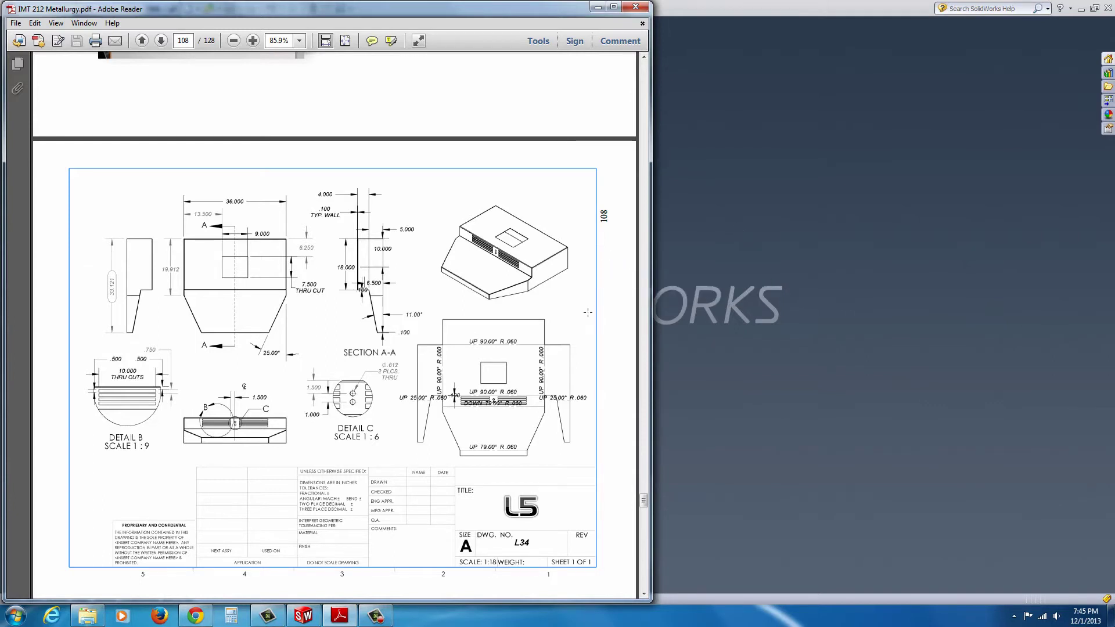
Create a new part, Part1, and select the Right Plane for the first sketch.
{"action": "left_click", "coordinate": [715, 259]}
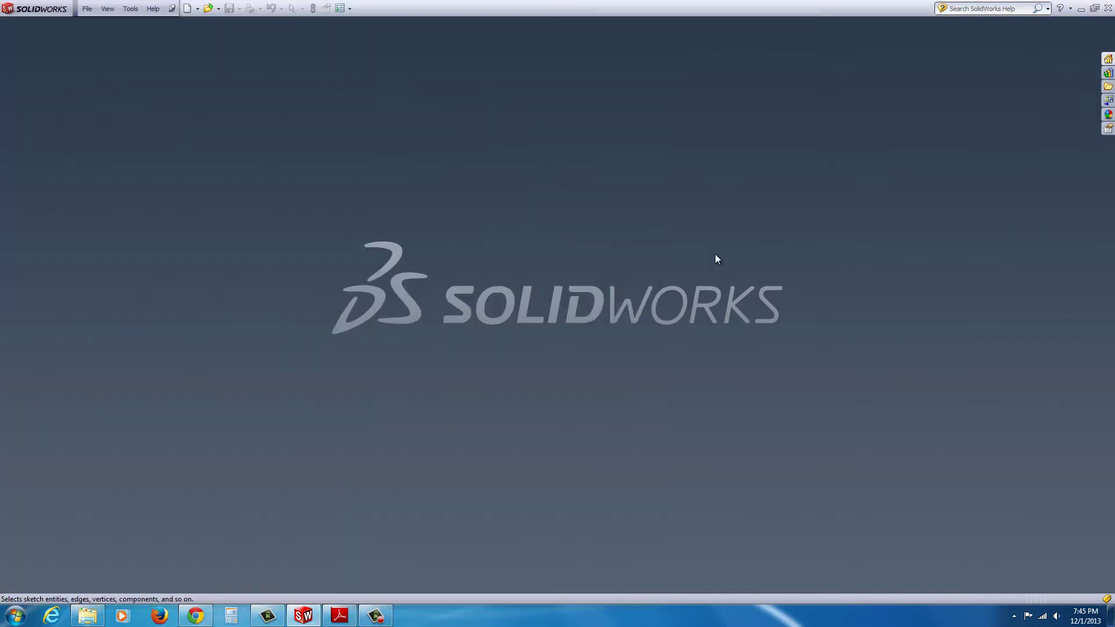
{"action": "left_click", "coordinate": [87, 9]}
{"action": "left_click", "coordinate": [103, 26]}
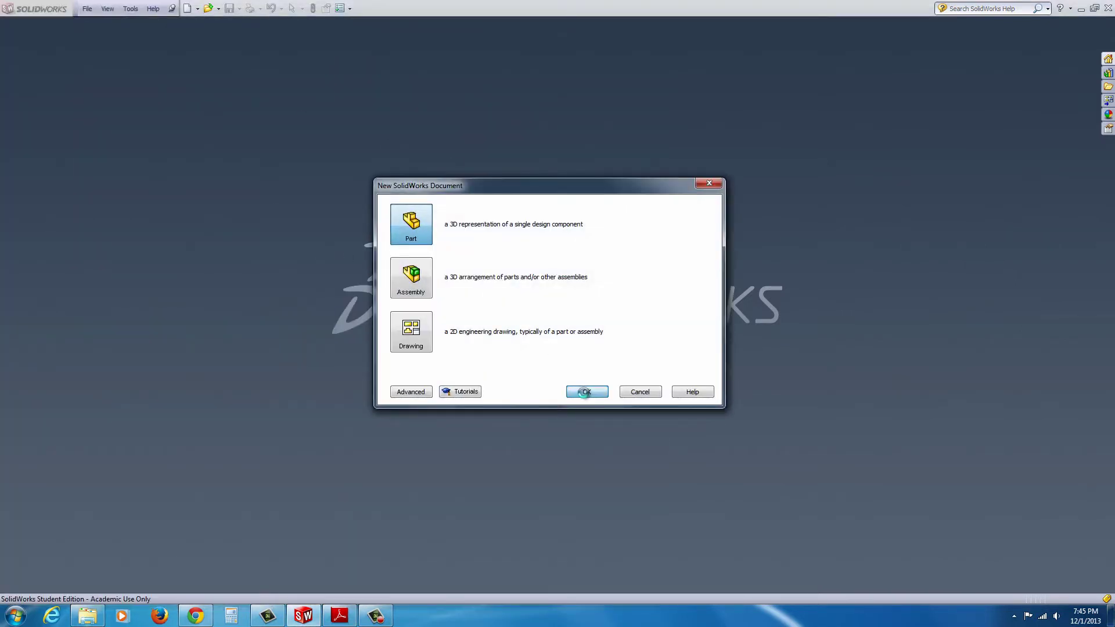
{"action": "left_click", "coordinate": [587, 393]}
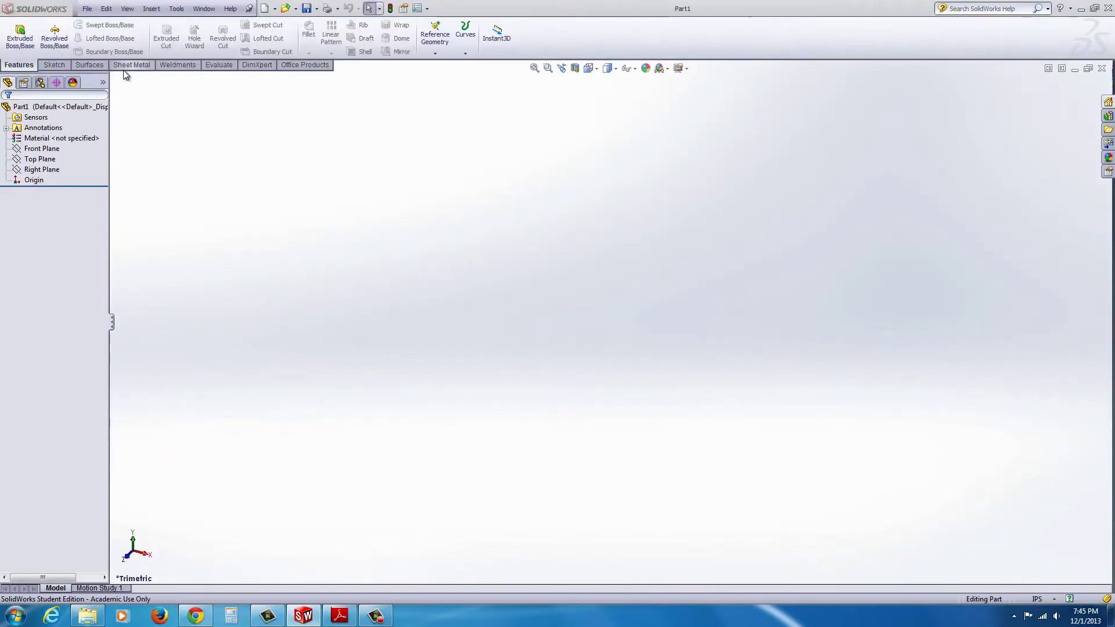
{"action": "left_click", "coordinate": [42, 149]}
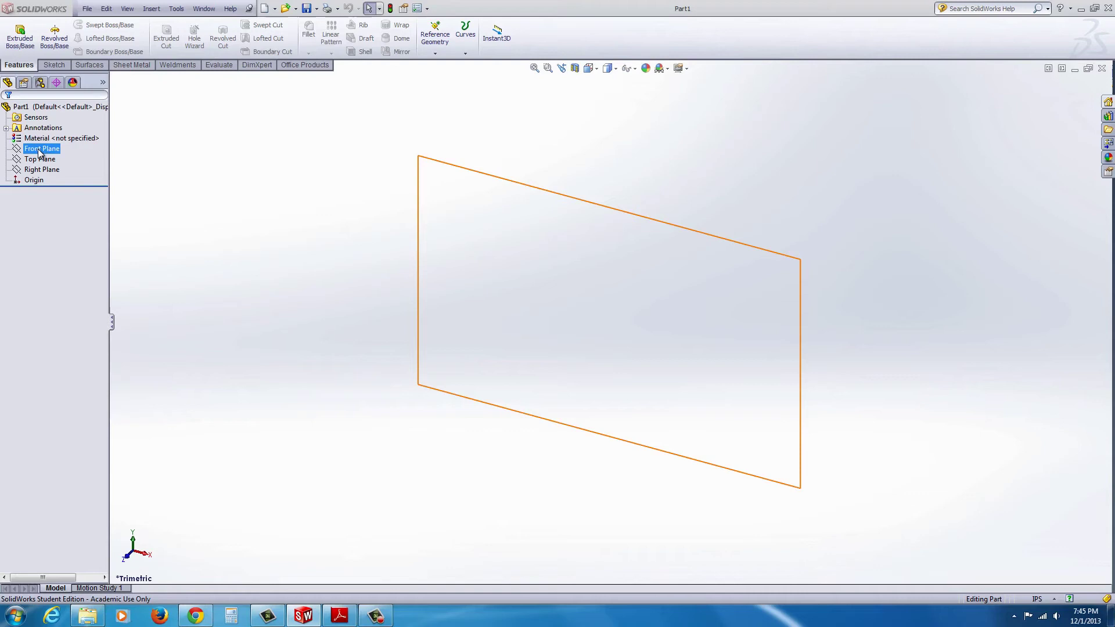
{"action": "left_click", "coordinate": [39, 154]}
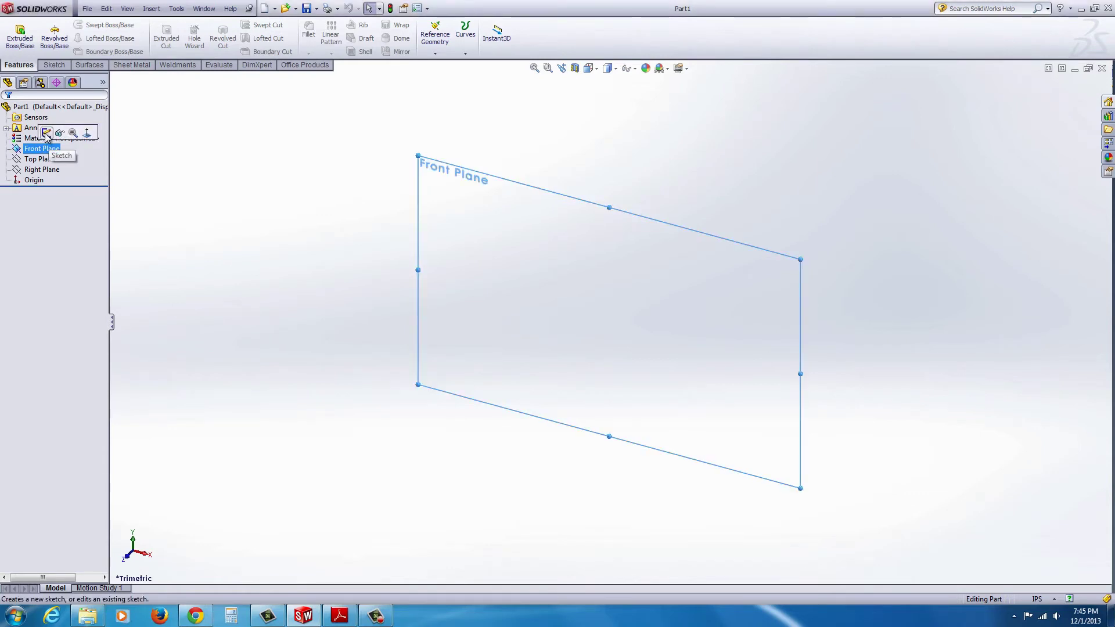
{"action": "left_click", "coordinate": [42, 169]}
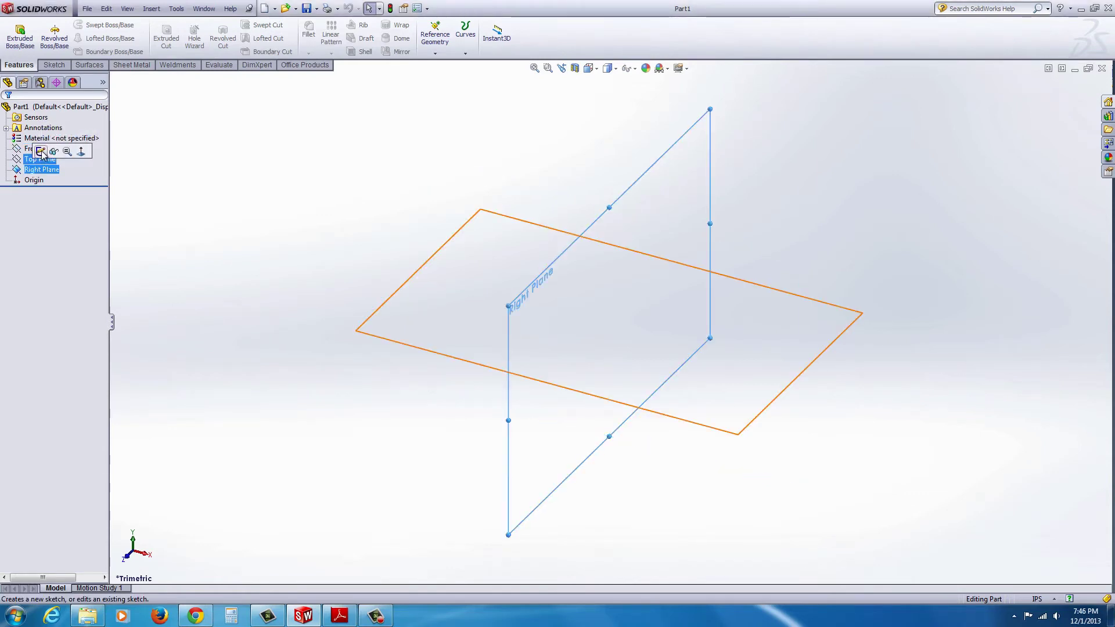
Start a sketch on the Right Plane and draw a vertical line up from the origin.
{"action": "left_click", "coordinate": [39, 154]}
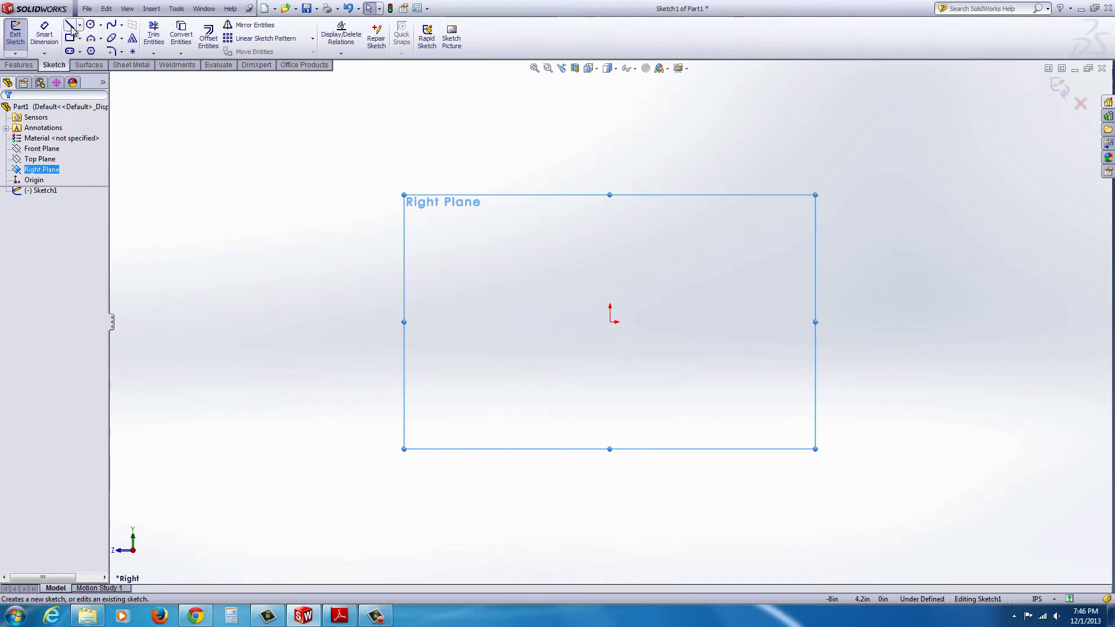
{"action": "left_click", "coordinate": [69, 26]}
{"action": "left_click", "coordinate": [610, 319]}
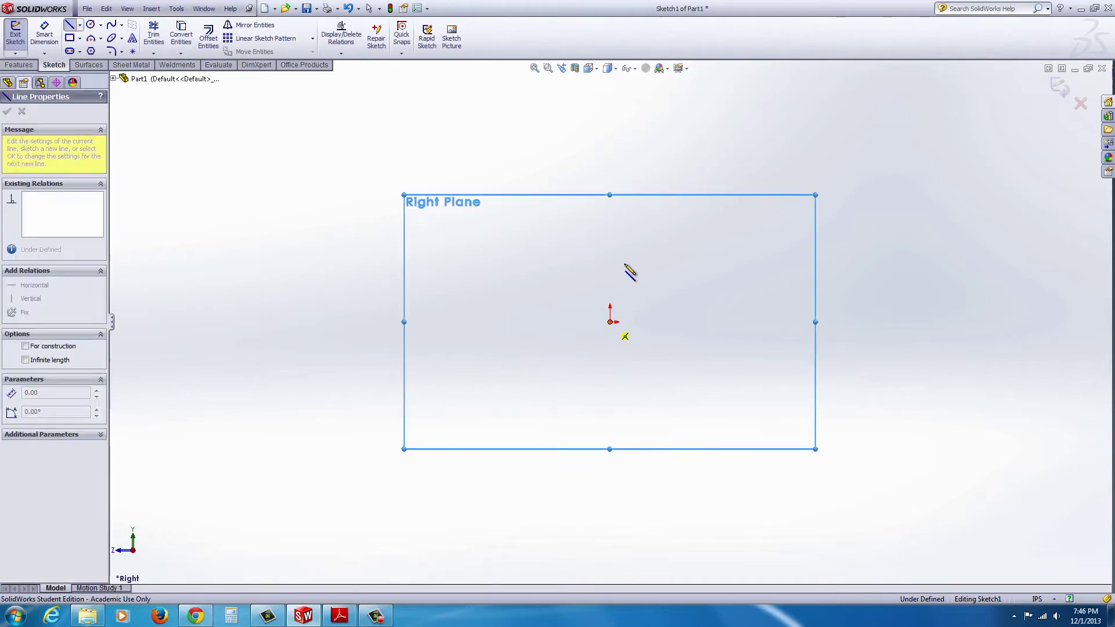
{"action": "left_click", "coordinate": [614, 132]}
{"action": "key", "text": "Escape"}
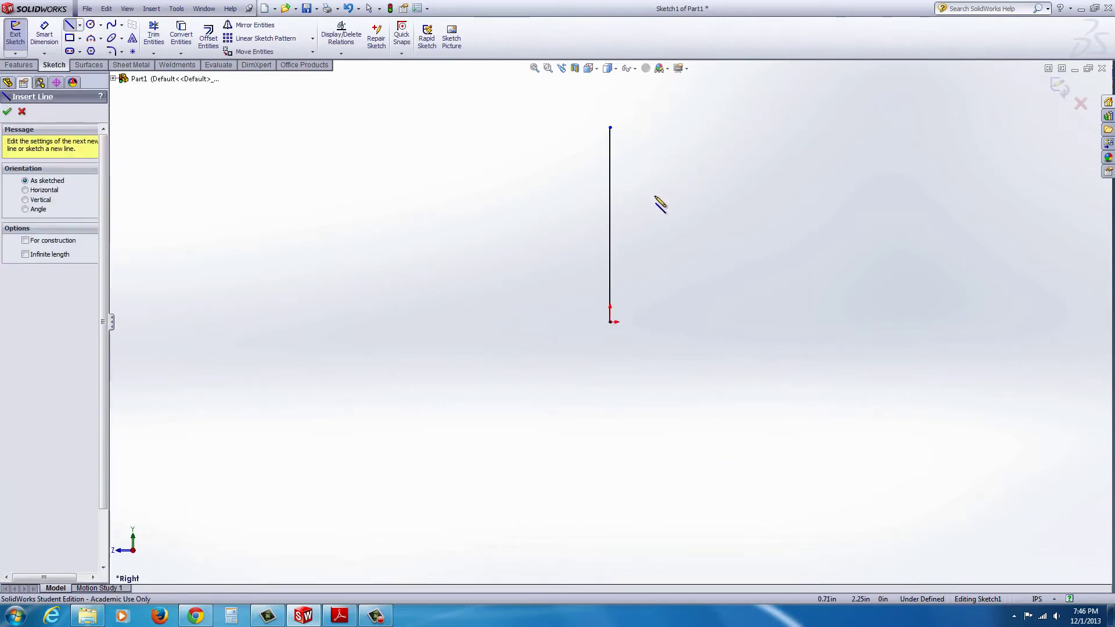
Dimension the vertical line to 8.00 in.
{"action": "left_click", "coordinate": [44, 34]}
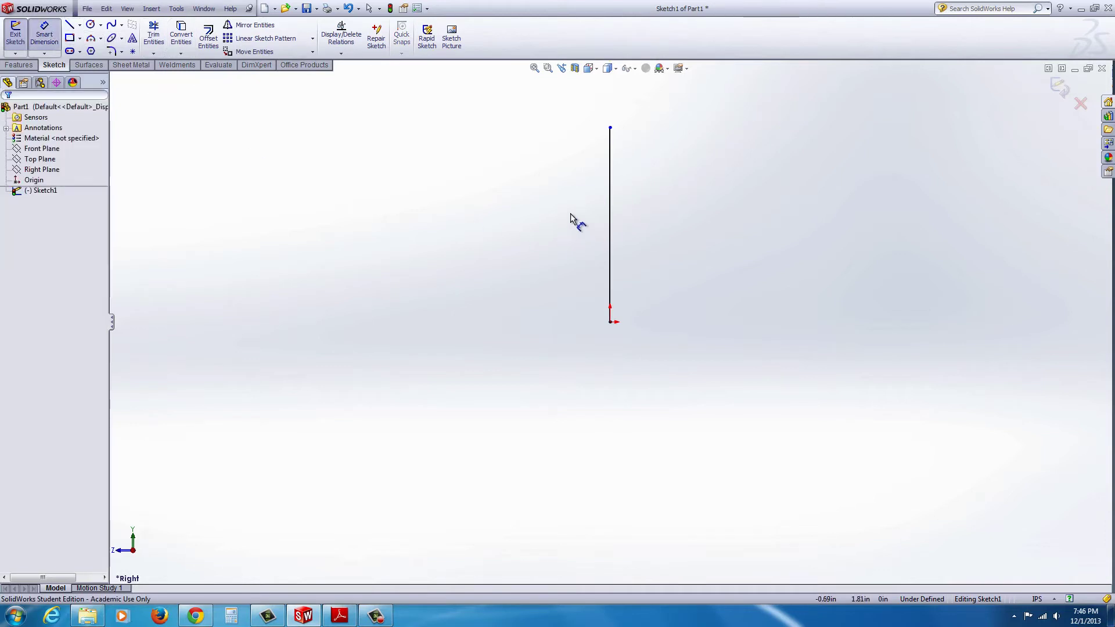
{"action": "left_click", "coordinate": [613, 214]}
{"action": "left_click", "coordinate": [680, 219]}
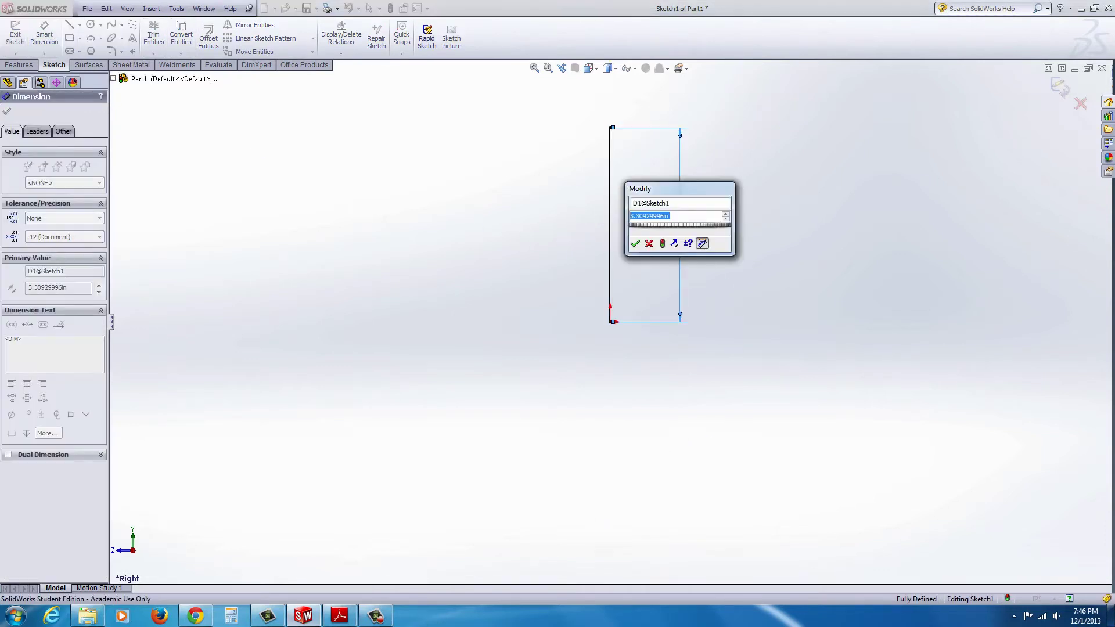
{"action": "left_click", "coordinate": [341, 617]}
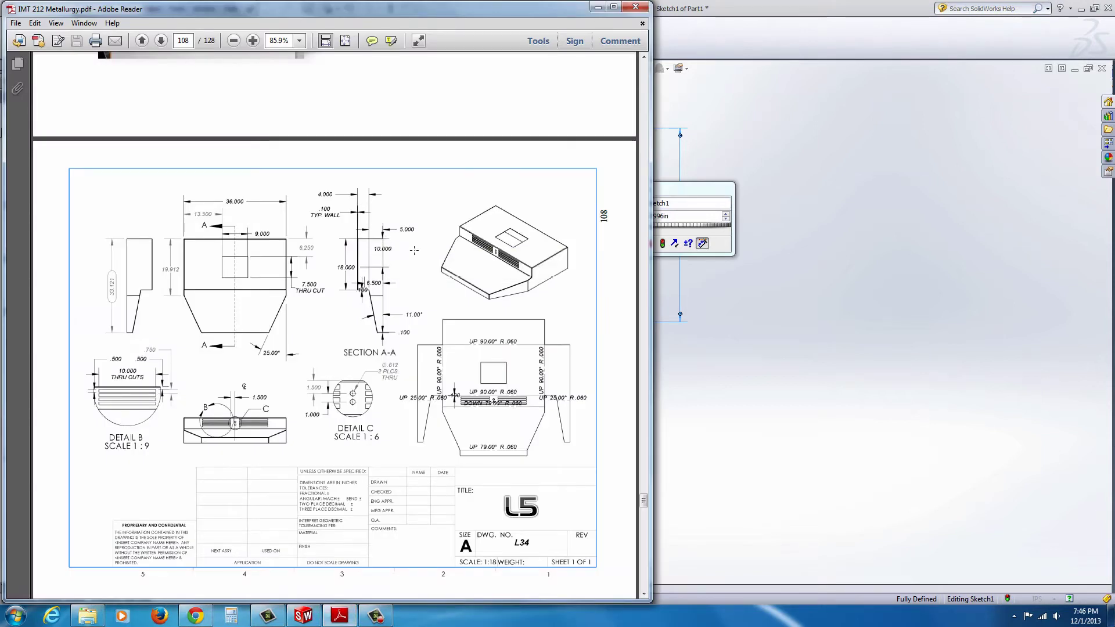
{"action": "left_click", "coordinate": [660, 36]}
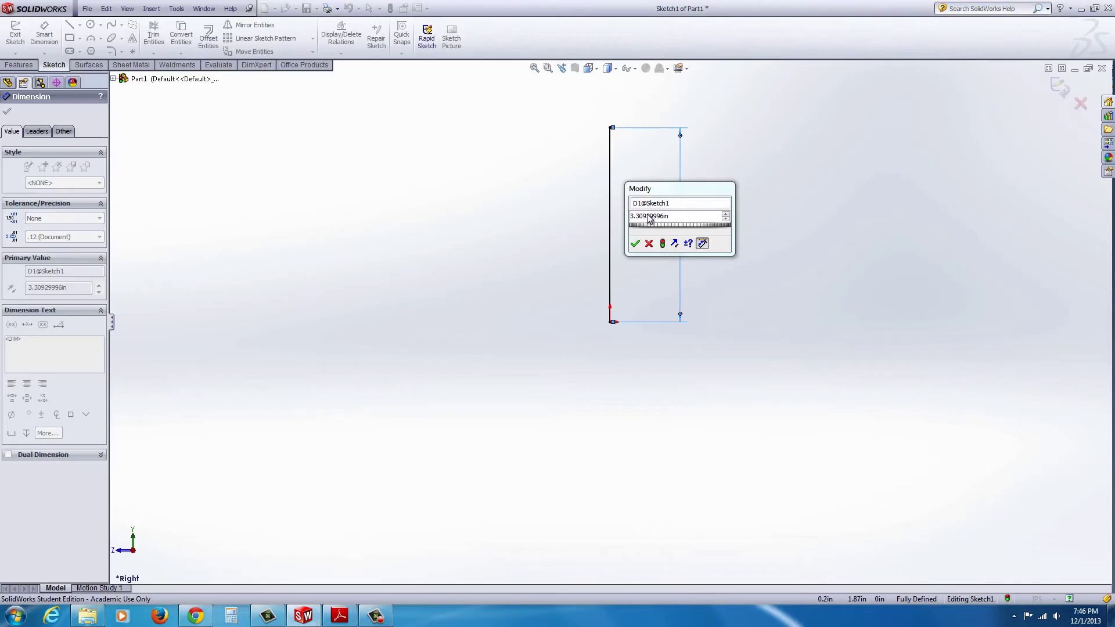
{"action": "left_click", "coordinate": [627, 189]}
{"action": "type", "text": "8"}
{"action": "key", "text": "Return"}
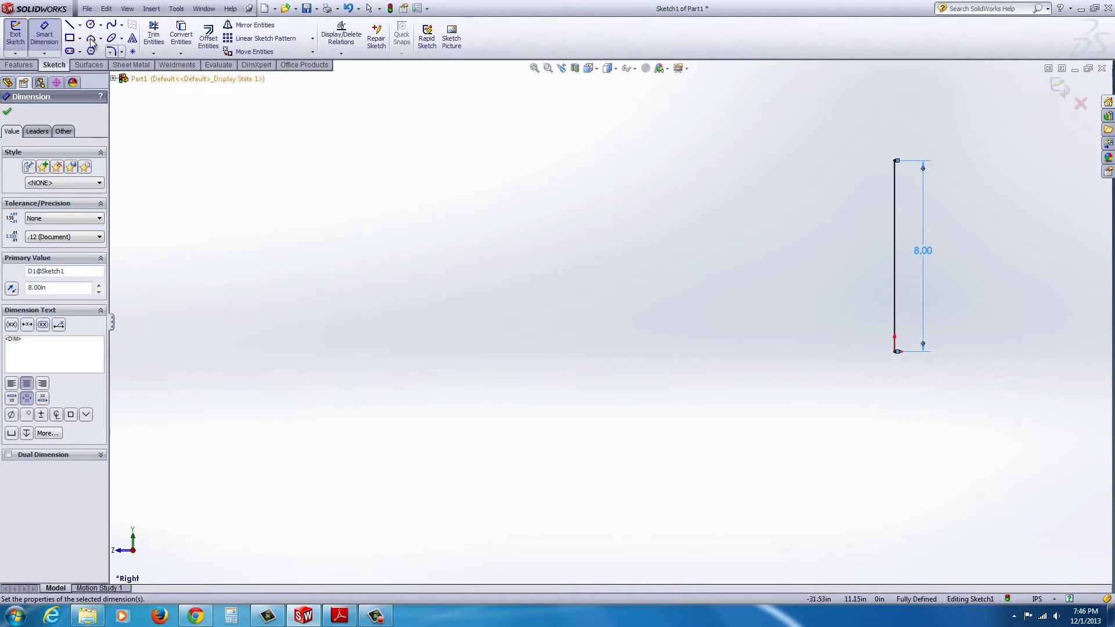
Draw the top edge, short drop, sloped front edge, left side and bottom line back to the origin.
{"action": "left_click", "coordinate": [69, 25]}
{"action": "left_click", "coordinate": [896, 161]}
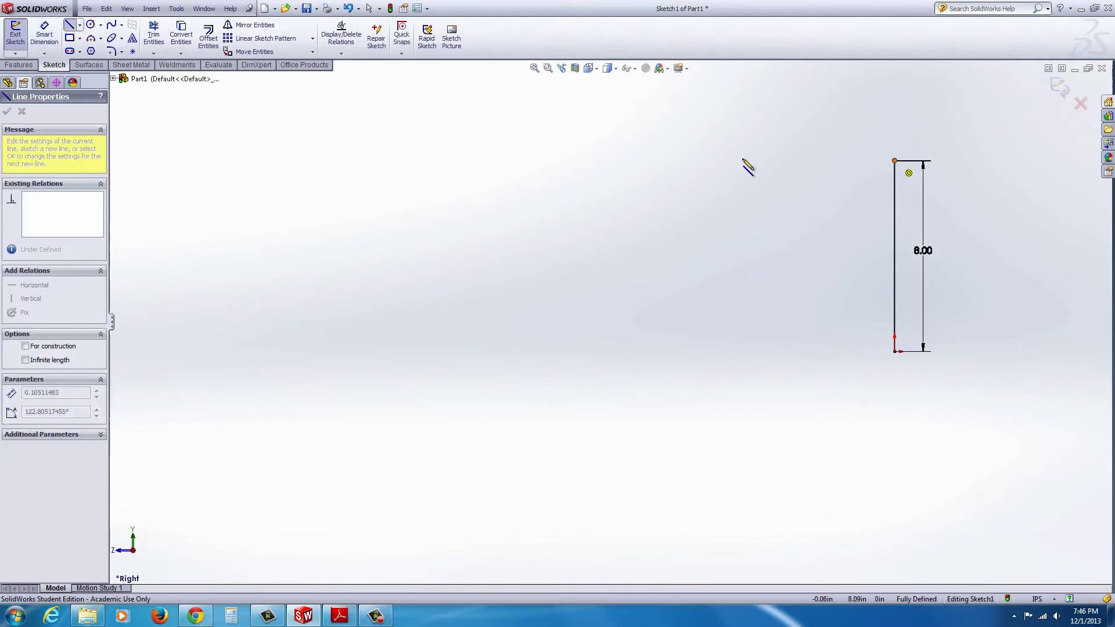
{"action": "left_click", "coordinate": [382, 161]}
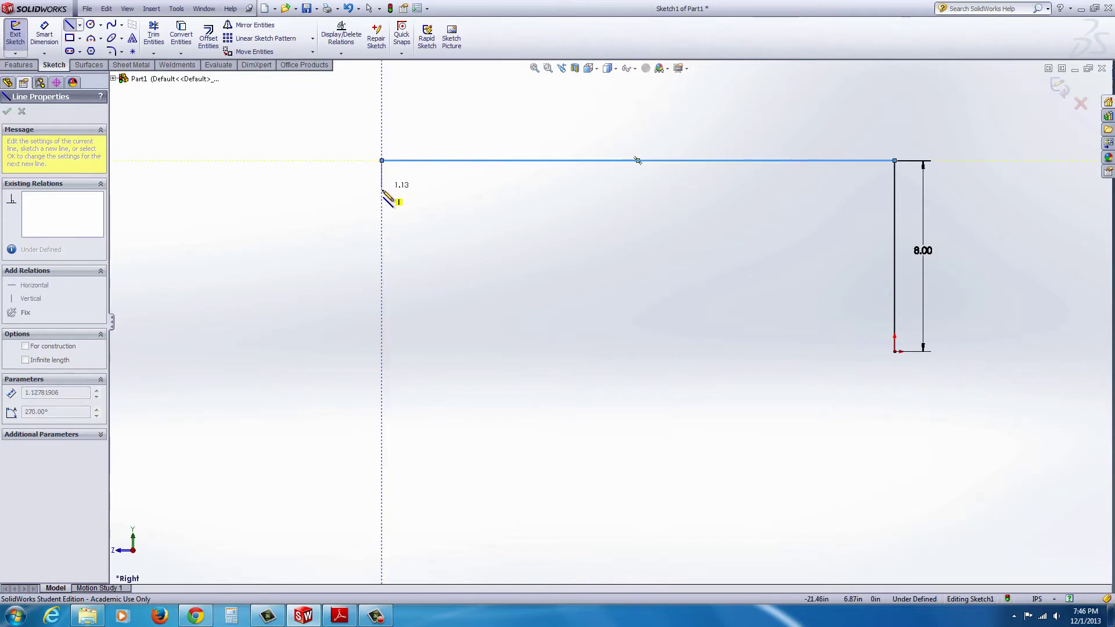
{"action": "left_click", "coordinate": [382, 213]}
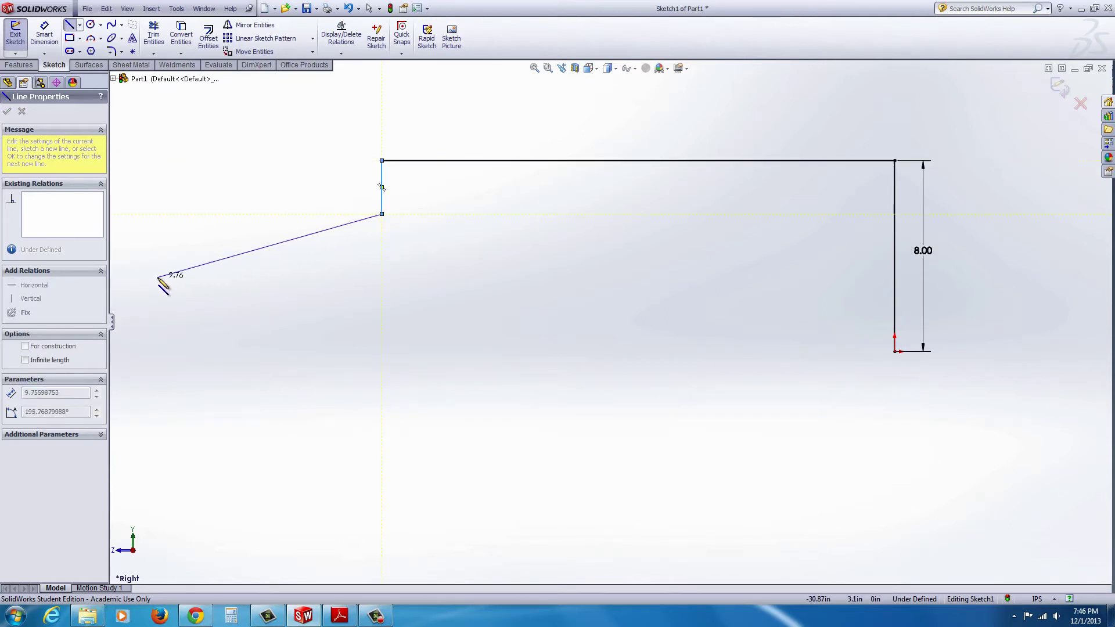
{"action": "key", "text": "z"}
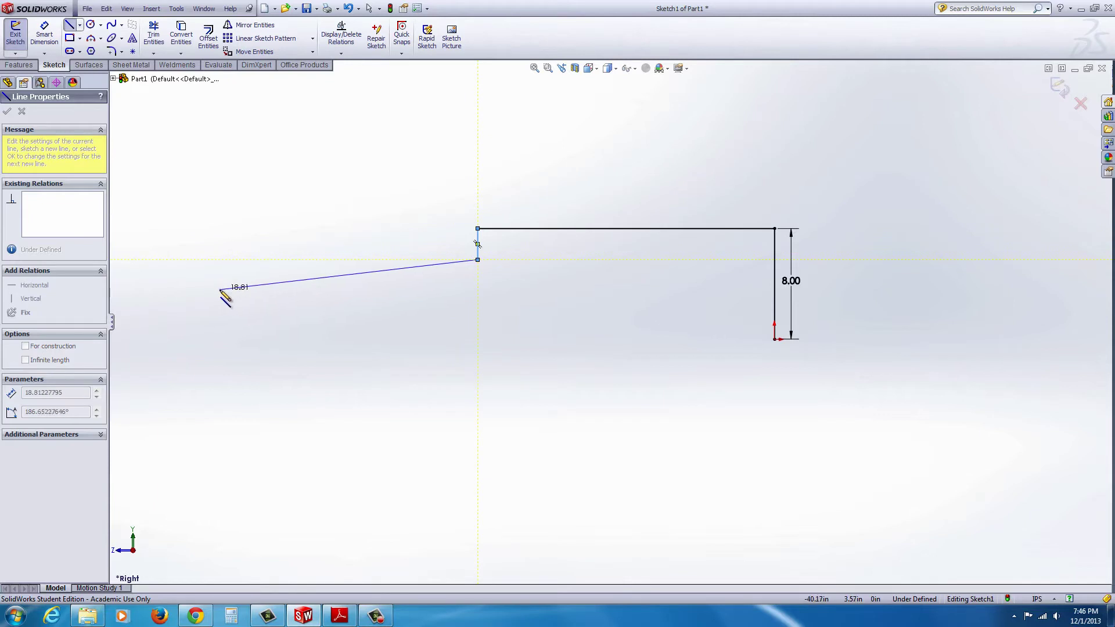
{"action": "left_click", "coordinate": [220, 290]}
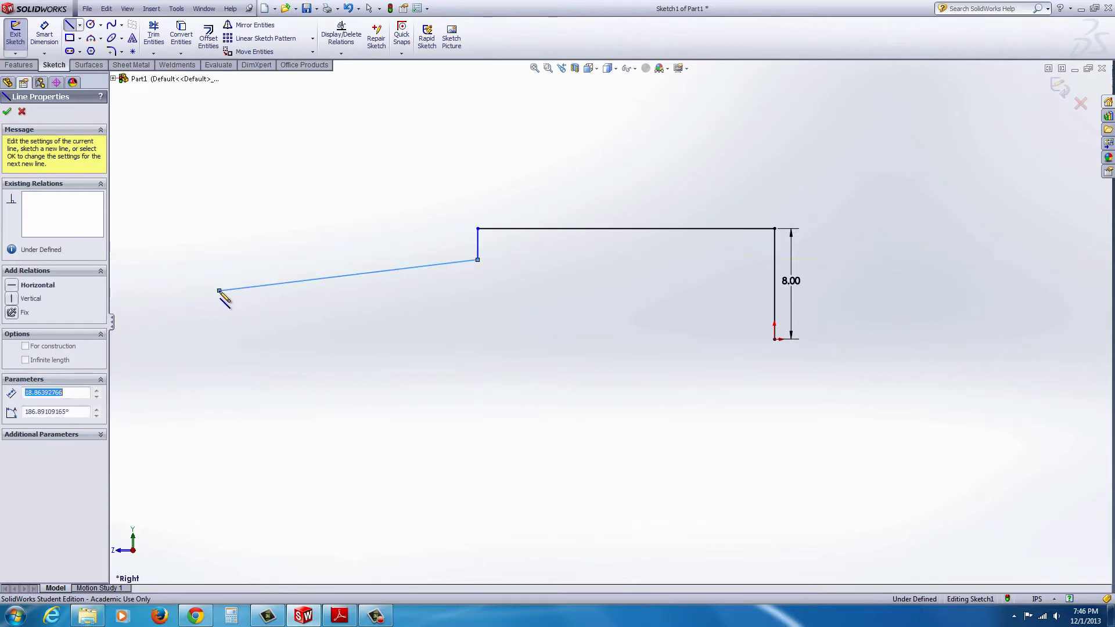
{"action": "left_click", "coordinate": [220, 338]}
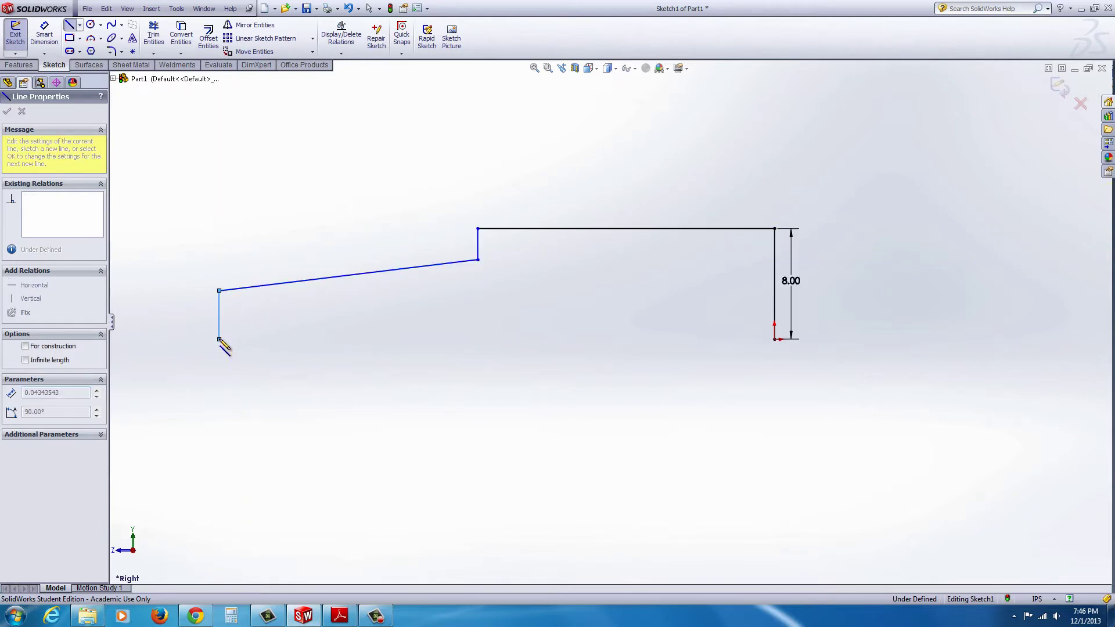
{"action": "left_click", "coordinate": [774, 339]}
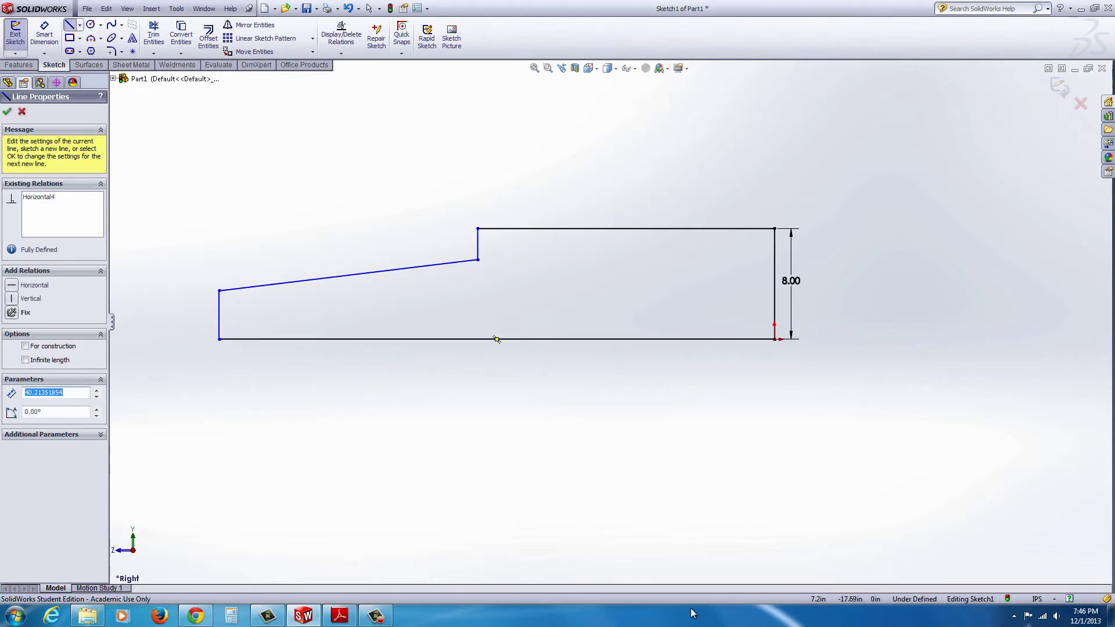
{"action": "left_click", "coordinate": [375, 617]}
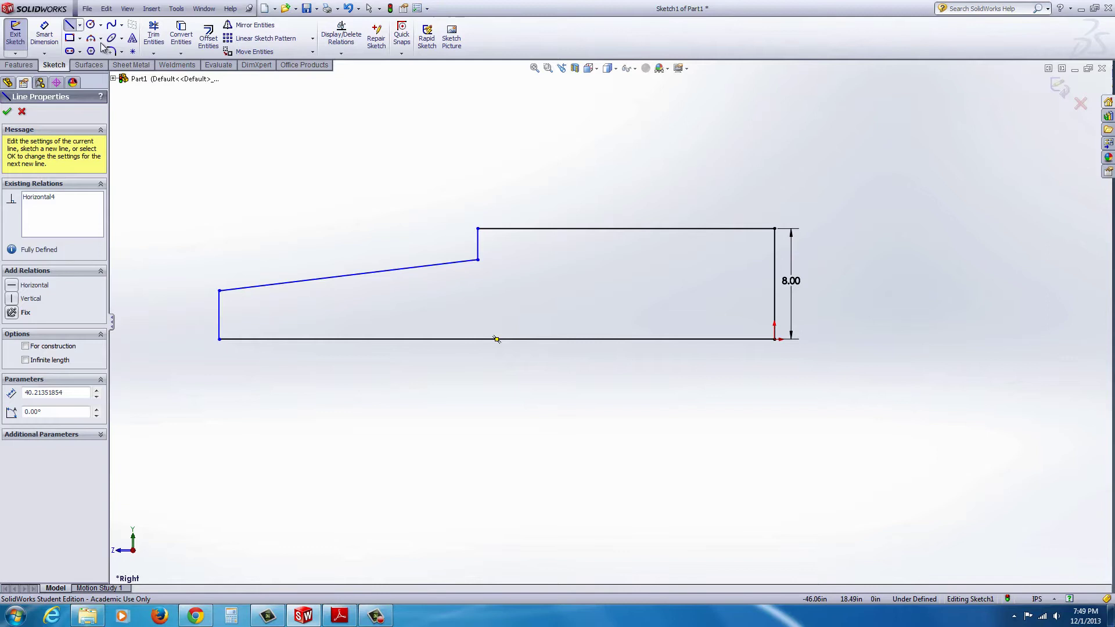
Dimension the bottom line to 33.00 in and the top line to 18.00 in.
{"action": "left_click", "coordinate": [44, 36]}
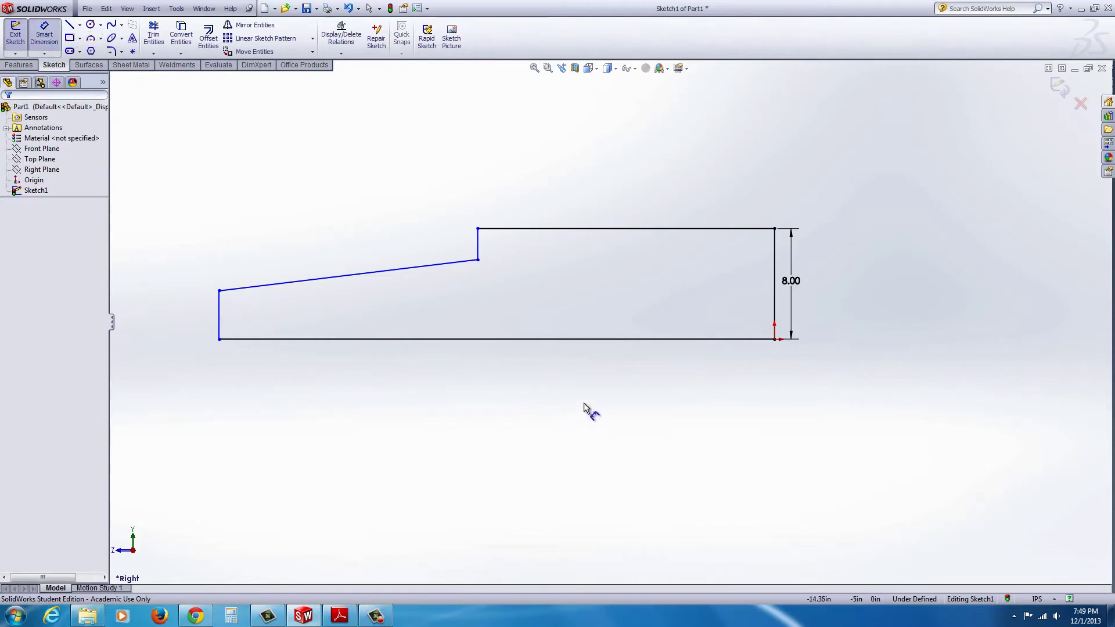
{"action": "left_click", "coordinate": [568, 340]}
{"action": "left_click", "coordinate": [518, 381]}
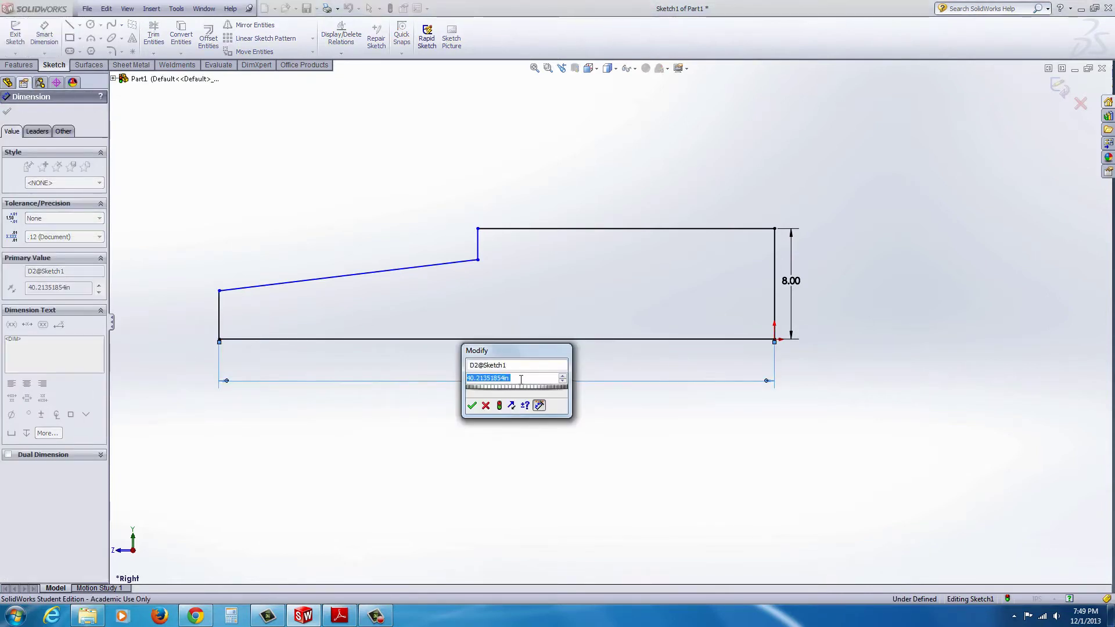
{"action": "type", "text": "33"}
{"action": "key", "text": "Return"}
{"action": "left_click", "coordinate": [676, 230]}
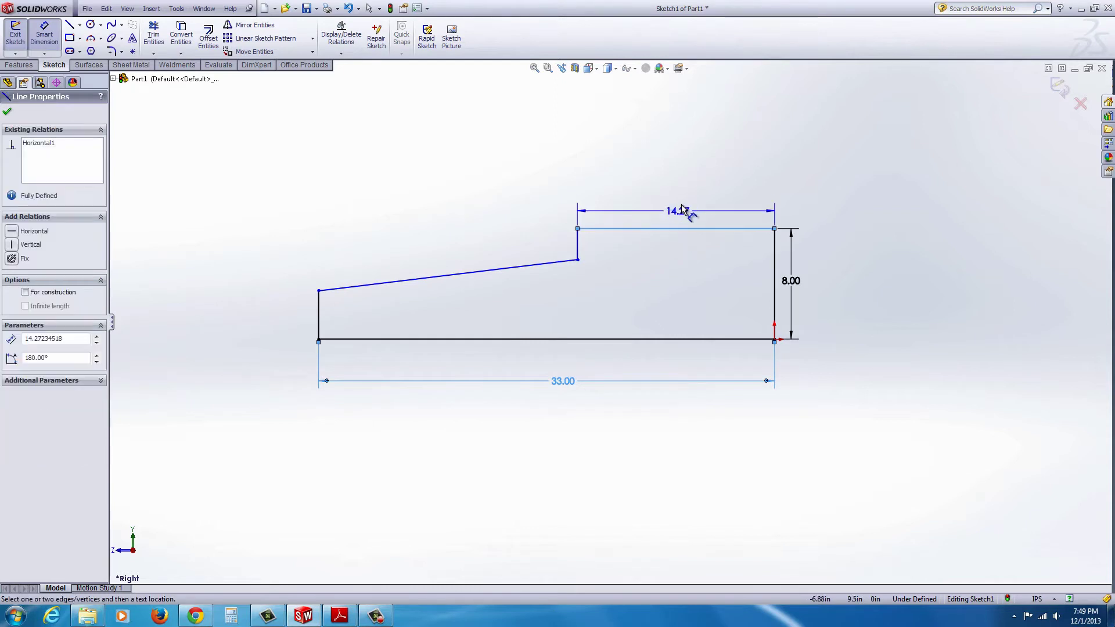
{"action": "left_click", "coordinate": [684, 202]}
{"action": "type", "text": "18"}
{"action": "key", "text": "Return"}
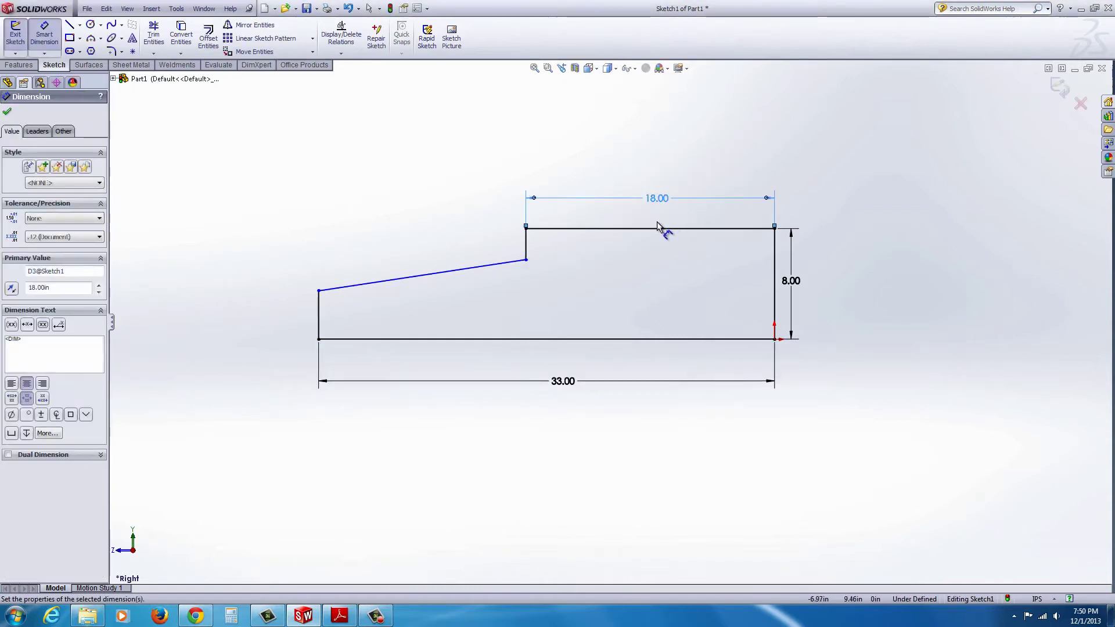
Add an 11° angle dimension between the sloped line and the bottom line.
{"action": "left_click", "coordinate": [478, 271]}
{"action": "left_click", "coordinate": [486, 338]}
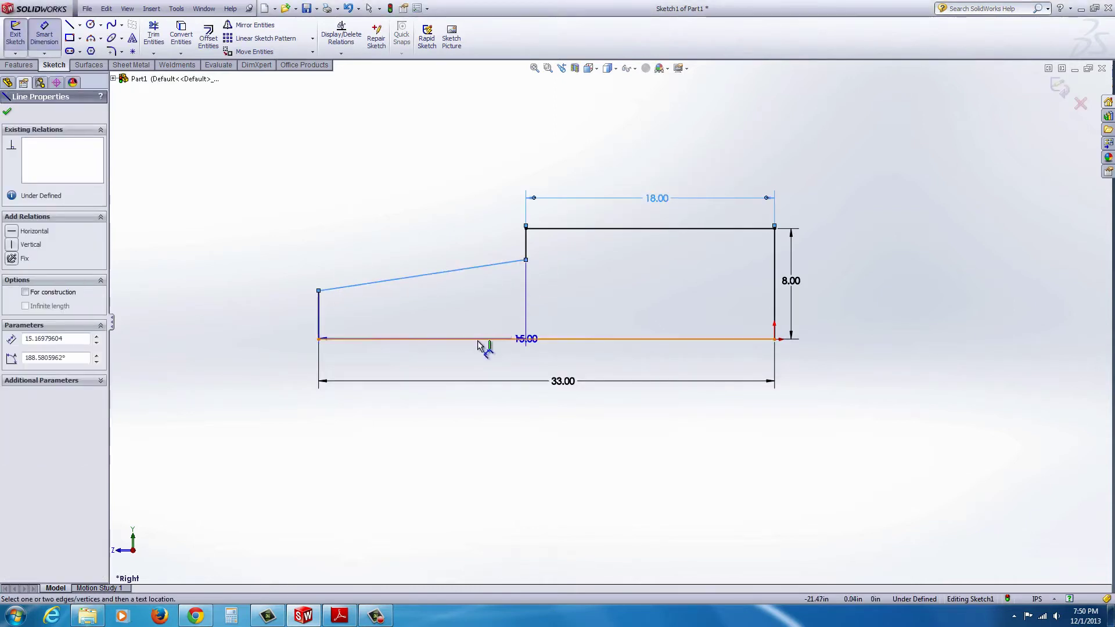
{"action": "left_click", "coordinate": [520, 306]}
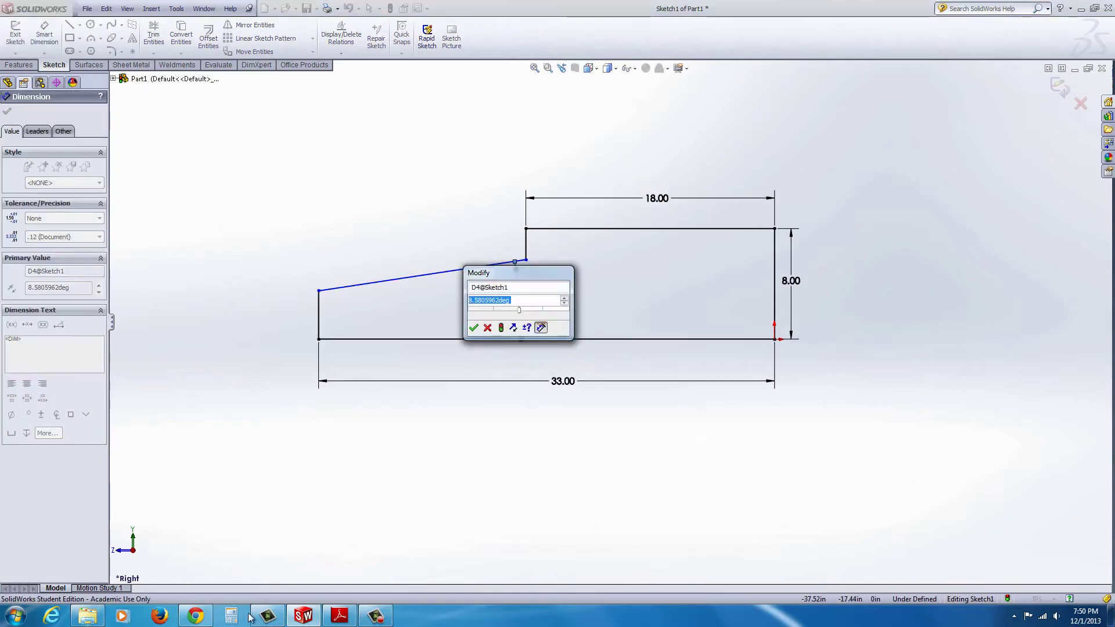
{"action": "left_click", "coordinate": [335, 617]}
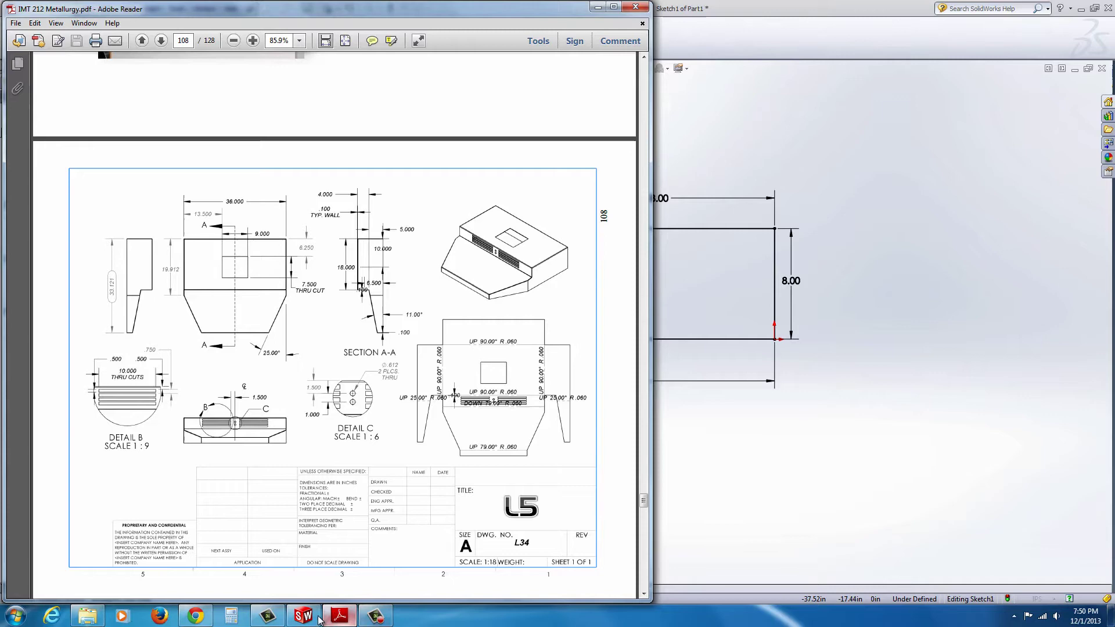
{"action": "left_click", "coordinate": [340, 617]}
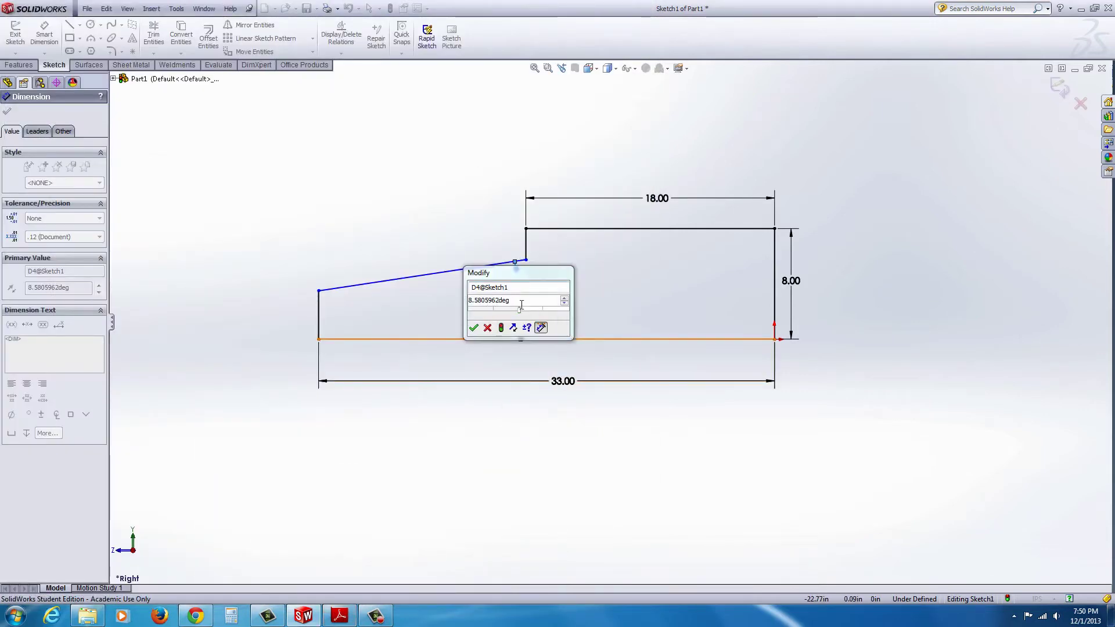
{"action": "key", "text": "Return"}
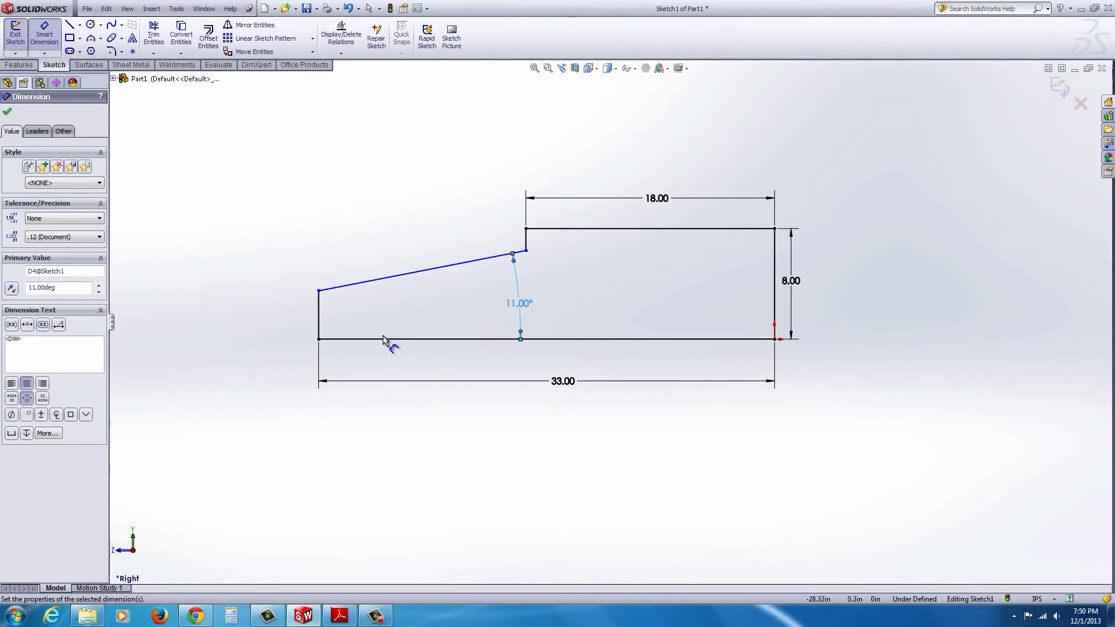
Dimension the profile's step height to 4.00 in.
{"action": "left_click", "coordinate": [333, 617]}
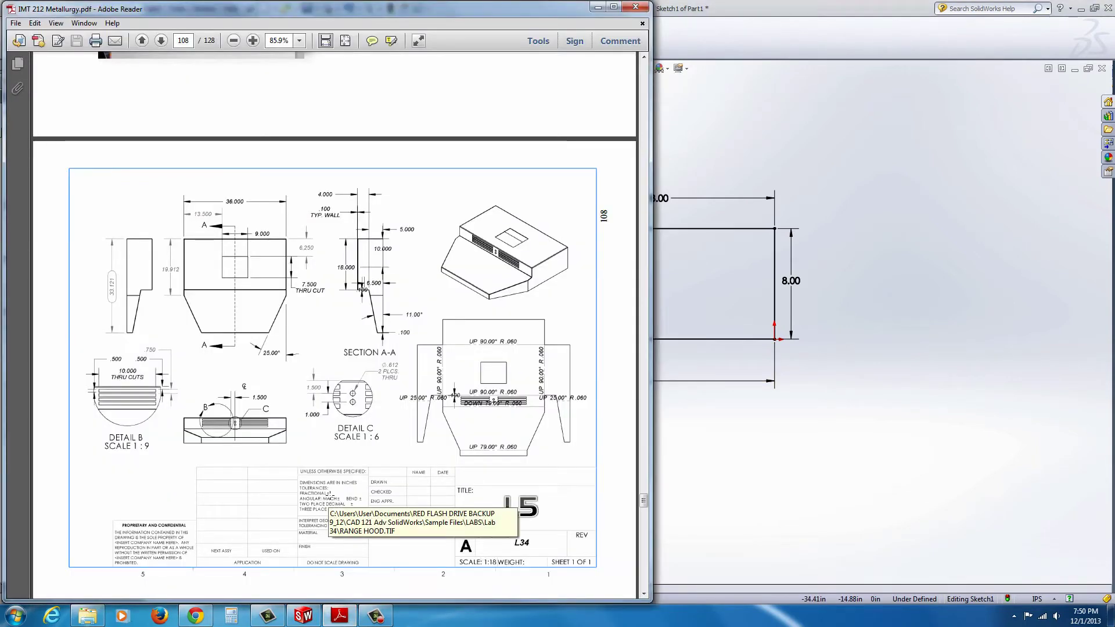
{"action": "left_click", "coordinate": [720, 10]}
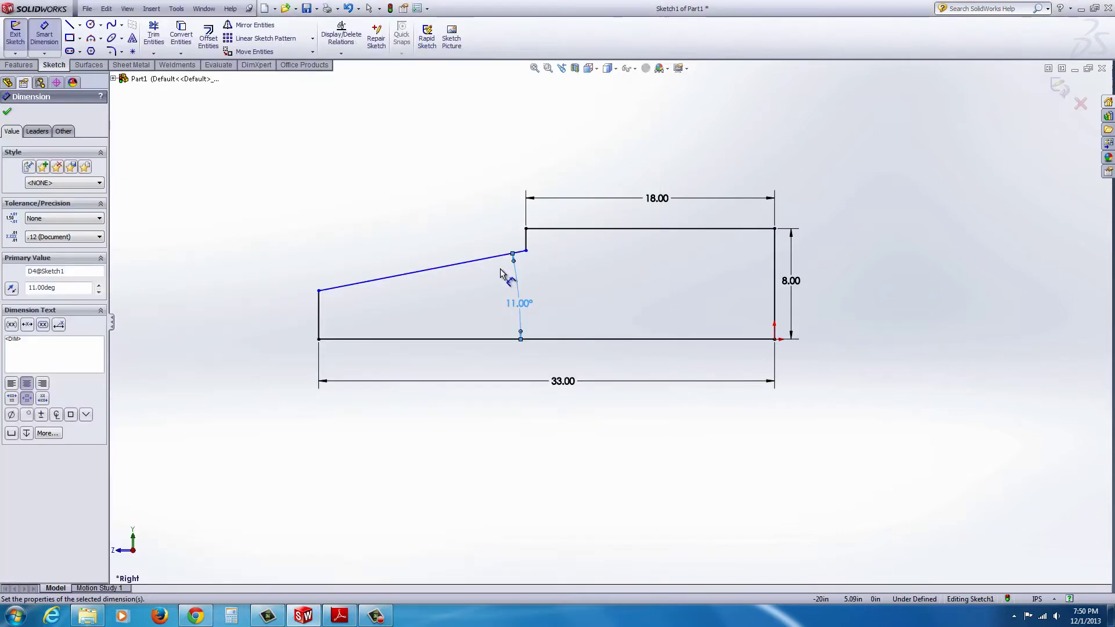
{"action": "left_click", "coordinate": [571, 229]}
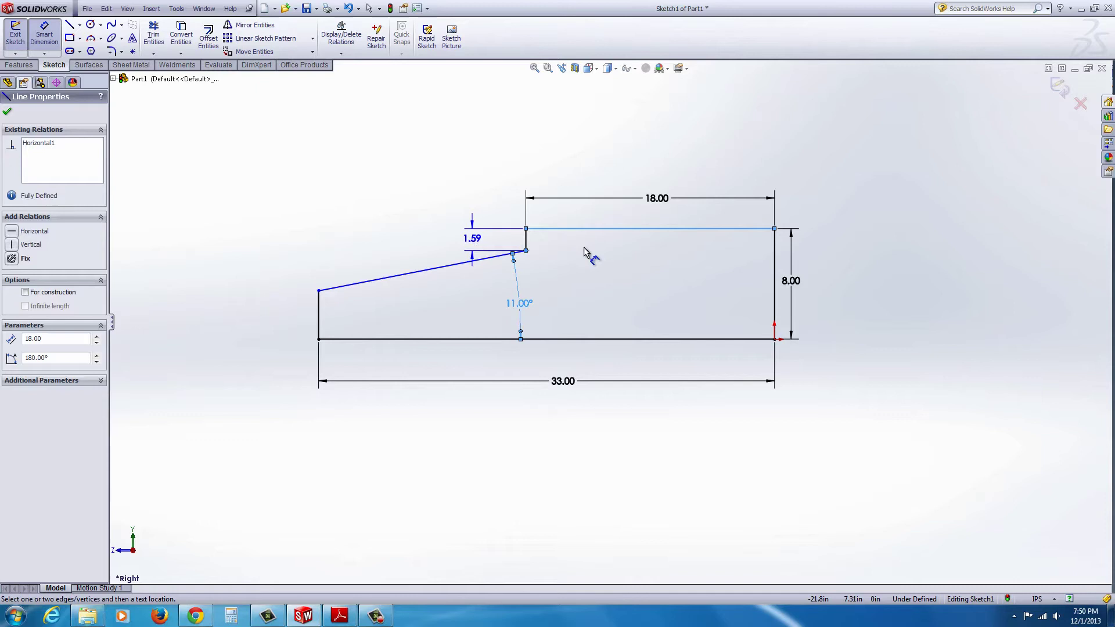
{"action": "left_click", "coordinate": [784, 242]}
{"action": "type", "text": "433165in"}
{"action": "key", "text": "Return"}
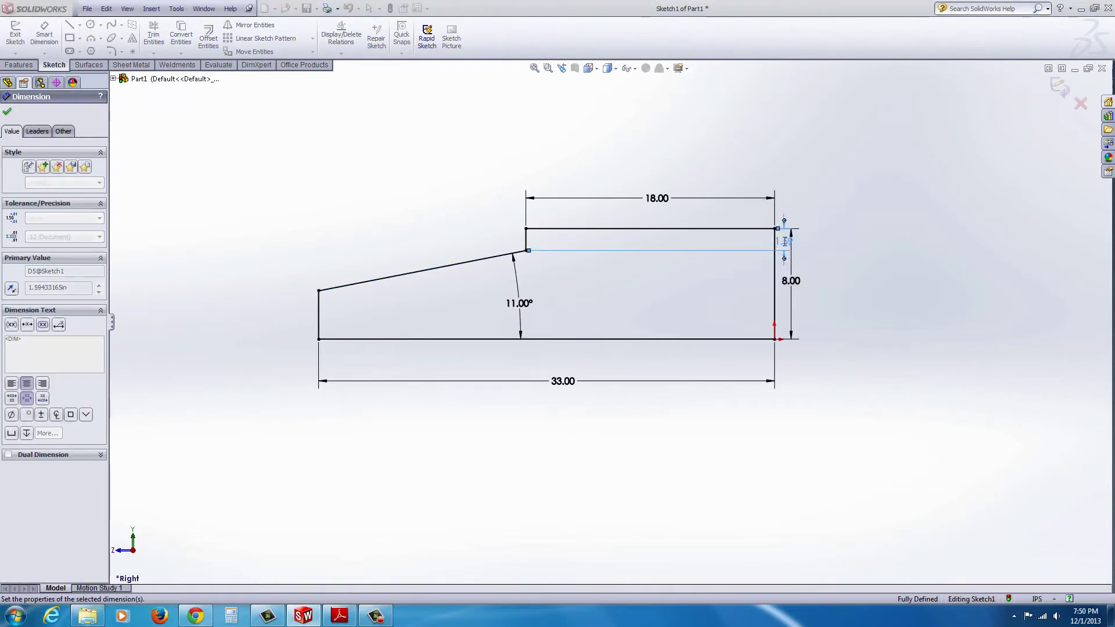
{"action": "left_click", "coordinate": [867, 250]}
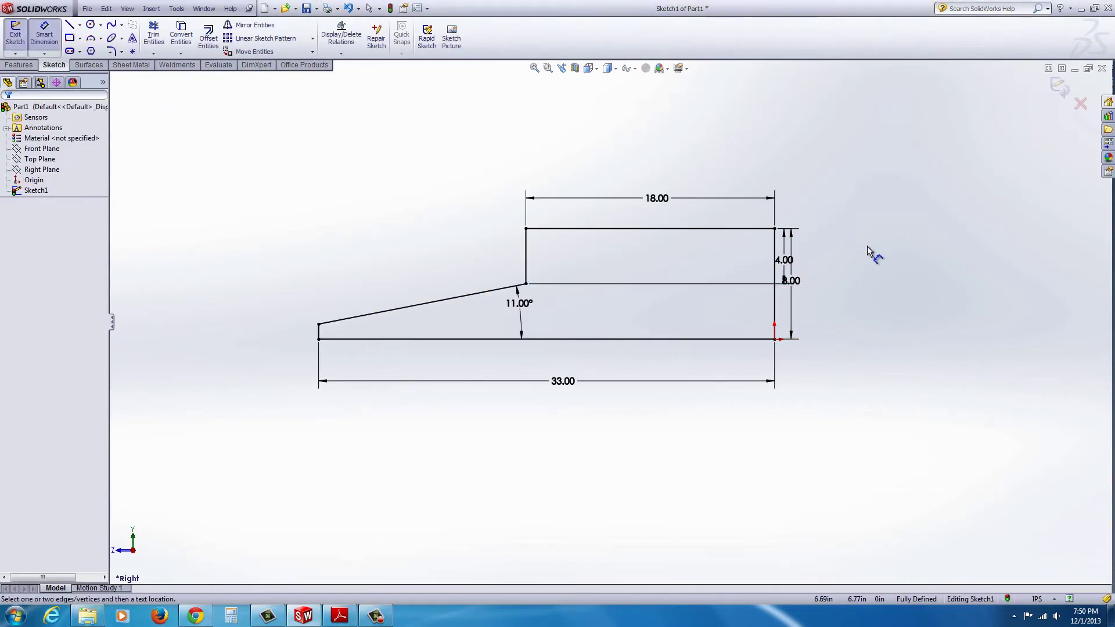
Change the overall height dimension from 8.00 to 9.00 in.
{"action": "left_click", "coordinate": [825, 285]}
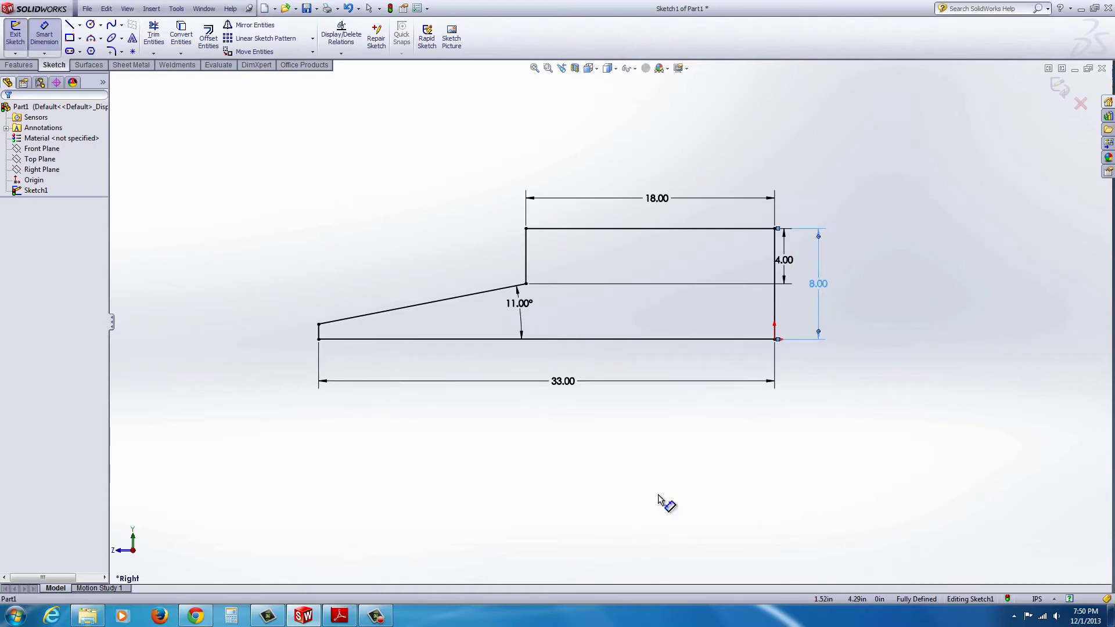
{"action": "double_click", "coordinate": [822, 285]}
{"action": "key", "text": "Return"}
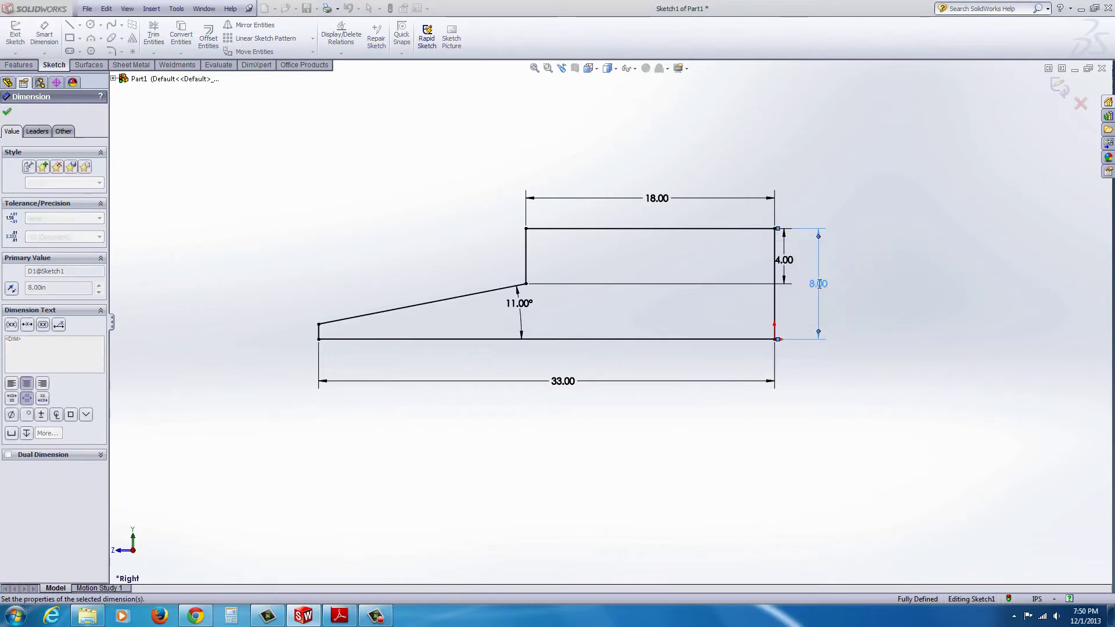
{"action": "key", "text": "Escape"}
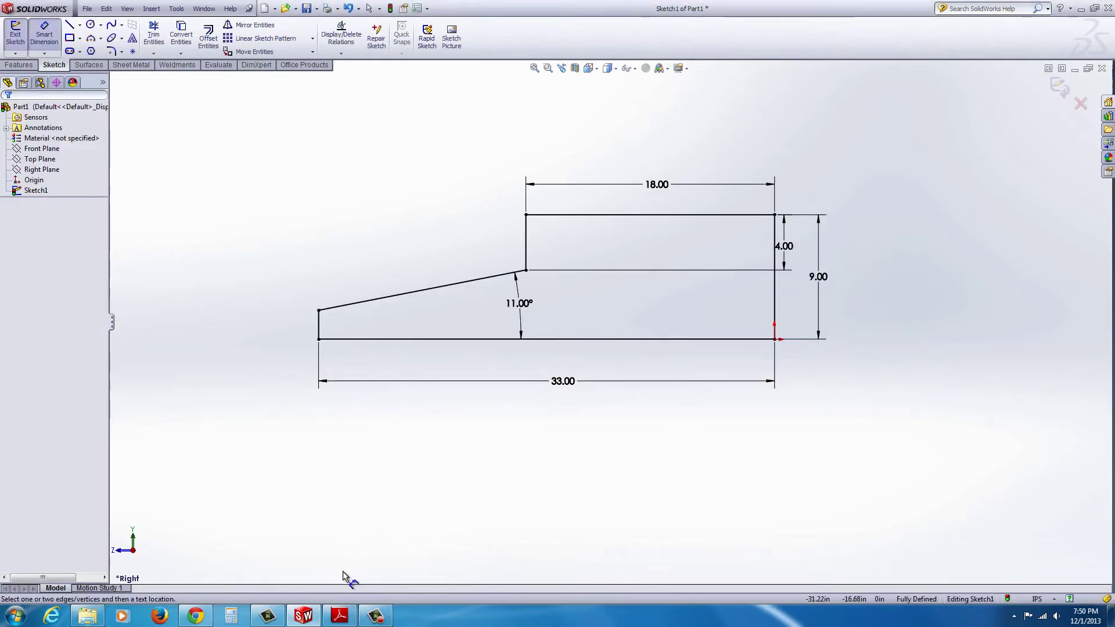
{"action": "left_click", "coordinate": [340, 616]}
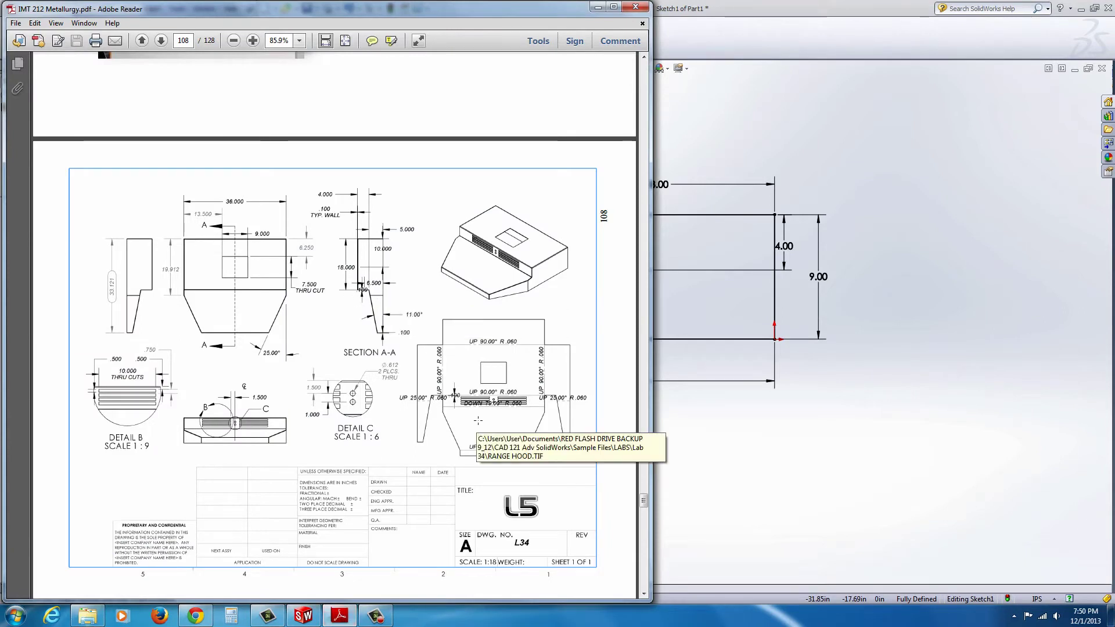
{"action": "left_click", "coordinate": [763, 12]}
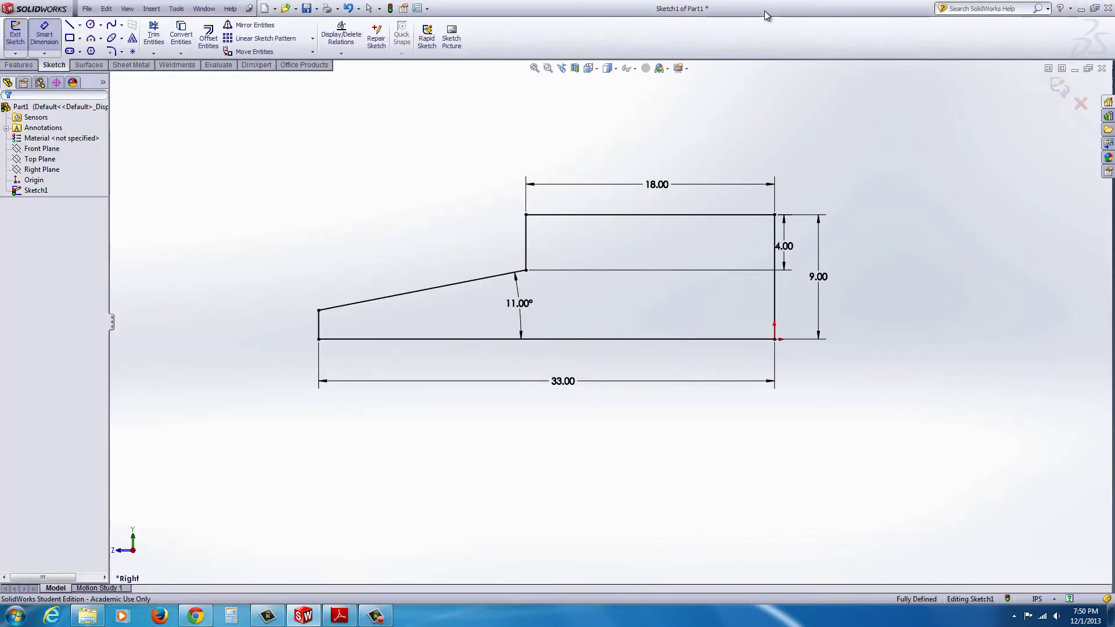
{"action": "left_click", "coordinate": [19, 65]}
Extrude the profile Mid Plane to a 36 in depth, creating Boss-Extrude1.
{"action": "left_click", "coordinate": [21, 36]}
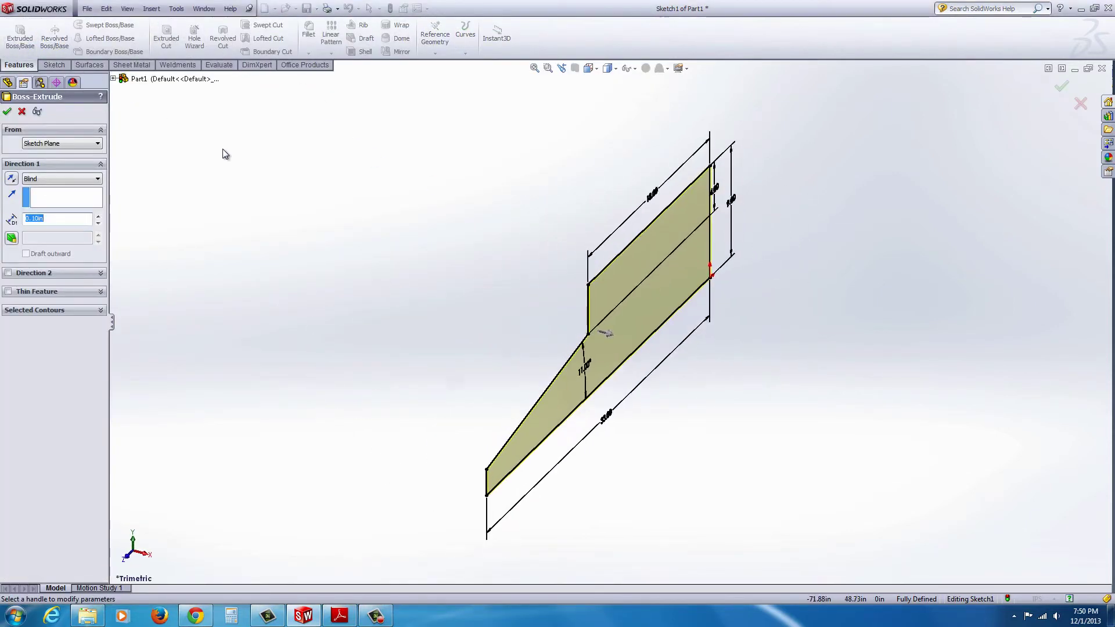
{"action": "left_click", "coordinate": [78, 180]}
{"action": "left_click", "coordinate": [41, 223]}
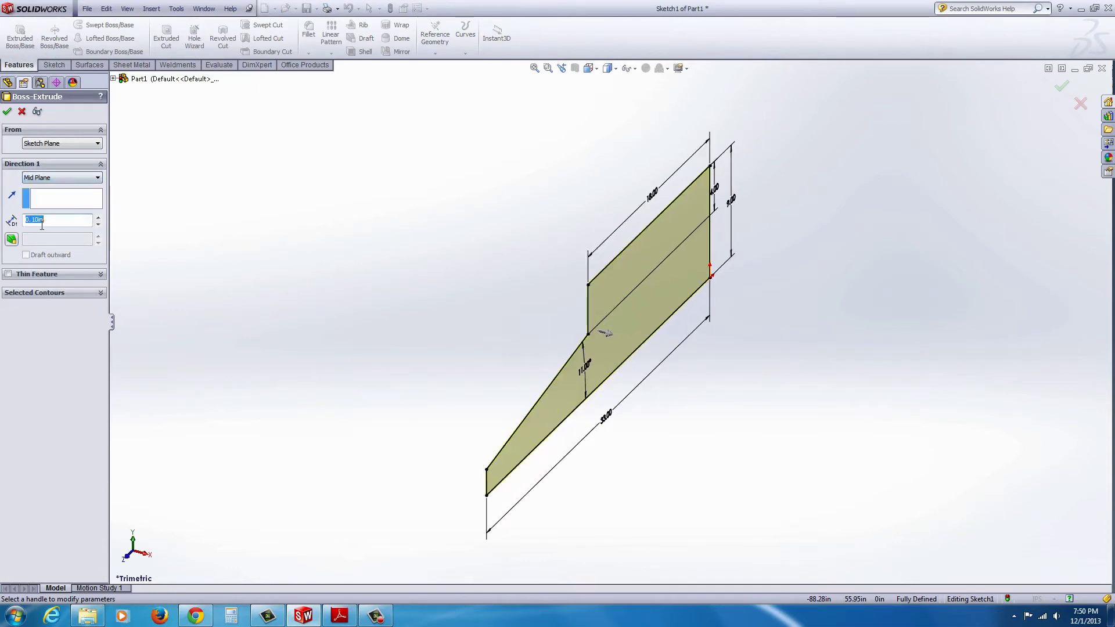
{"action": "left_click", "coordinate": [338, 619]}
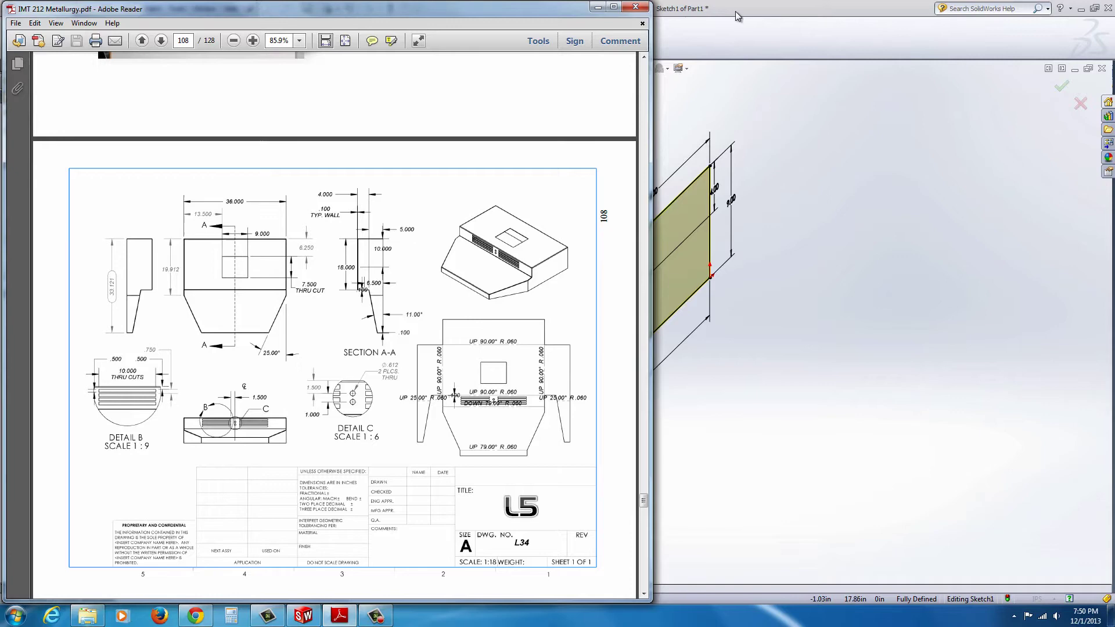
{"action": "left_click", "coordinate": [680, 168]}
{"action": "double_click", "coordinate": [680, 7]}
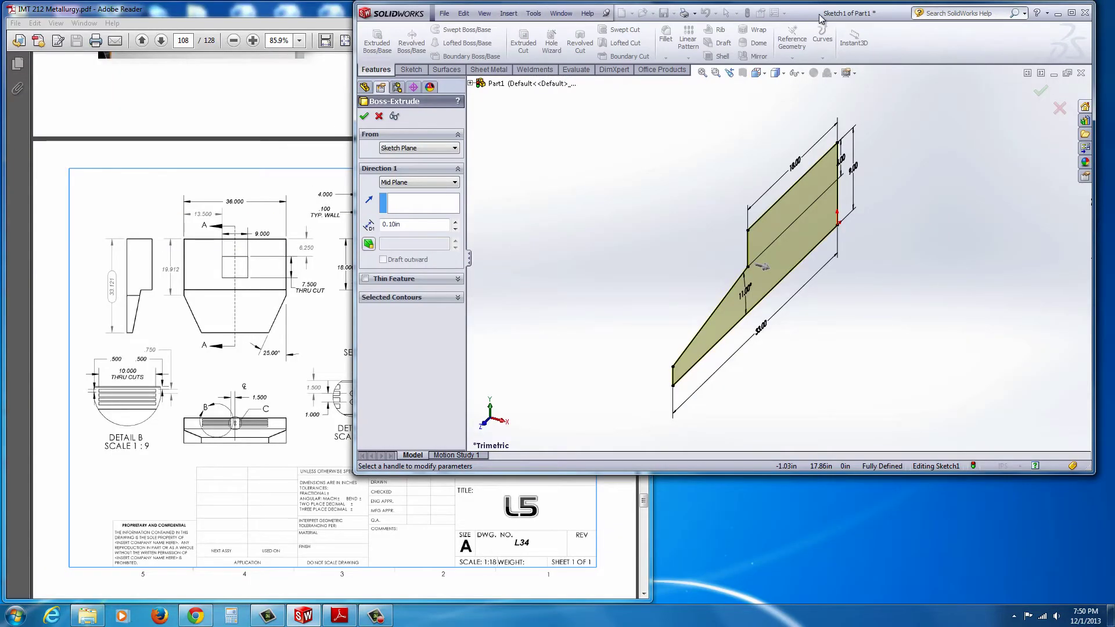
{"action": "double_click", "coordinate": [881, 16]}
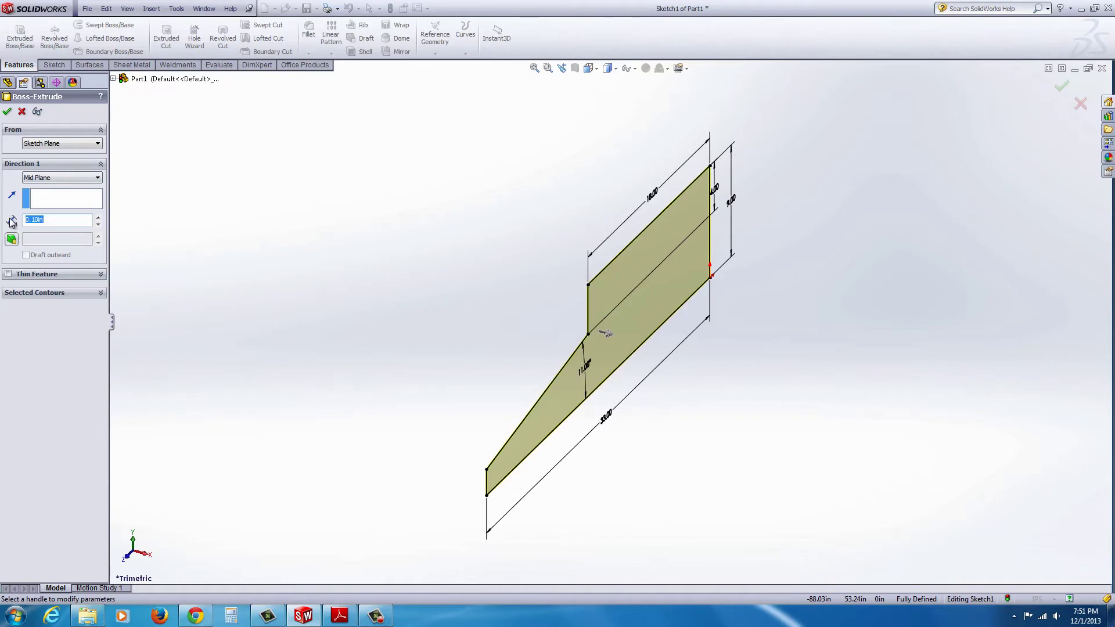
{"action": "type", "text": "36"}
{"action": "left_click", "coordinate": [8, 112]}
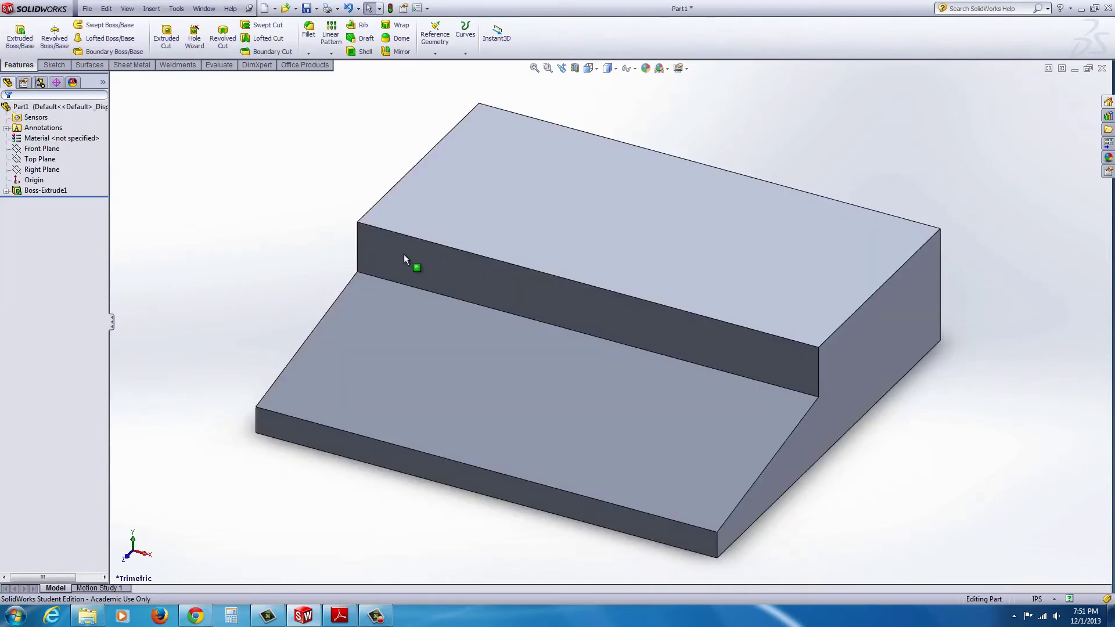
Sketch a slanted line from the left edge to the bottom edge on the top face.
{"action": "left_click", "coordinate": [663, 218]}
{"action": "left_click", "coordinate": [683, 199]}
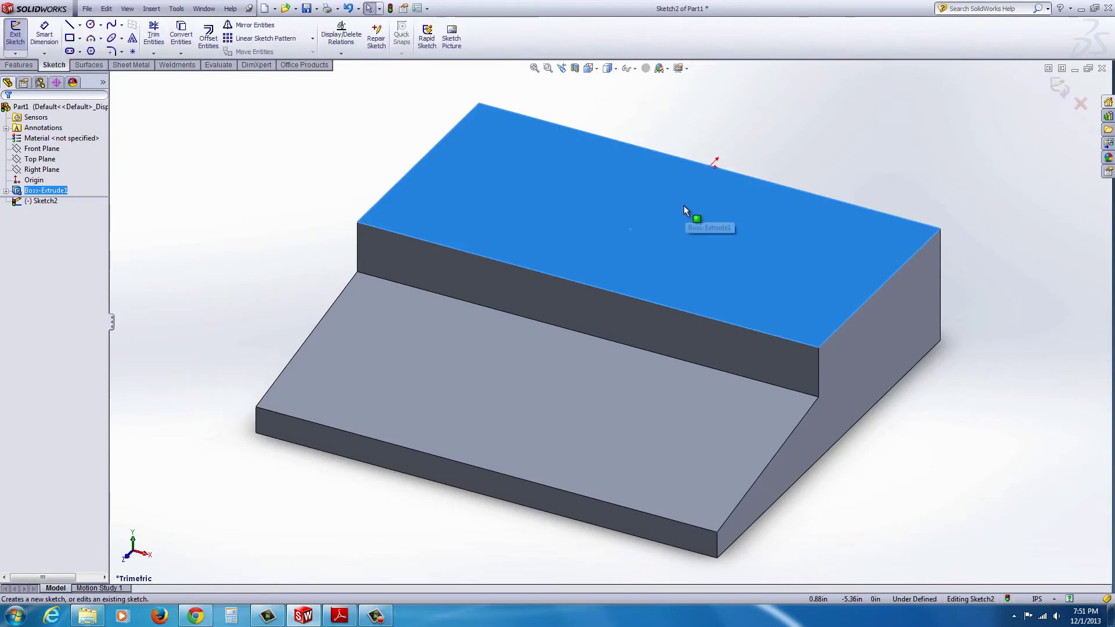
{"action": "key", "text": "space"}
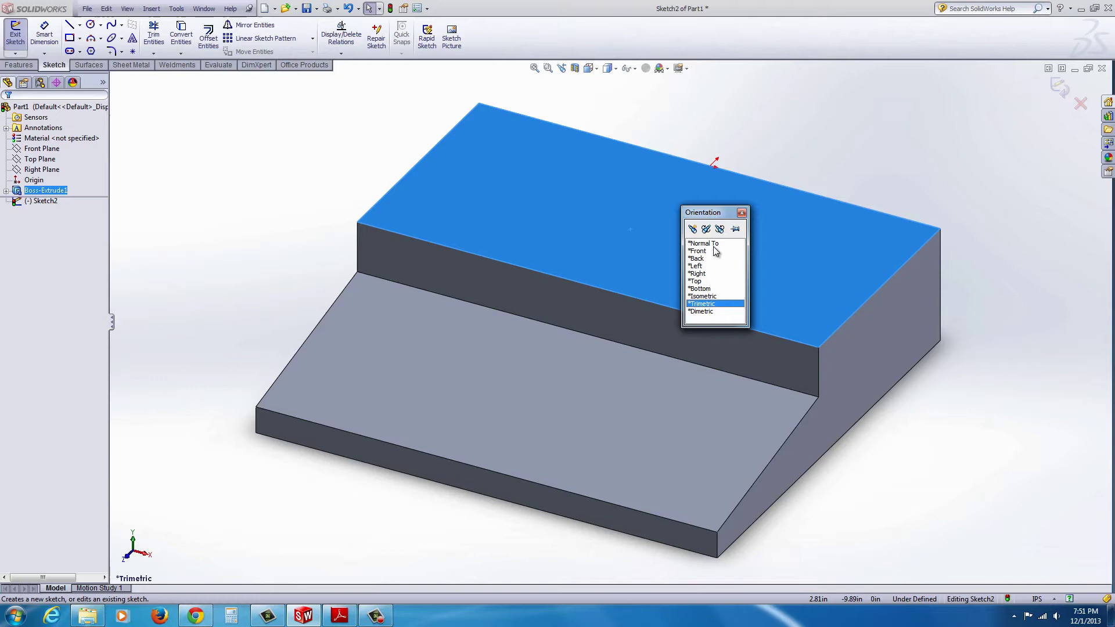
{"action": "left_click", "coordinate": [712, 244]}
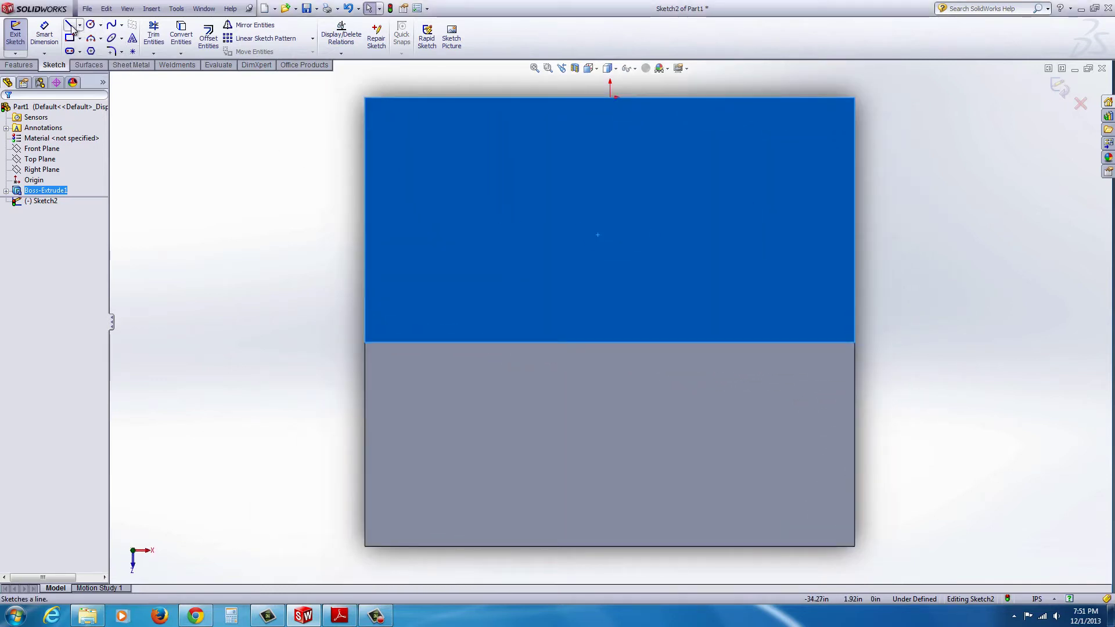
{"action": "left_click", "coordinate": [70, 27]}
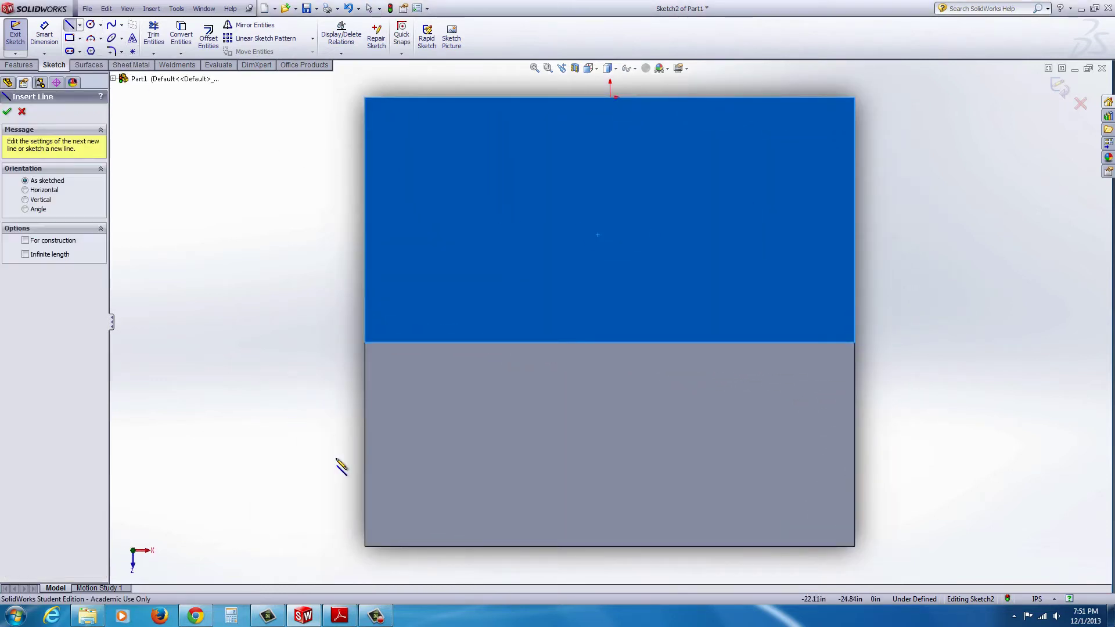
{"action": "left_click", "coordinate": [365, 403]}
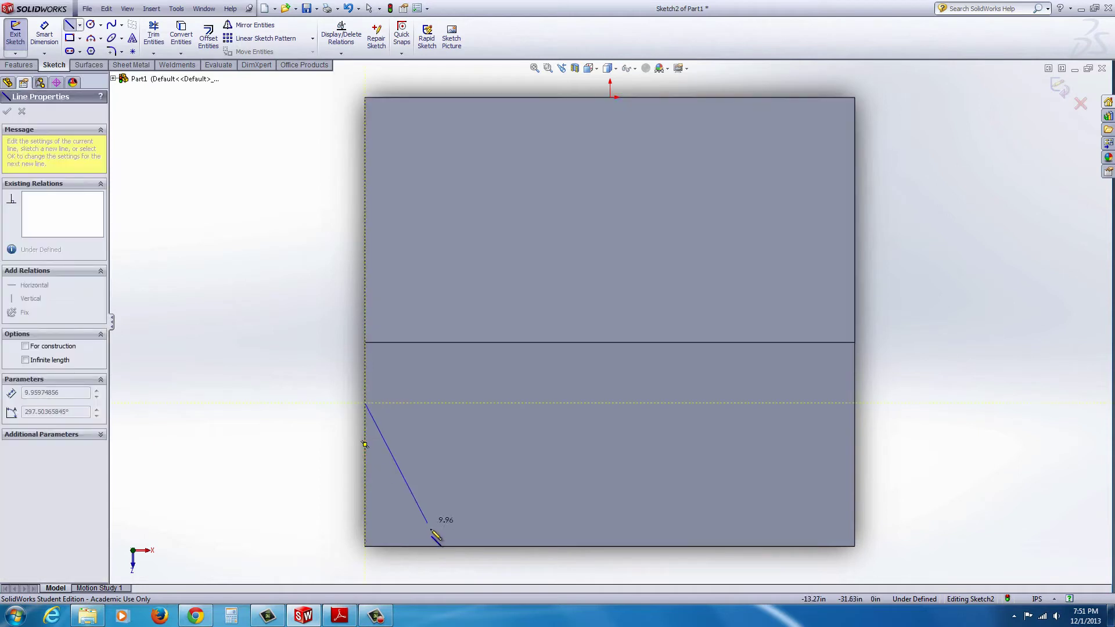
{"action": "left_click", "coordinate": [444, 573]}
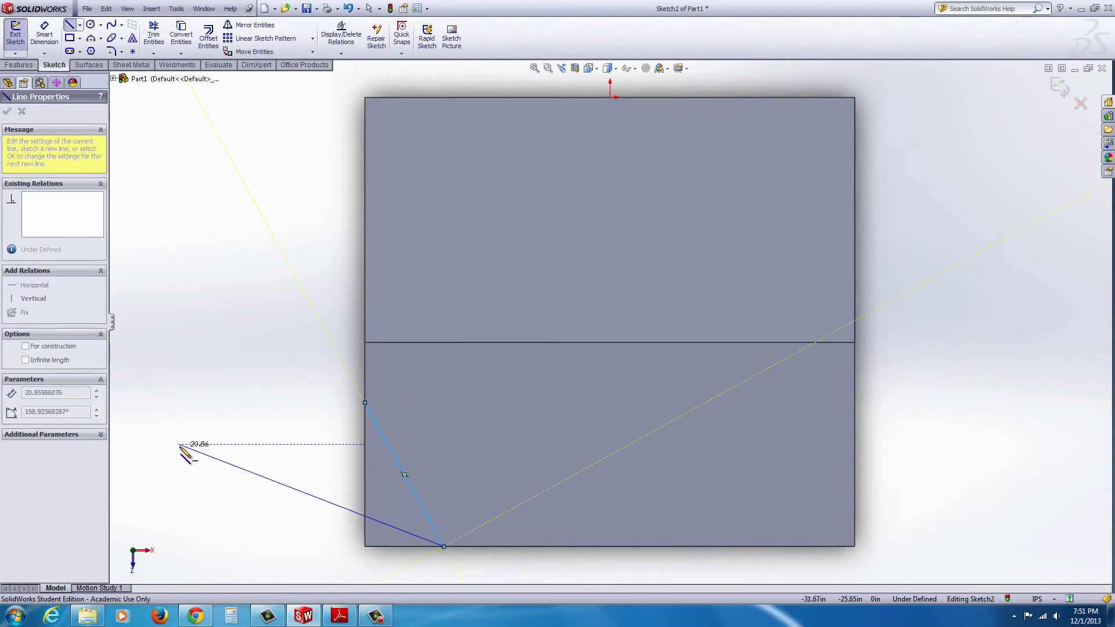
{"action": "key", "text": "Escape"}
Dimension the slanted line at 25° from the left edge.
{"action": "left_click", "coordinate": [43, 35]}
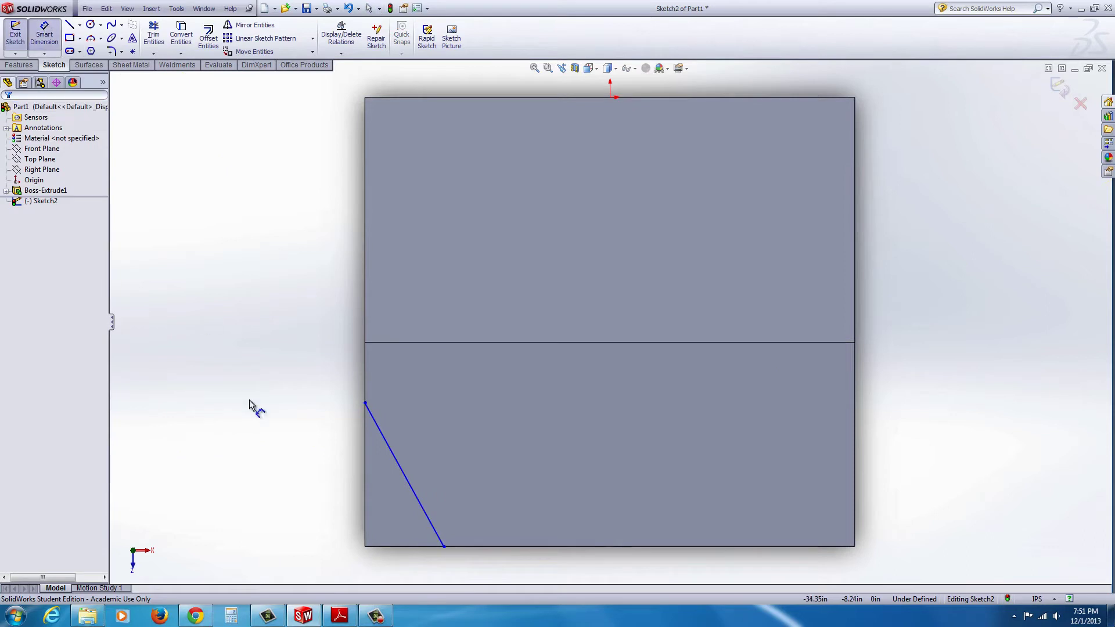
{"action": "left_click", "coordinate": [403, 473]}
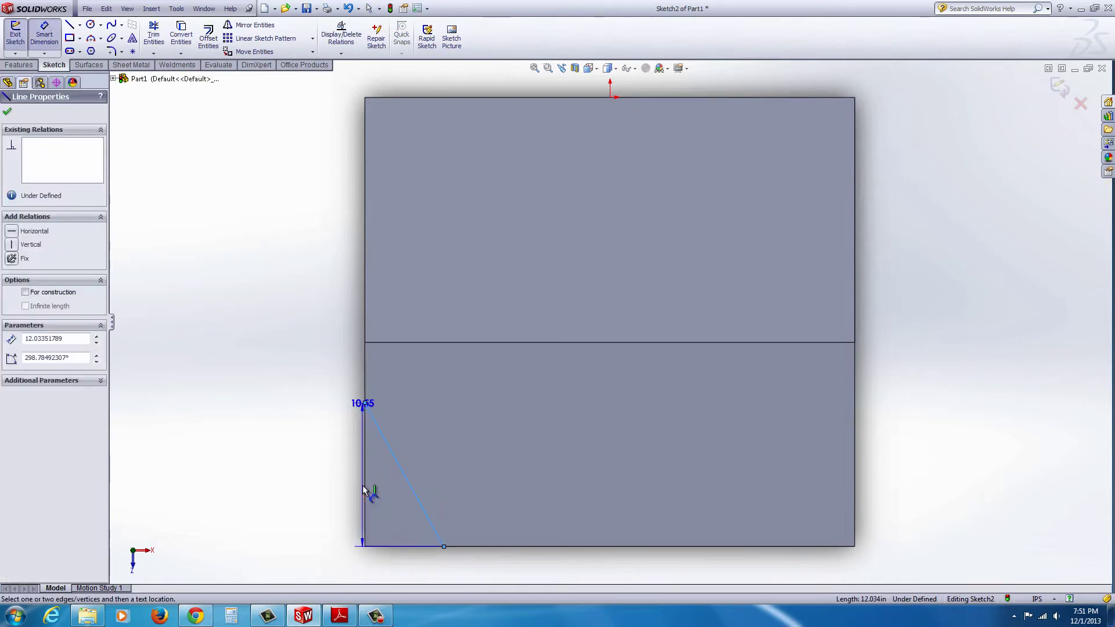
{"action": "left_click", "coordinate": [364, 492]}
{"action": "left_click", "coordinate": [402, 547]}
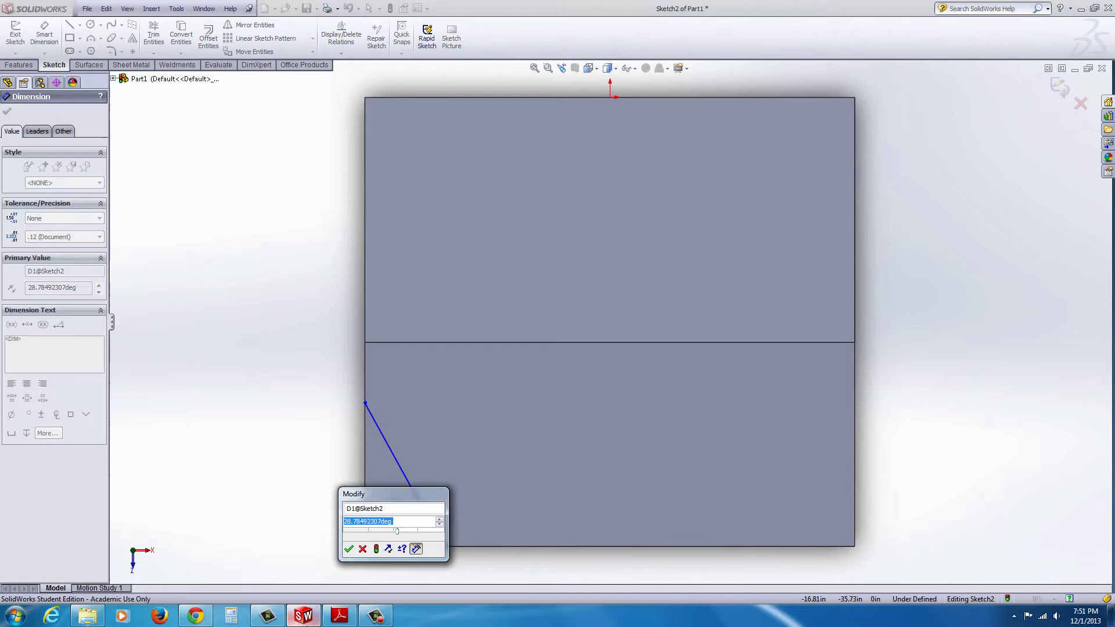
{"action": "left_click", "coordinate": [340, 616]}
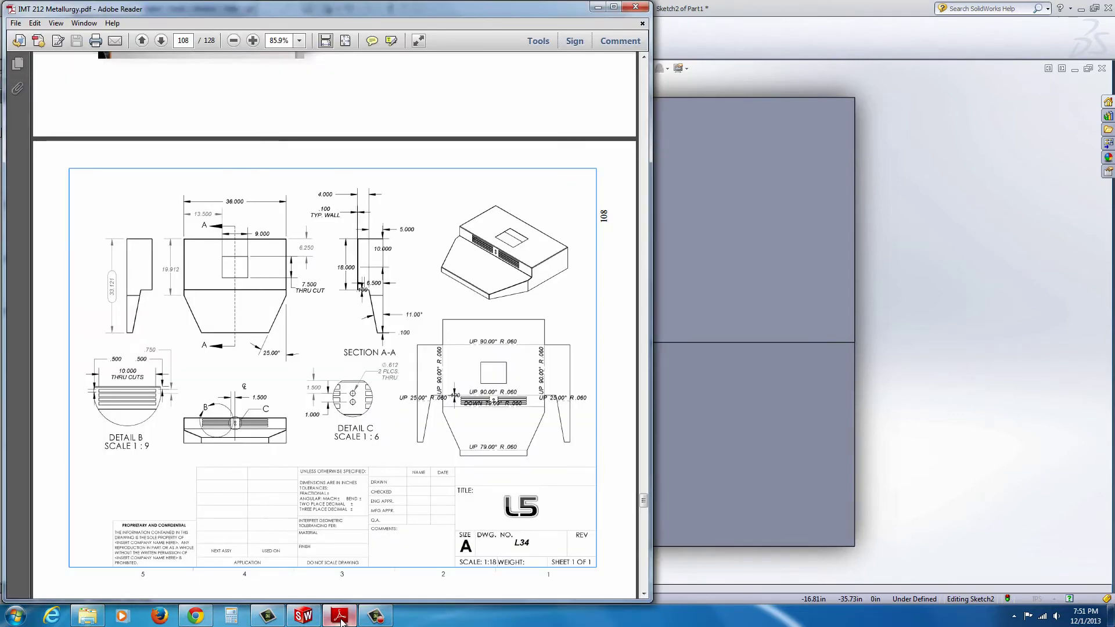
{"action": "left_click", "coordinate": [304, 617]}
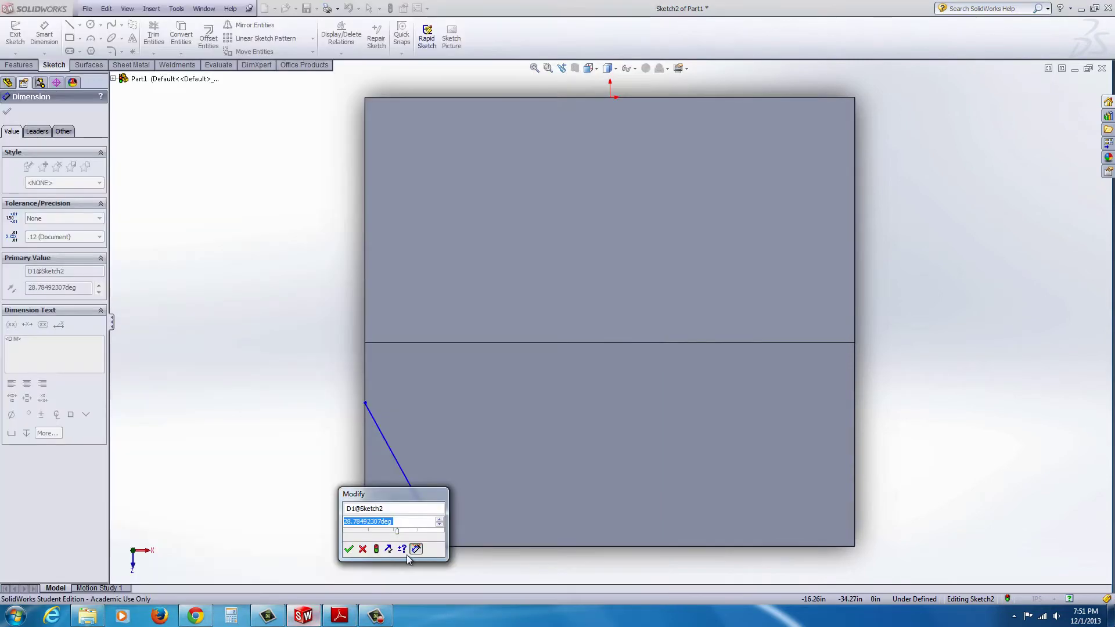
{"action": "key", "text": "Return"}
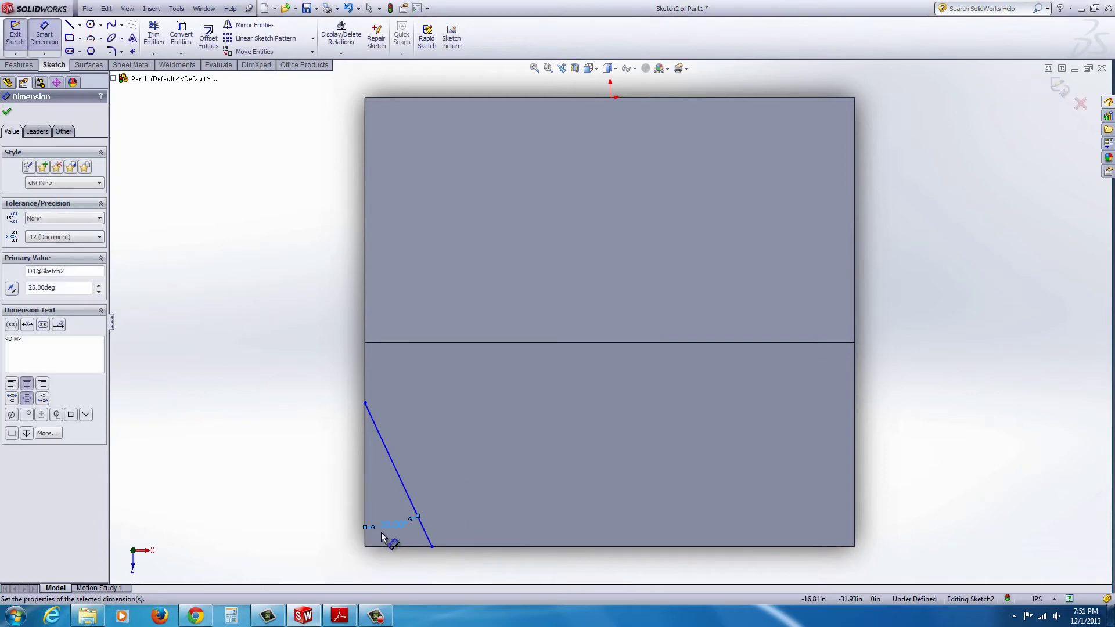
Dimension the line's upper end 19.19 in below the top edge.
{"action": "left_click", "coordinate": [339, 617]}
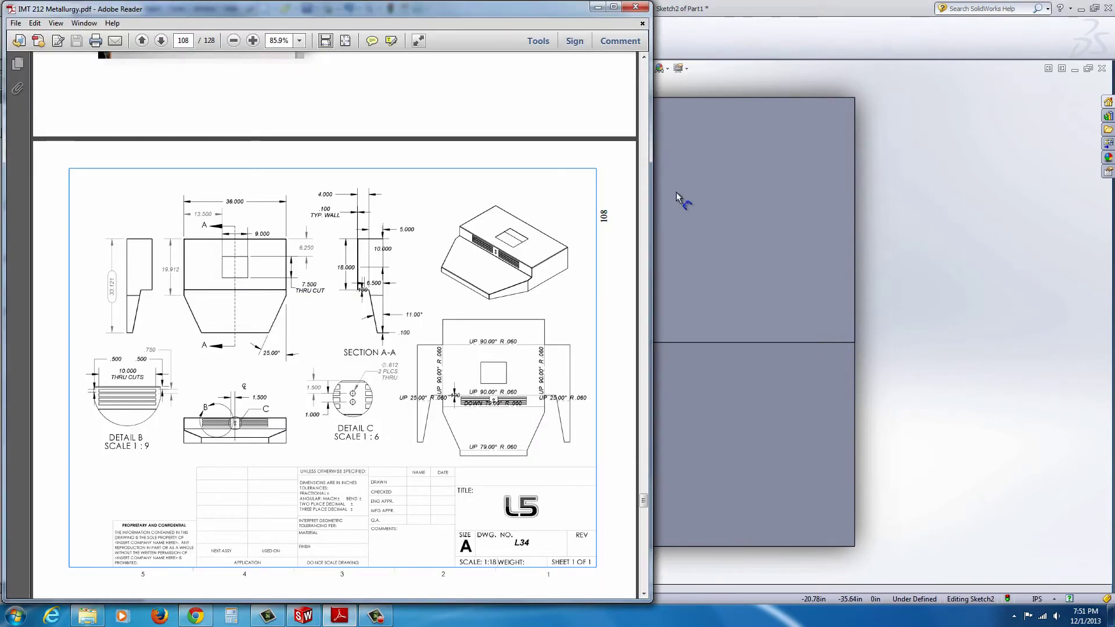
{"action": "left_click", "coordinate": [764, 12]}
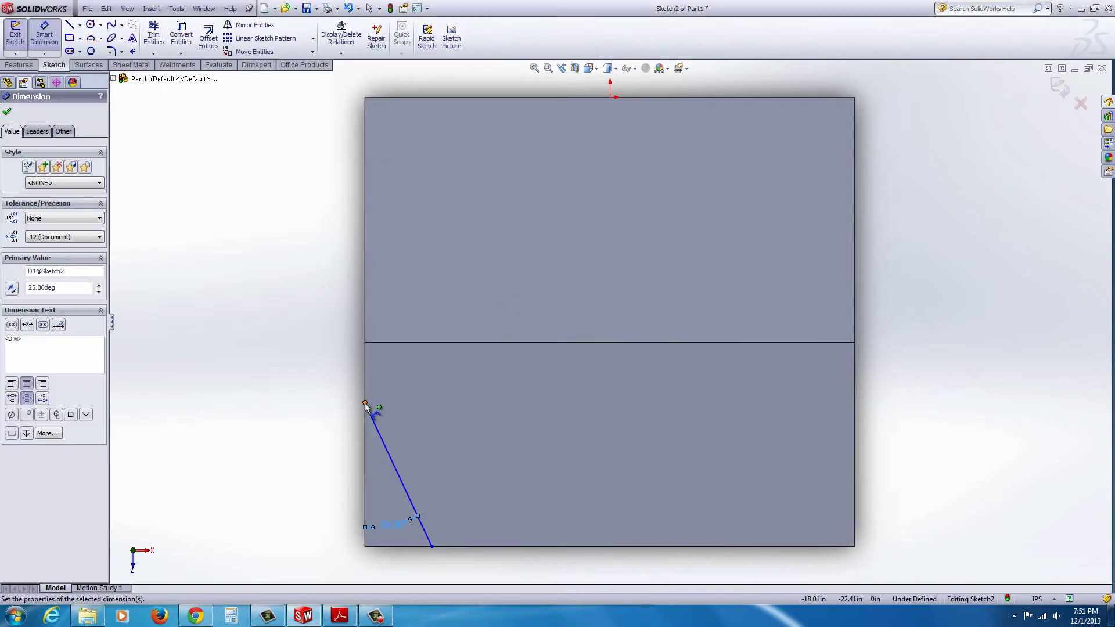
{"action": "left_click", "coordinate": [366, 405]}
{"action": "left_click", "coordinate": [460, 98]}
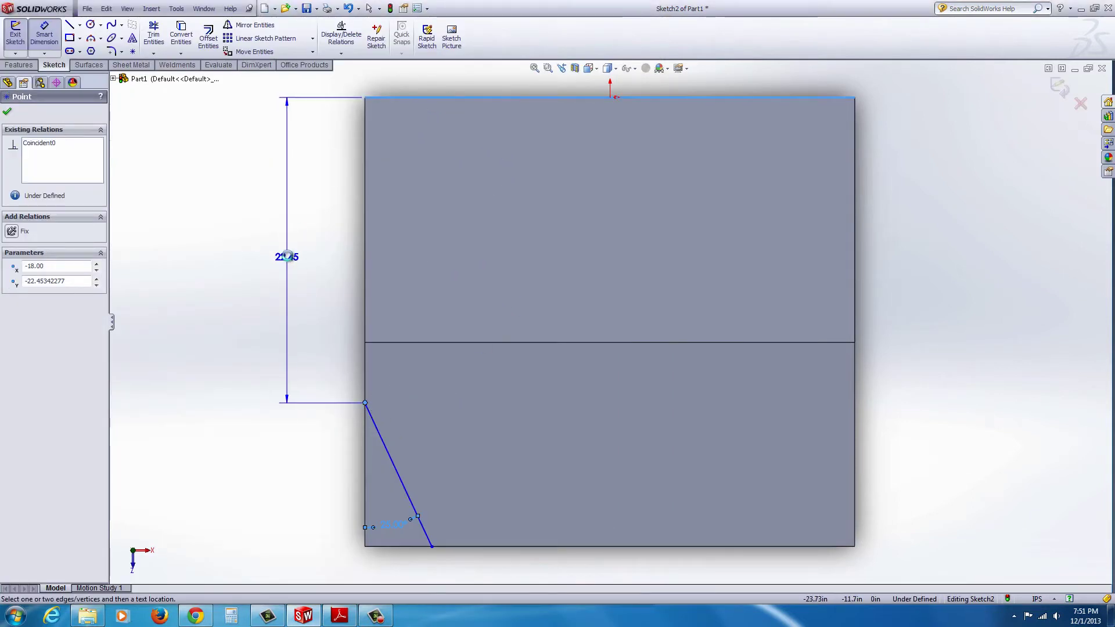
{"action": "left_click", "coordinate": [286, 256]}
{"action": "type", "text": "19.192"}
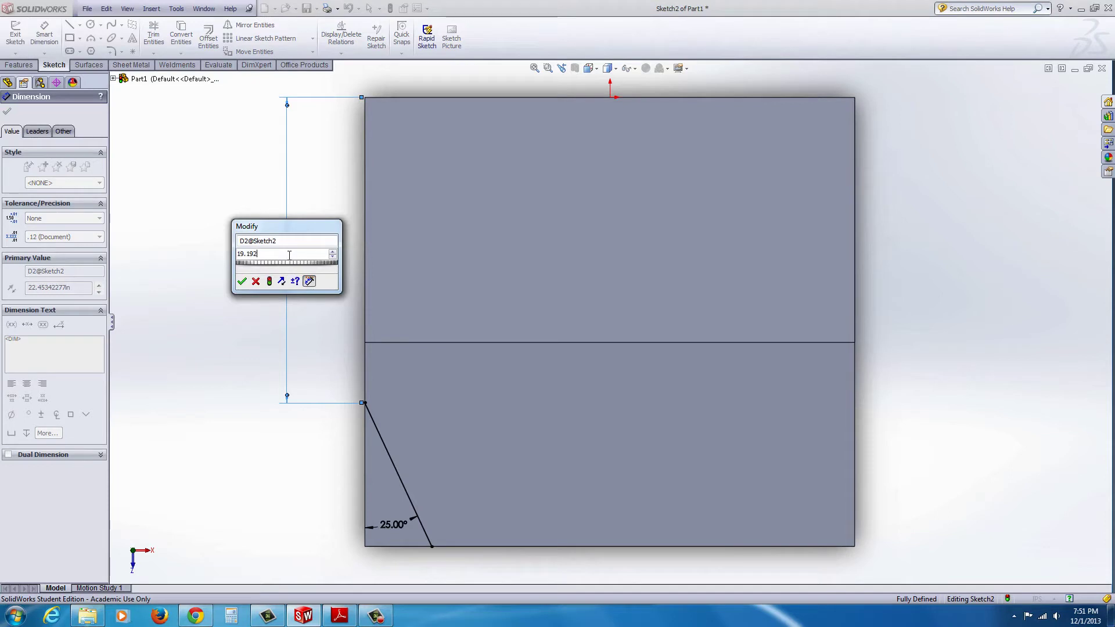
{"action": "key", "text": "Return"}
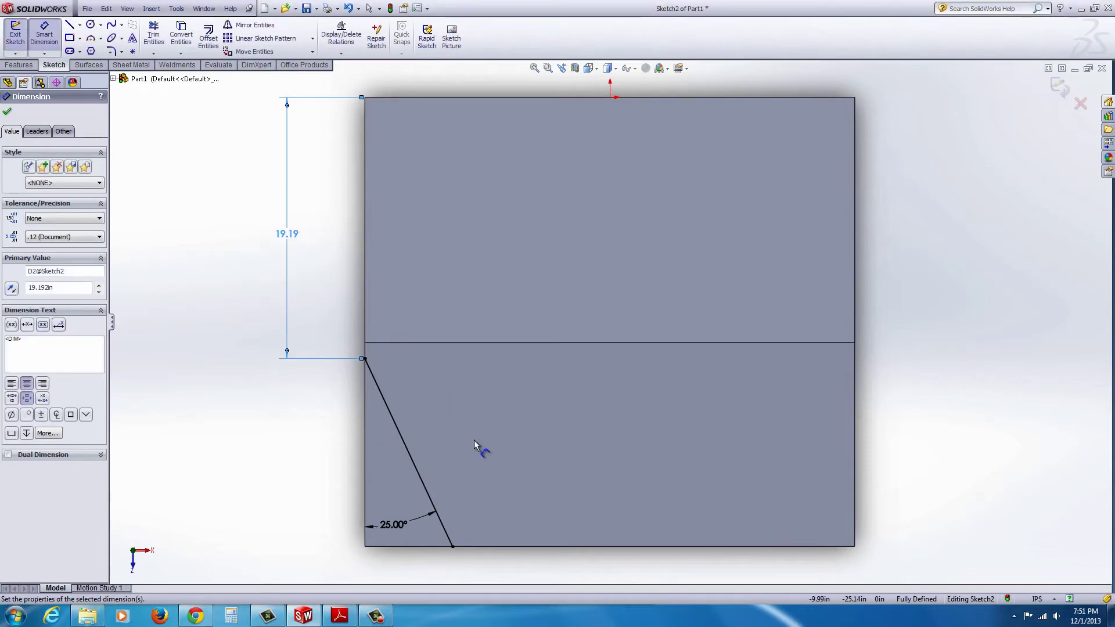
Add a Through All extruded cut along the 25° line with the cut side flipped.
{"action": "left_click", "coordinate": [18, 65]}
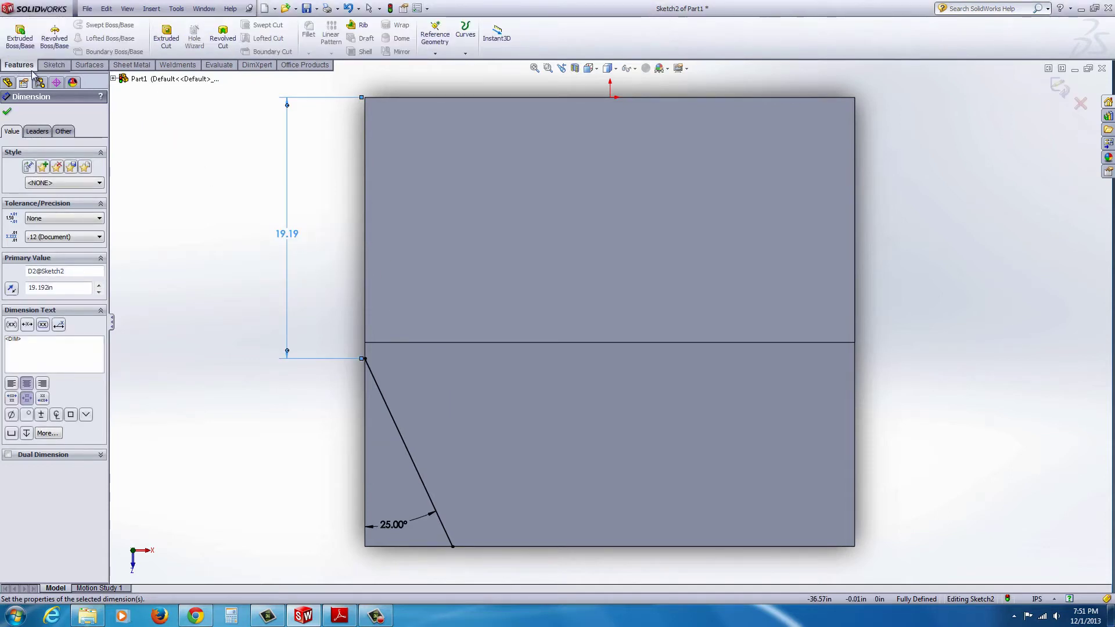
{"action": "left_click", "coordinate": [174, 45]}
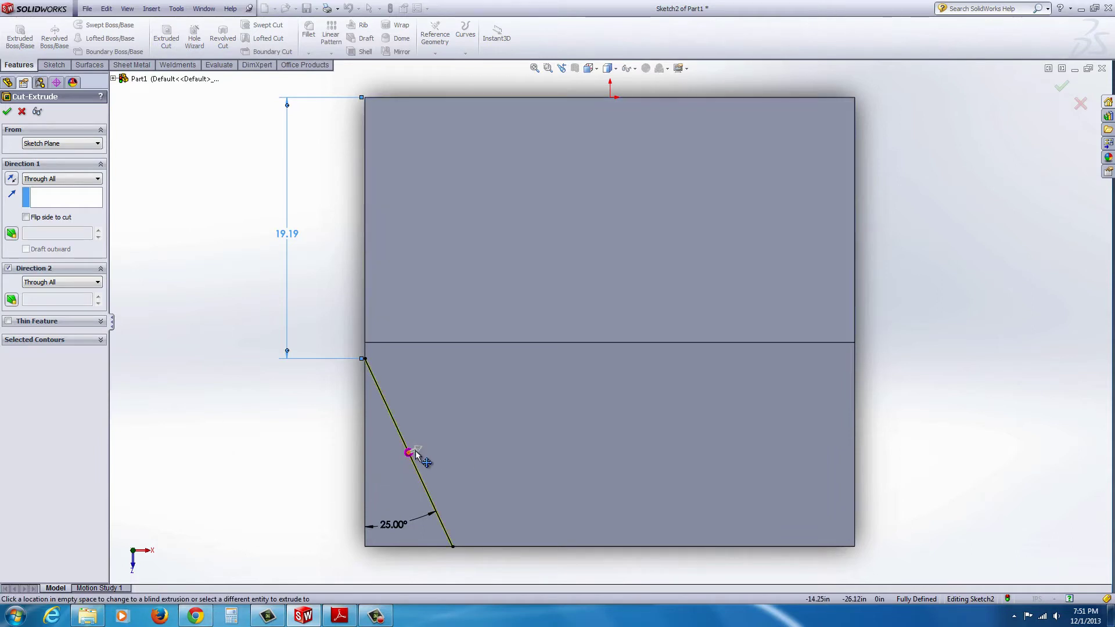
{"action": "left_click", "coordinate": [415, 453]}
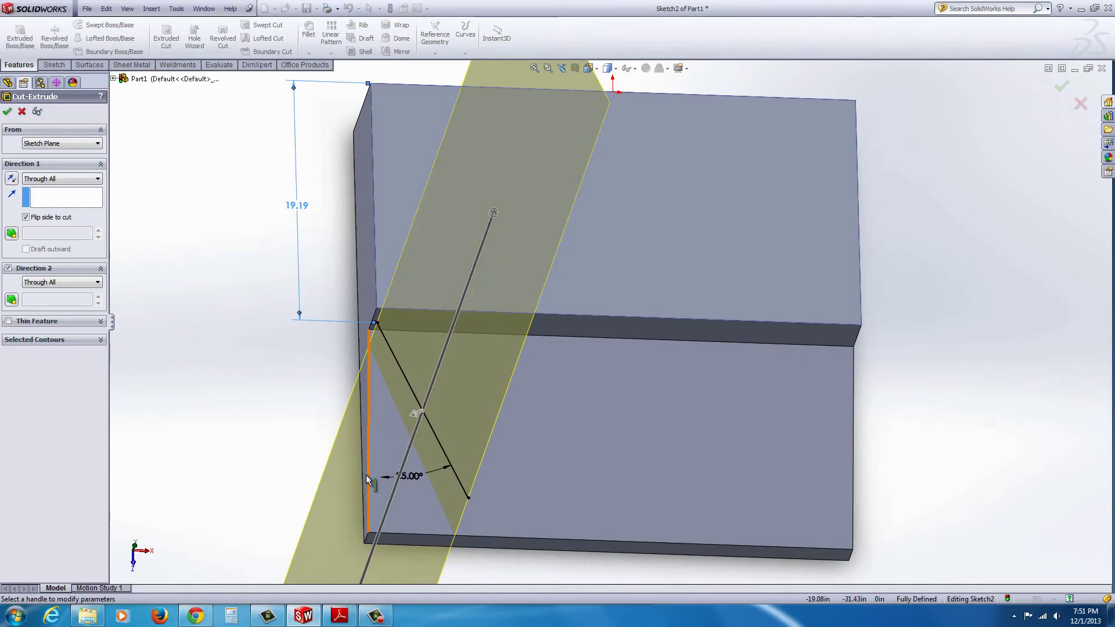
{"action": "left_click", "coordinate": [7, 113]}
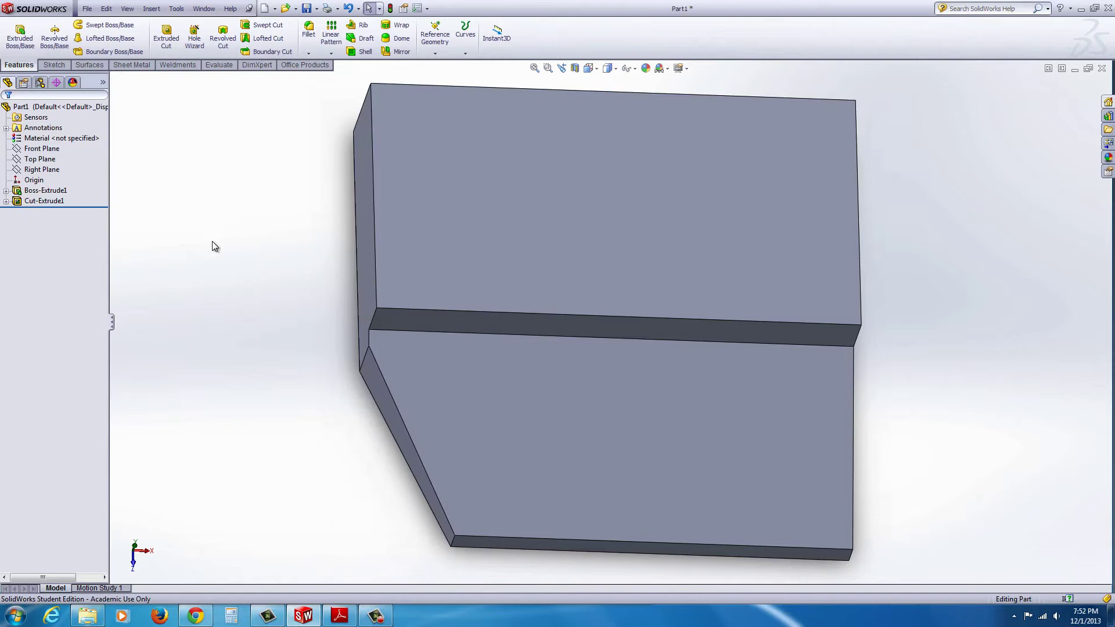
{"action": "mouse_move", "coordinate": [438, 514]}
{"action": "middle_mouse_down"}
{"action": "mouse_move", "coordinate": [411, 424]}
{"action": "mouse_move", "coordinate": [206, 279]}
{"action": "middle_mouse_up"}
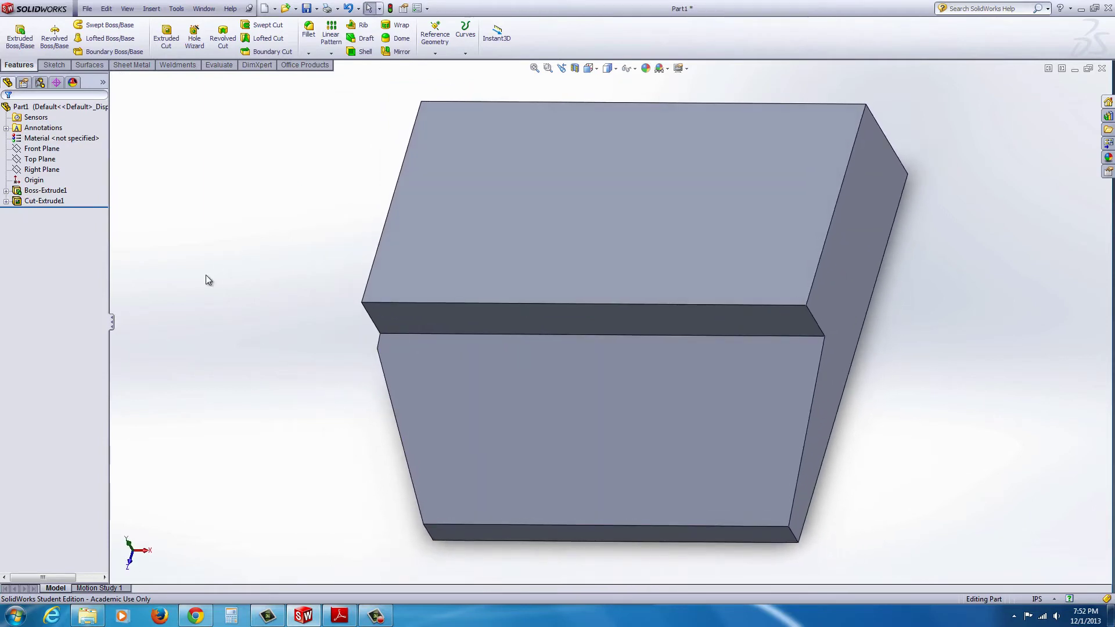
Mirror Cut-Extrude1 across the Right Plane to trim the opposite corner.
{"action": "left_click", "coordinate": [43, 169]}
{"action": "left_click", "coordinate": [48, 201], "text": "ctrl"}
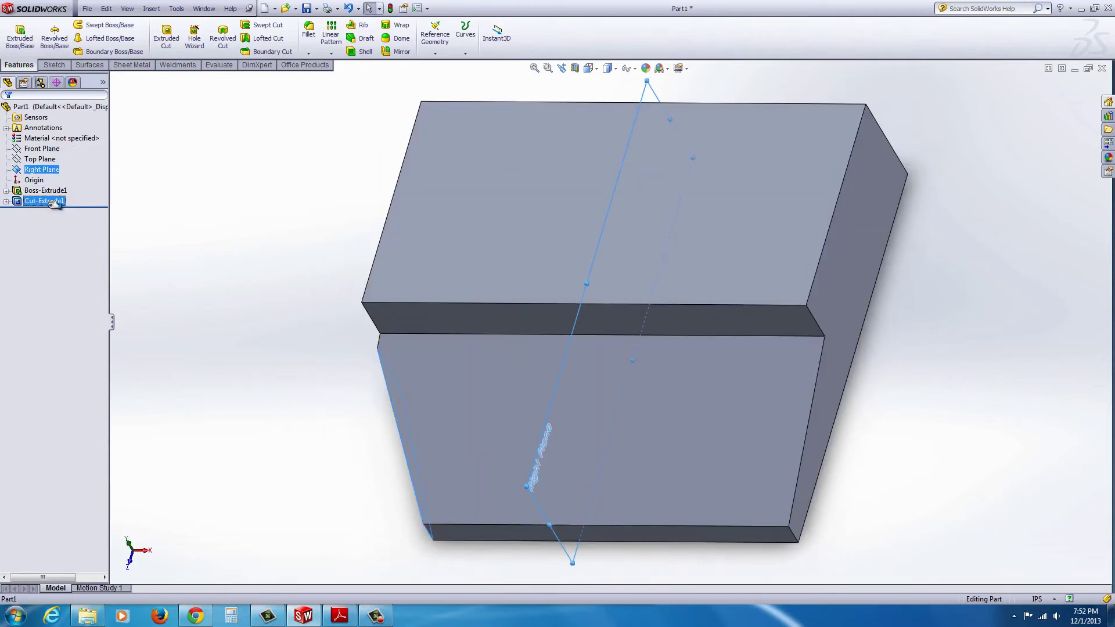
{"action": "left_click", "coordinate": [397, 53]}
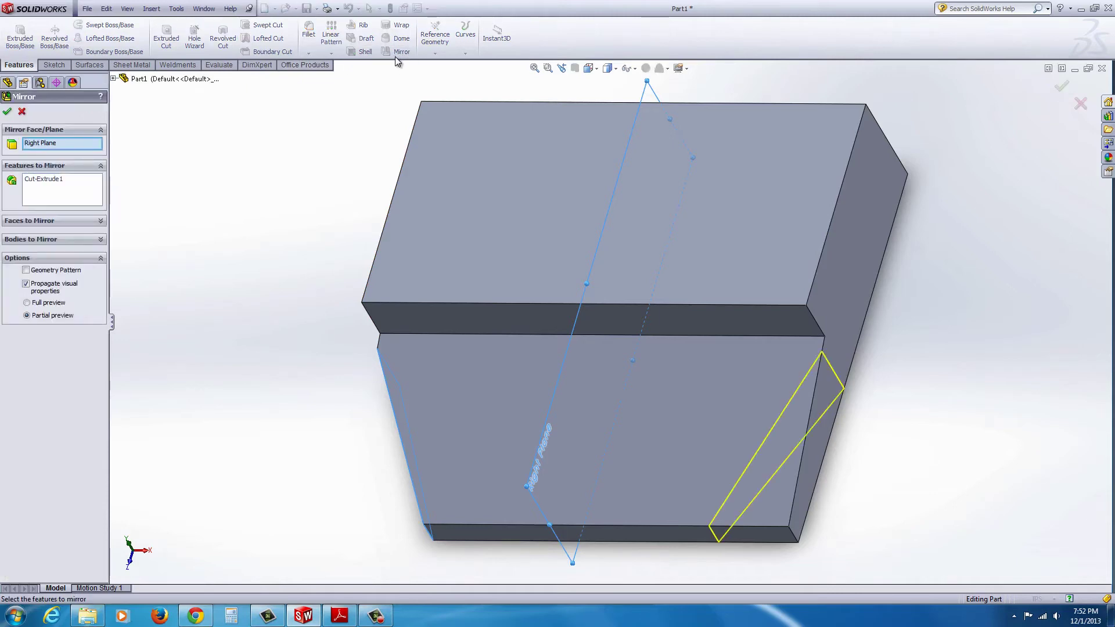
{"action": "left_click", "coordinate": [7, 113]}
{"action": "mouse_move", "coordinate": [253, 349]}
{"action": "middle_mouse_down"}
{"action": "mouse_move", "coordinate": [319, 391]}
{"action": "mouse_move", "coordinate": [336, 353]}
{"action": "mouse_move", "coordinate": [299, 332]}
{"action": "mouse_move", "coordinate": [796, 532]}
{"action": "mouse_move", "coordinate": [813, 502]}
{"action": "mouse_move", "coordinate": [779, 505]}
{"action": "mouse_move", "coordinate": [638, 400]}
{"action": "mouse_move", "coordinate": [600, 218]}
{"action": "mouse_move", "coordinate": [614, 199]}
{"action": "middle_mouse_up"}
{"action": "left_click", "coordinate": [808, 504]}
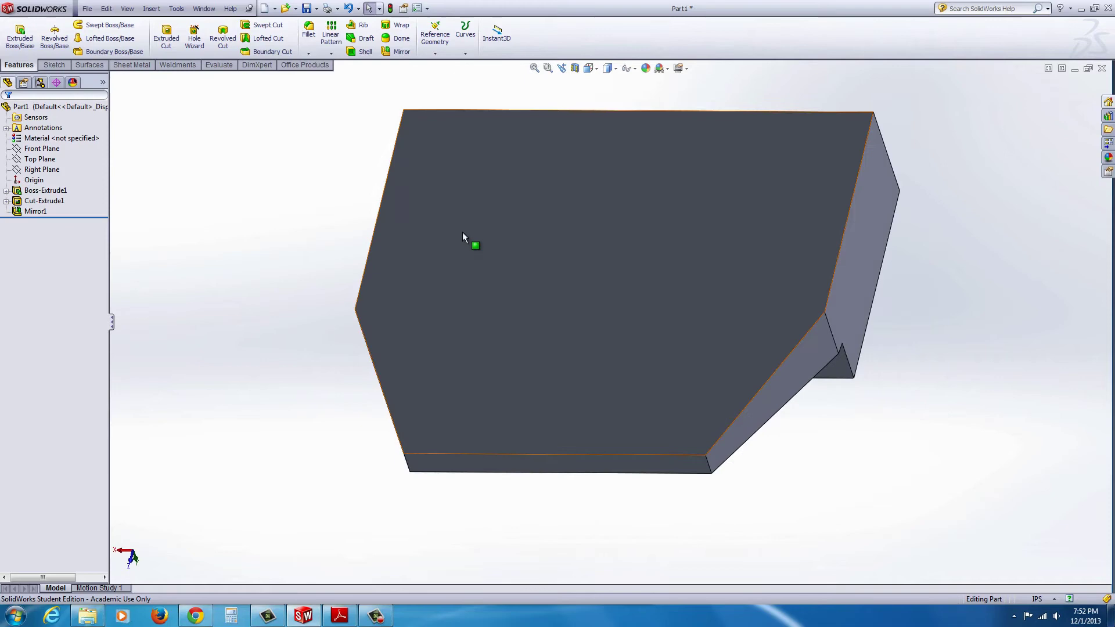
Apply a 0.10 in Shell1 with the top face removed, then inspect the inside.
{"action": "left_click", "coordinate": [362, 51]}
{"action": "left_click", "coordinate": [458, 274]}
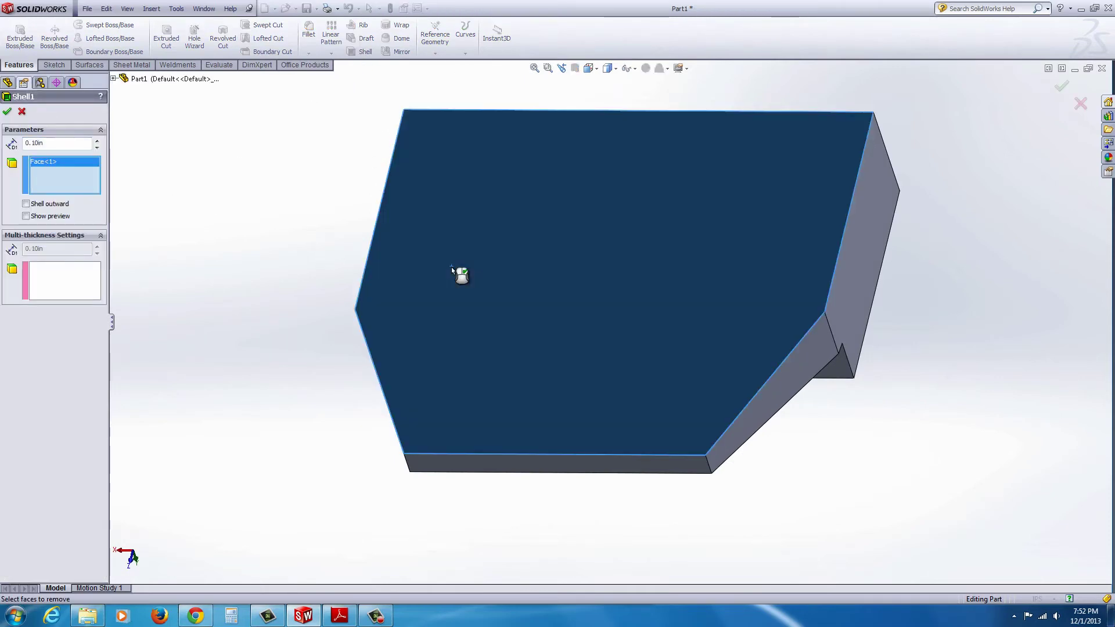
{"action": "key", "text": "Return"}
{"action": "mouse_move", "coordinate": [317, 390]}
{"action": "middle_mouse_down"}
{"action": "mouse_move", "coordinate": [526, 379]}
{"action": "mouse_move", "coordinate": [461, 349]}
{"action": "mouse_move", "coordinate": [465, 448]}
{"action": "mouse_move", "coordinate": [535, 495]}
{"action": "middle_mouse_up"}
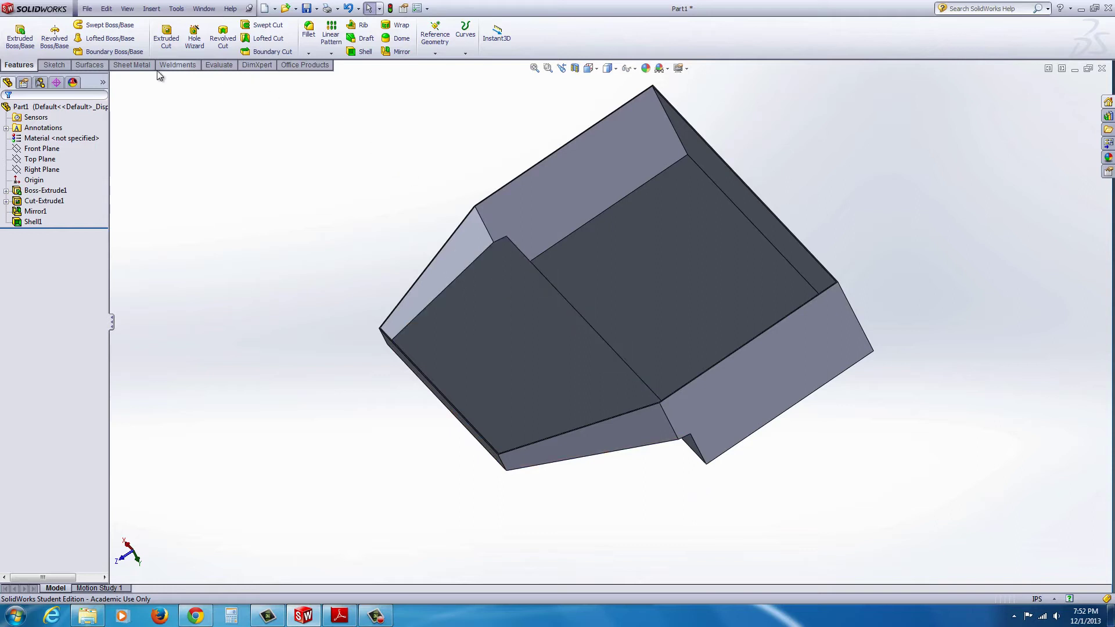
Start a Rip and select the first seven corner edges of the hood.
{"action": "left_click", "coordinate": [131, 65]}
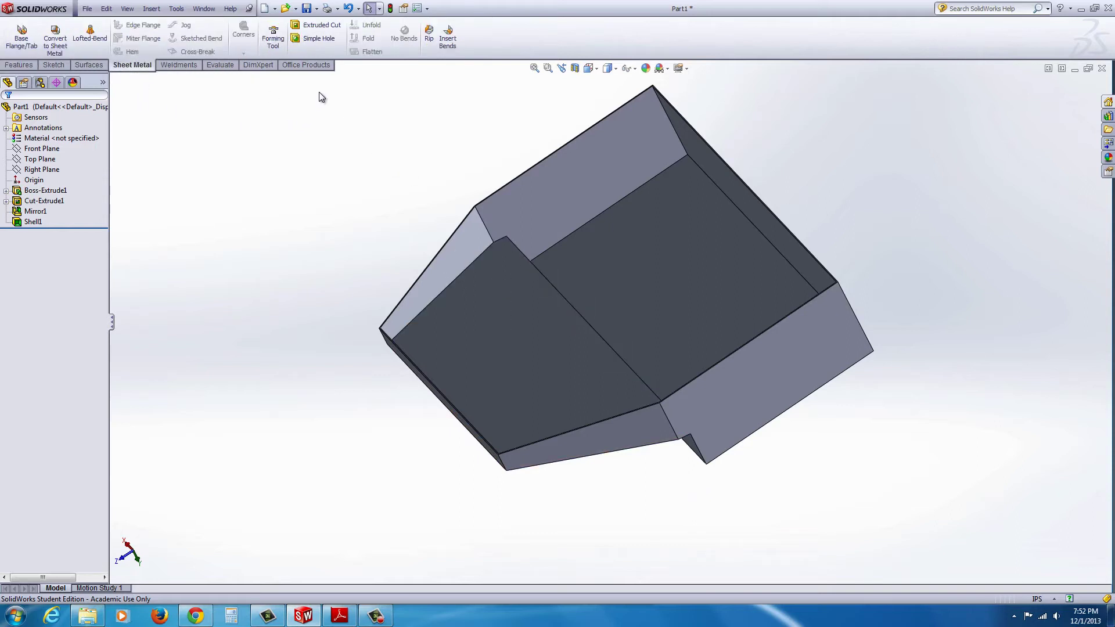
{"action": "left_click", "coordinate": [428, 48]}
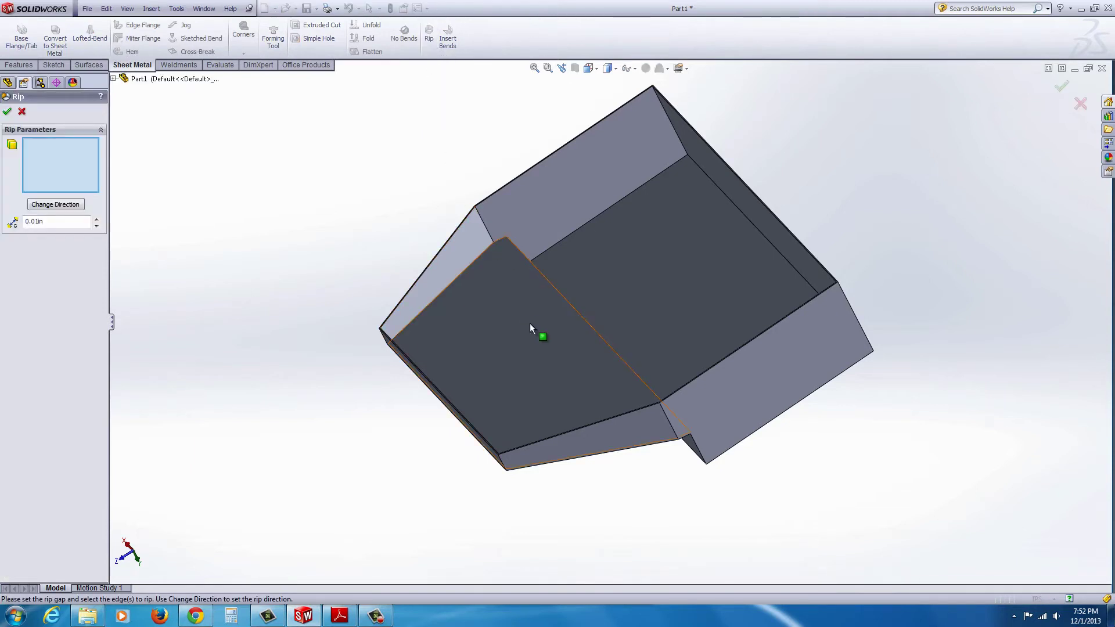
{"action": "middle_click_drag", "start_coordinate": [529, 324], "coordinate": [523, 370]}
{"action": "scroll", "coordinate": [527, 198], "scroll_direction": "down", "scroll_amount": 2}
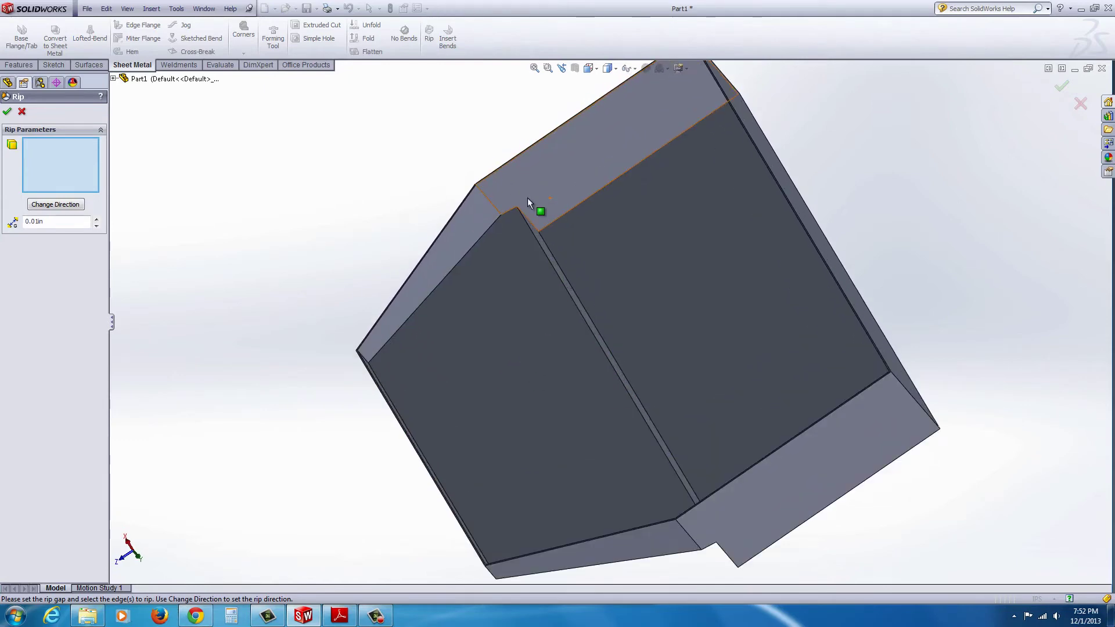
{"action": "scroll", "coordinate": [547, 242], "scroll_direction": "down", "scroll_amount": 2}
{"action": "scroll", "coordinate": [543, 260], "scroll_direction": "down", "scroll_amount": 2}
{"action": "scroll", "coordinate": [541, 252], "scroll_direction": "up", "scroll_amount": 1}
{"action": "left_click", "coordinate": [540, 243]}
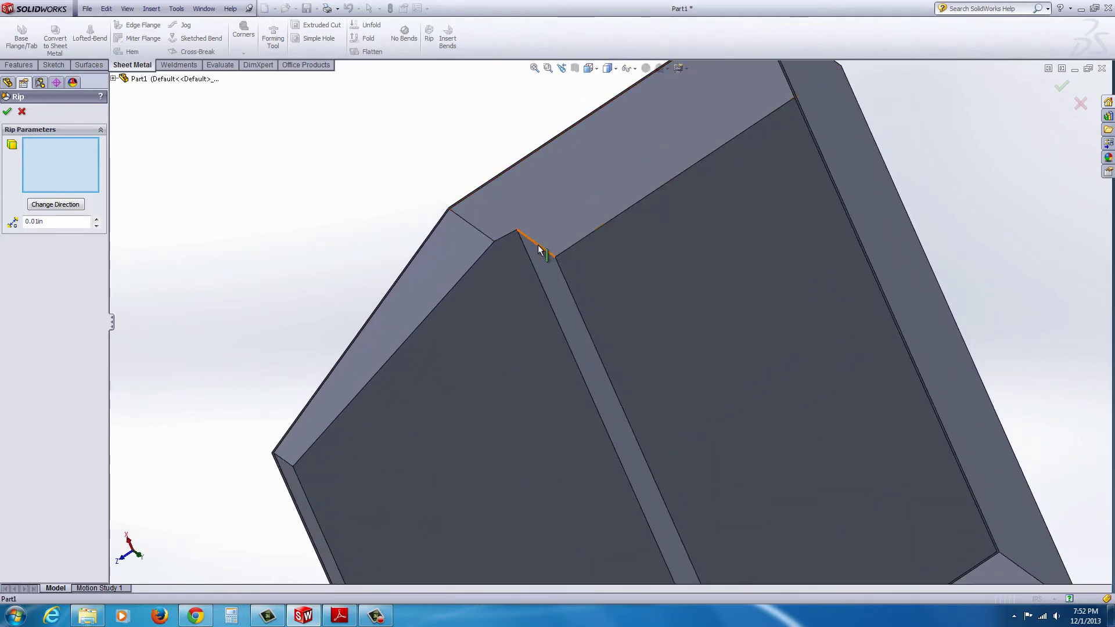
{"action": "left_click", "coordinate": [506, 241]}
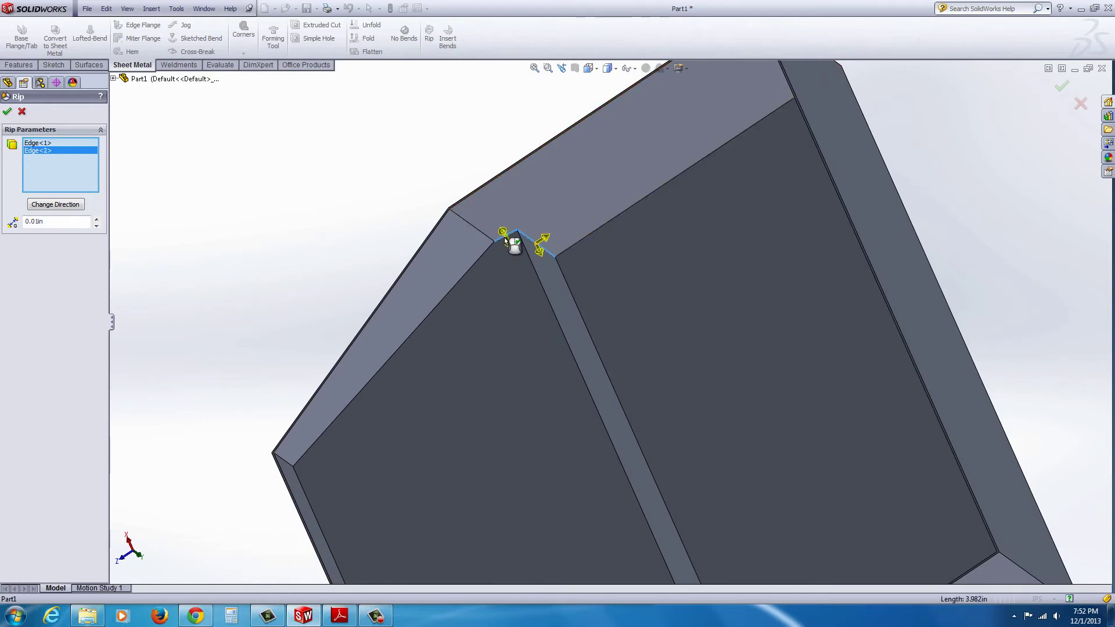
{"action": "left_click", "coordinate": [477, 266]}
{"action": "scroll", "coordinate": [424, 396], "scroll_direction": "up", "scroll_amount": 2}
{"action": "scroll", "coordinate": [384, 433], "scroll_direction": "down", "scroll_amount": 2}
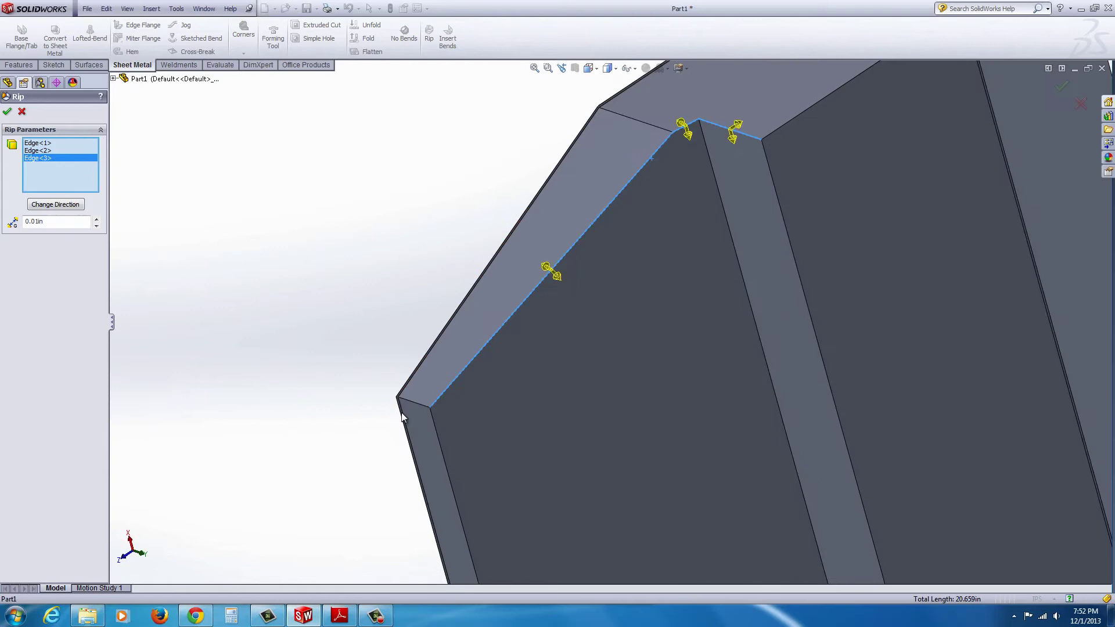
{"action": "left_click", "coordinate": [417, 409]}
{"action": "scroll", "coordinate": [494, 451], "scroll_direction": "up", "scroll_amount": 3}
{"action": "scroll", "coordinate": [502, 450], "scroll_direction": "up", "scroll_amount": 2}
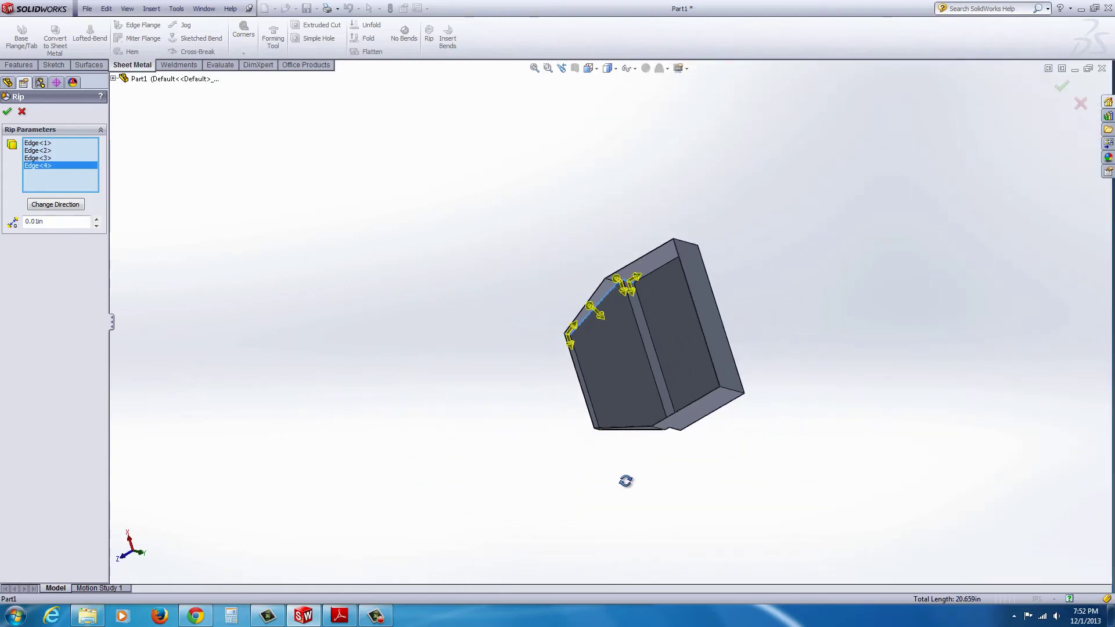
{"action": "scroll", "coordinate": [653, 383], "scroll_direction": "down", "scroll_amount": 3}
{"action": "scroll", "coordinate": [644, 378], "scroll_direction": "down", "scroll_amount": 3}
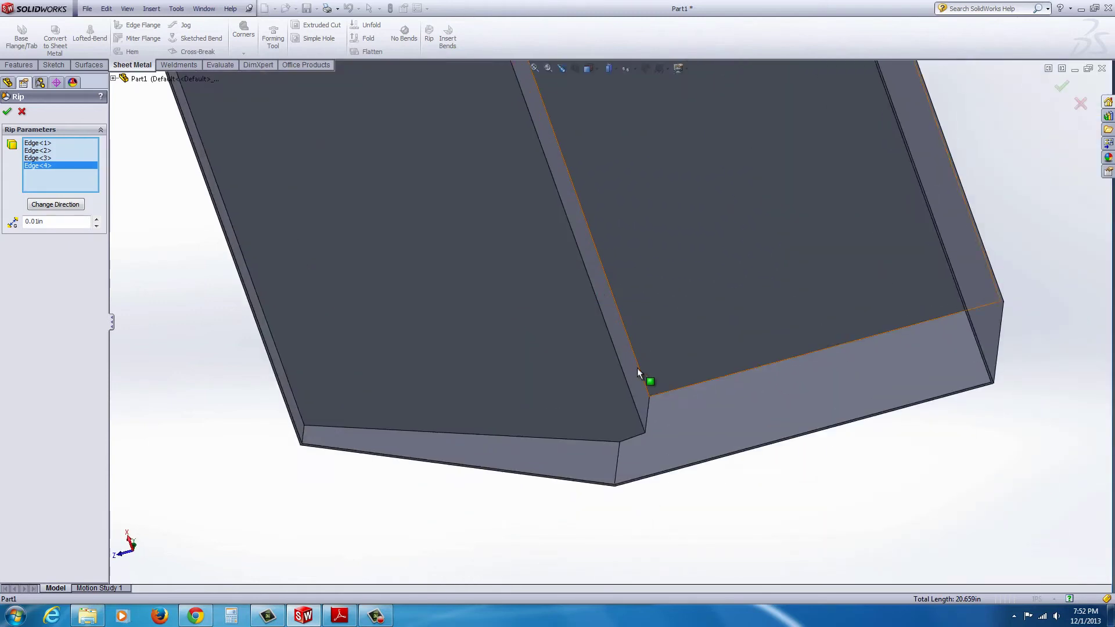
{"action": "left_click", "coordinate": [649, 413]}
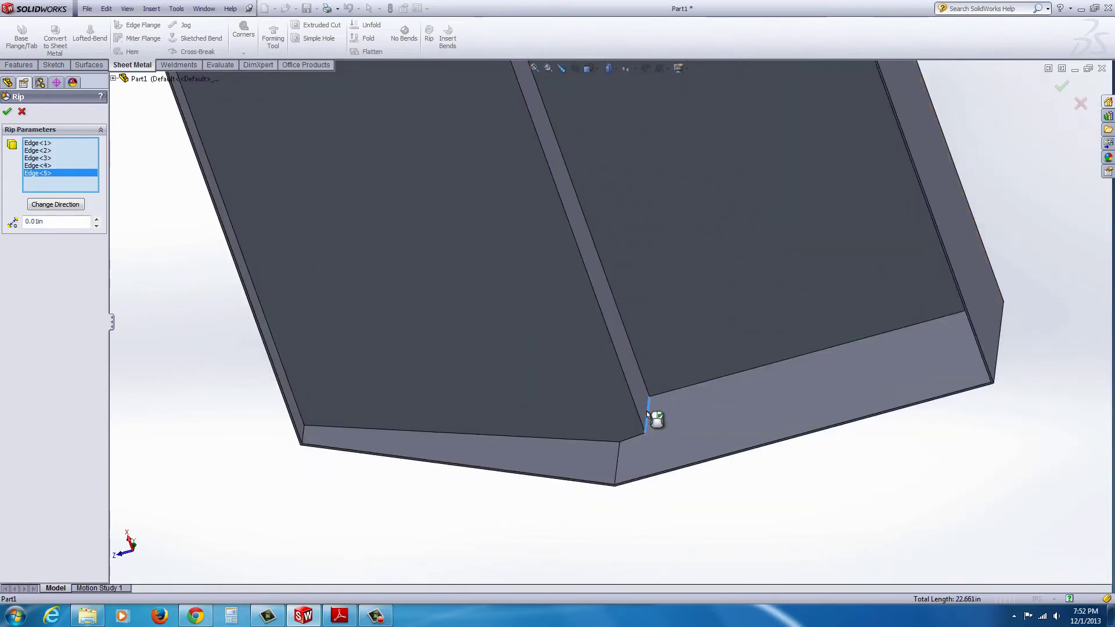
{"action": "left_click", "coordinate": [606, 445]}
{"action": "middle_click_drag", "start_coordinate": [498, 451], "coordinate": [322, 440]}
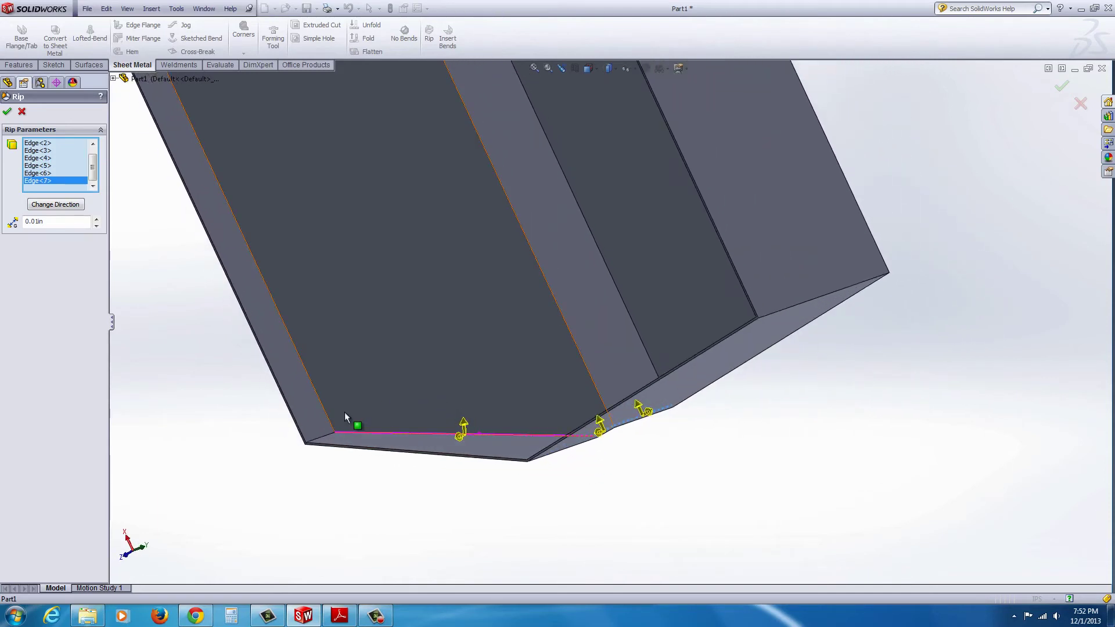
{"action": "left_click", "coordinate": [325, 440]}
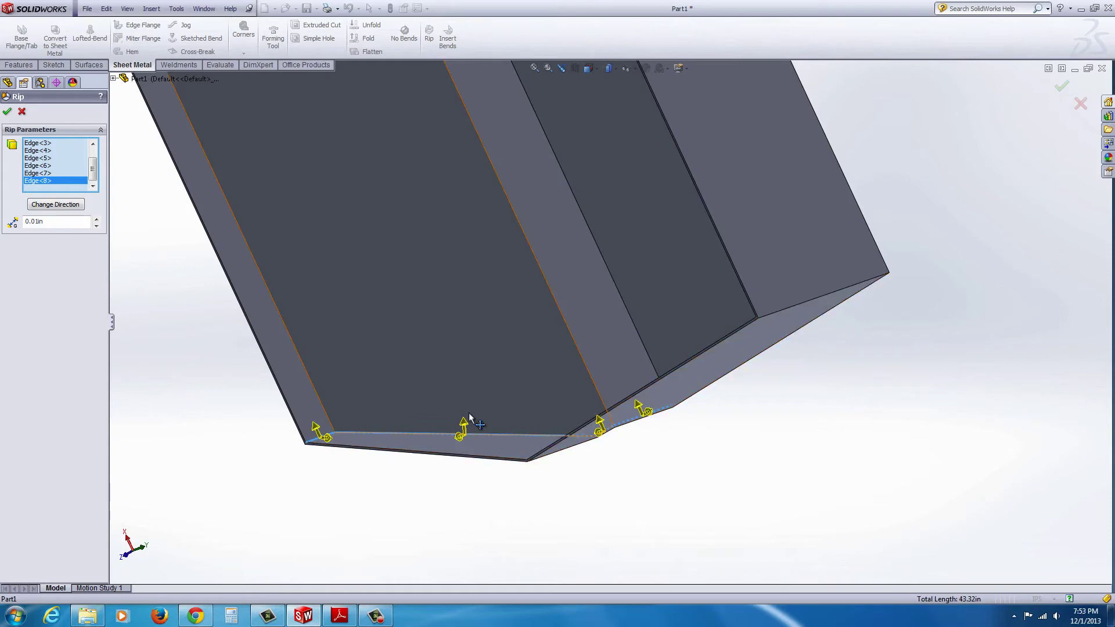
Add the remaining far corner edges to the rip, checking from the bottom view.
{"action": "middle_click_drag", "start_coordinate": [340, 406], "coordinate": [529, 142]}
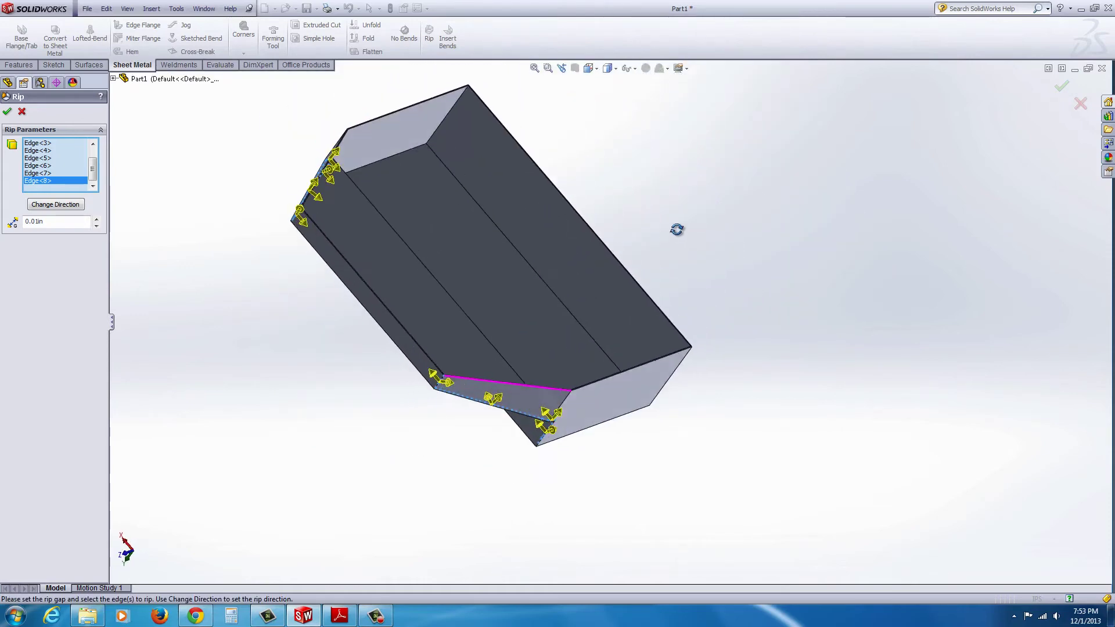
{"action": "scroll", "coordinate": [528, 142], "scroll_direction": "down", "scroll_amount": 2}
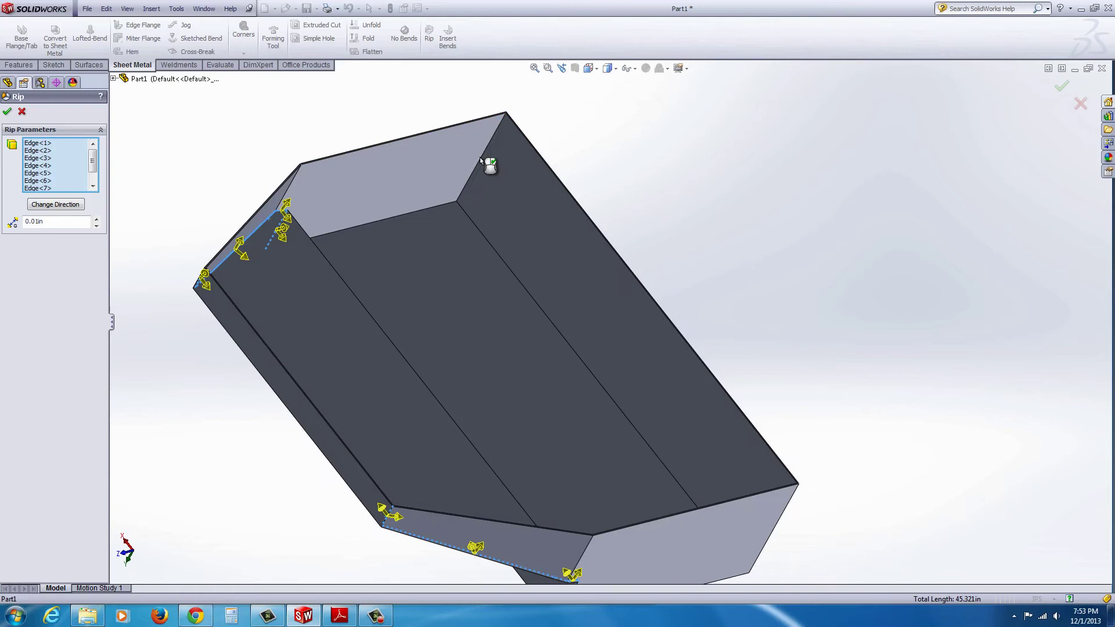
{"action": "left_click", "coordinate": [93, 186]}
{"action": "left_click", "coordinate": [93, 186]}
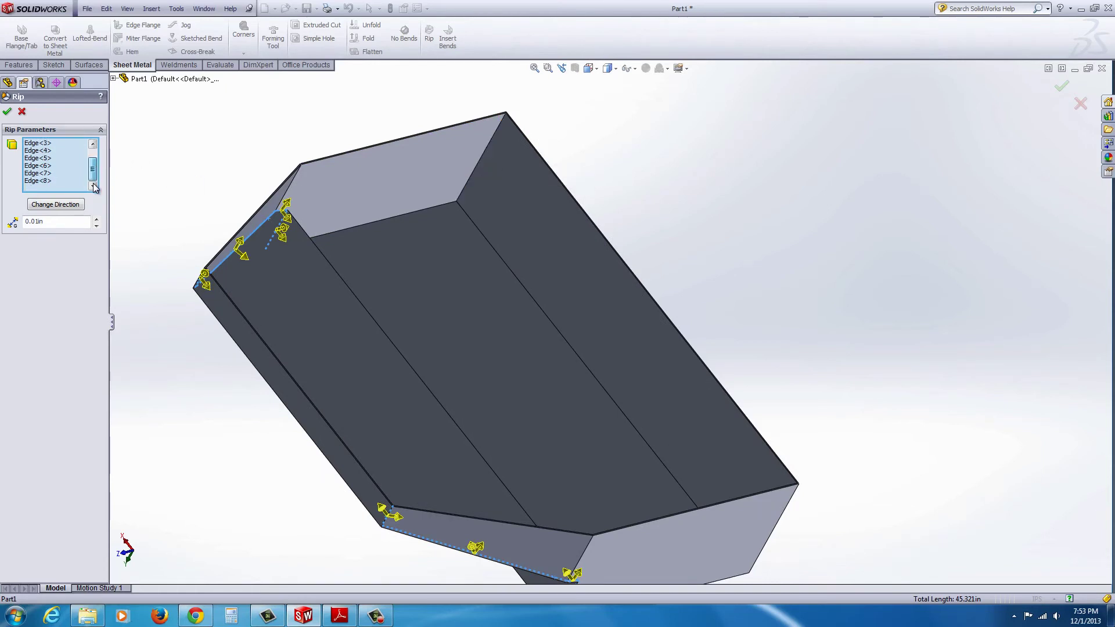
{"action": "left_click", "coordinate": [485, 155]}
{"action": "scroll", "coordinate": [633, 415], "scroll_direction": "up", "scroll_amount": 2}
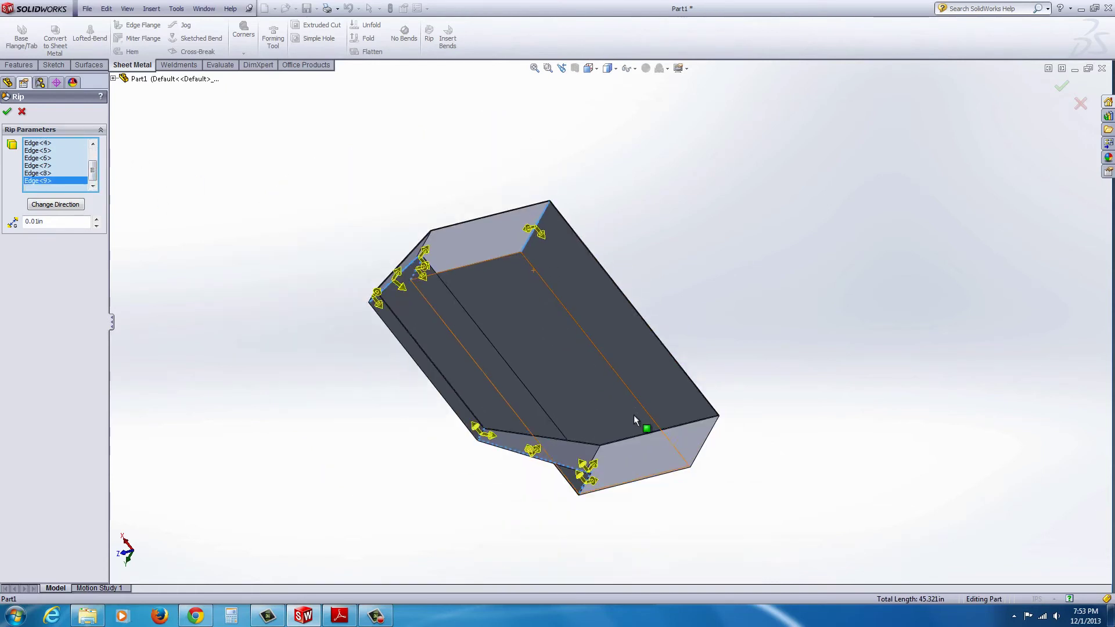
{"action": "scroll", "coordinate": [633, 380], "scroll_direction": "down", "scroll_amount": 4}
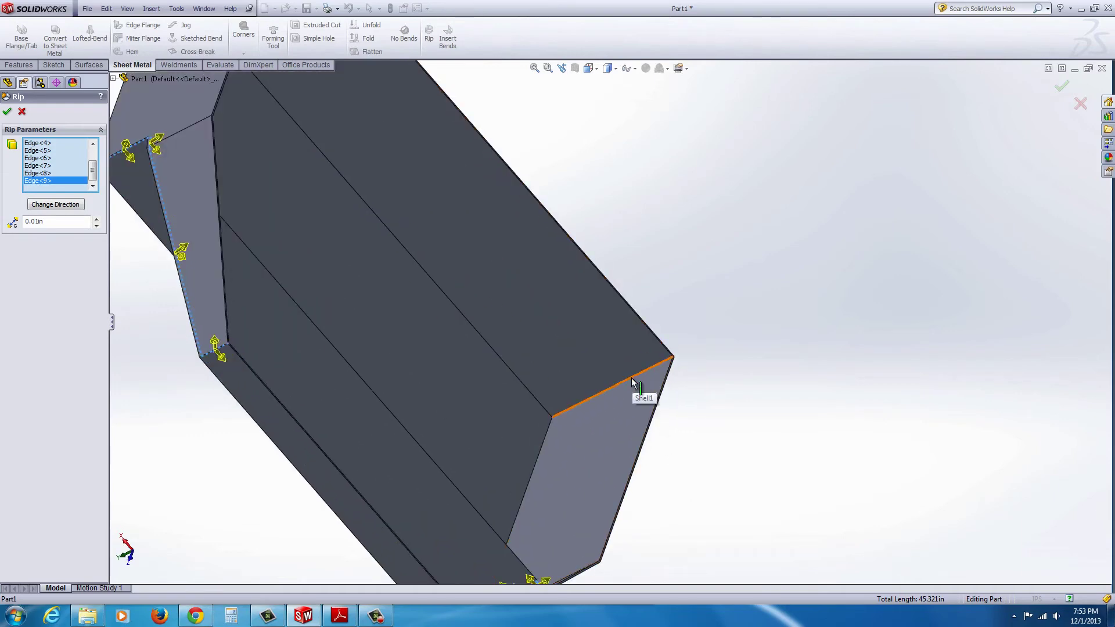
{"action": "left_click", "coordinate": [632, 377]}
{"action": "mouse_move", "coordinate": [631, 376]}
{"action": "middle_mouse_down"}
{"action": "mouse_move", "coordinate": [721, 437]}
{"action": "mouse_move", "coordinate": [697, 434]}
{"action": "middle_mouse_up"}
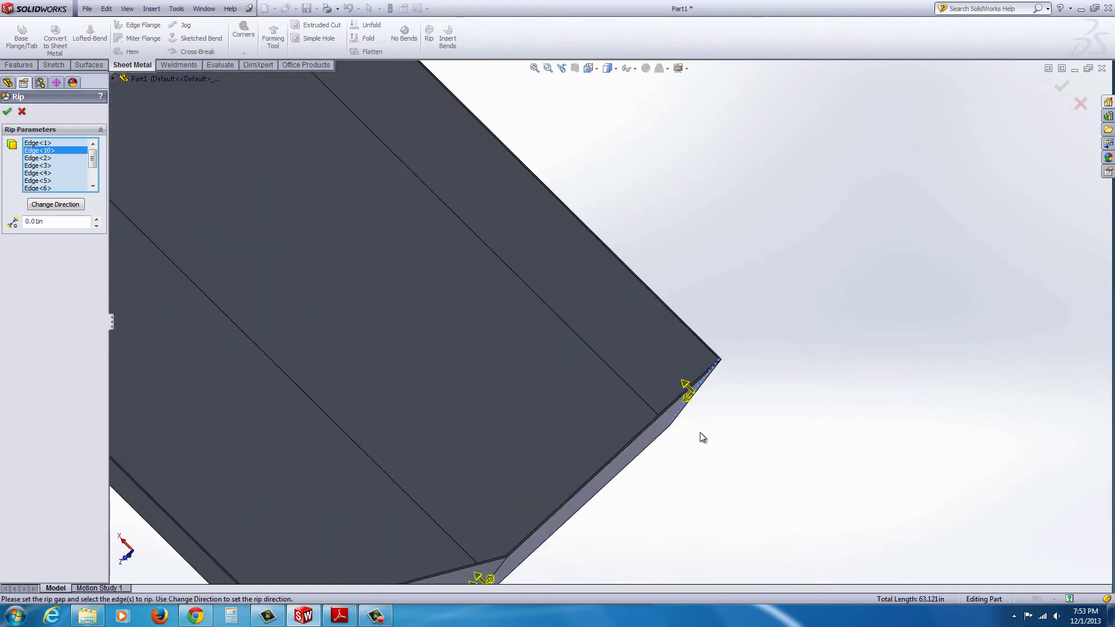
{"action": "key", "text": "space"}
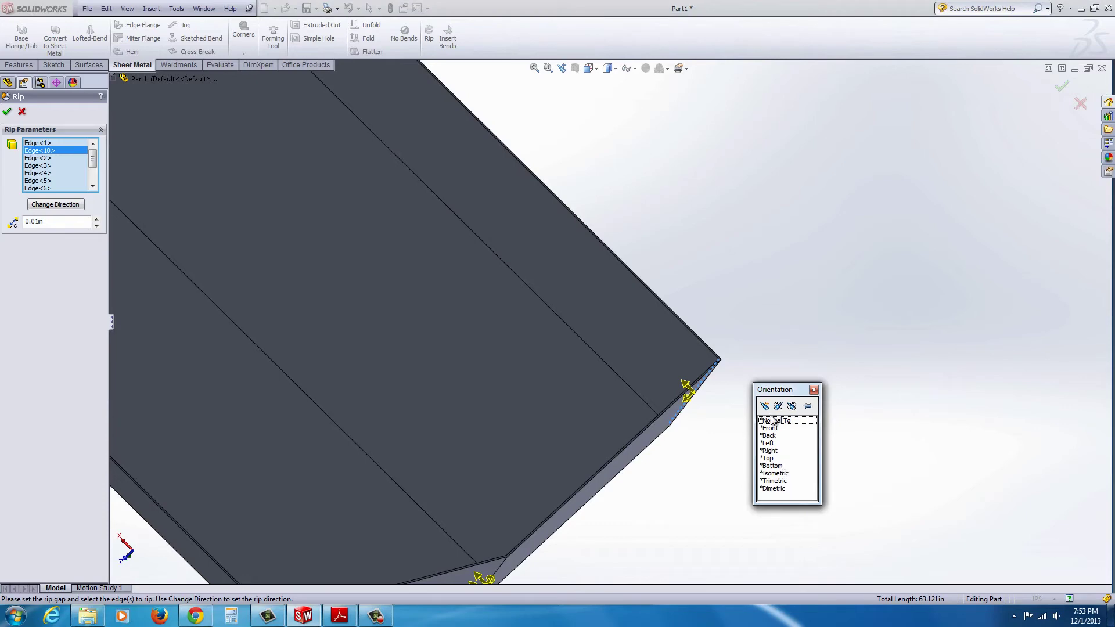
{"action": "left_click", "coordinate": [772, 465]}
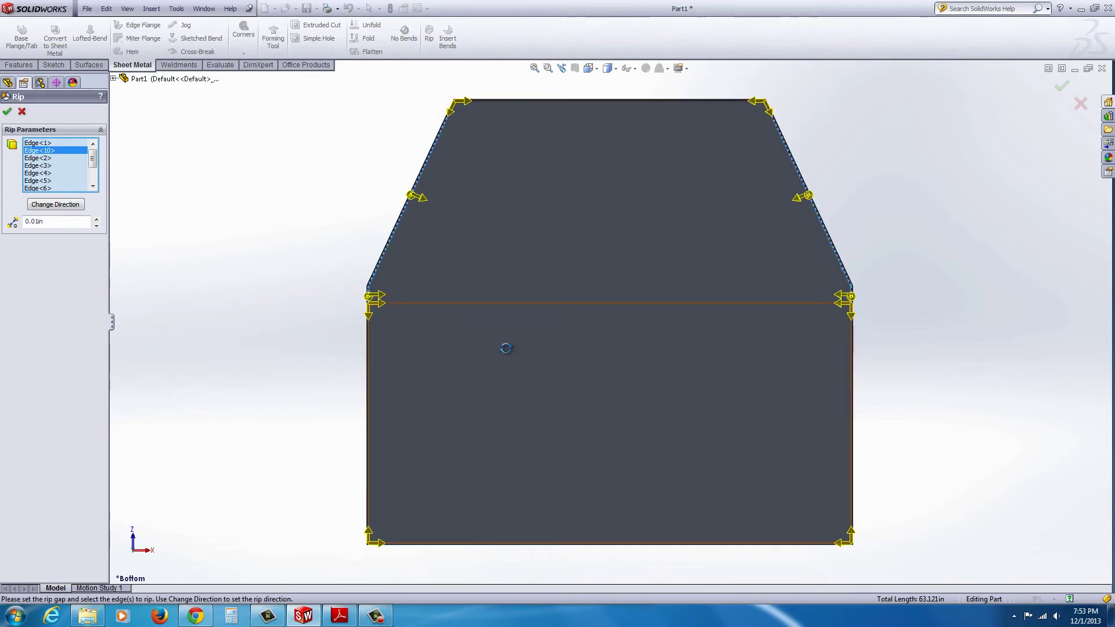
Inspect the ripped edges from several angles and confirm the rip with its 0.01in gap.
{"action": "mouse_move", "coordinate": [505, 346]}
{"action": "middle_mouse_down"}
{"action": "mouse_move", "coordinate": [483, 257]}
{"action": "mouse_move", "coordinate": [508, 177]}
{"action": "middle_mouse_up"}
{"action": "scroll", "coordinate": [439, 411], "scroll_direction": "down", "scroll_amount": 3}
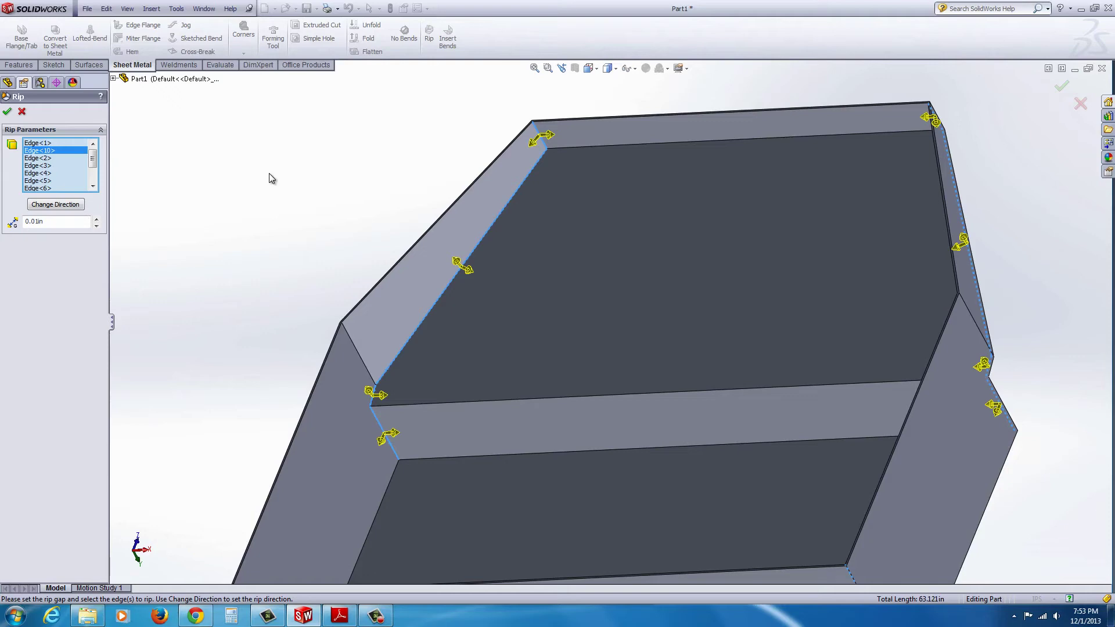
{"action": "middle_click_drag", "start_coordinate": [267, 187], "coordinate": [343, 217]}
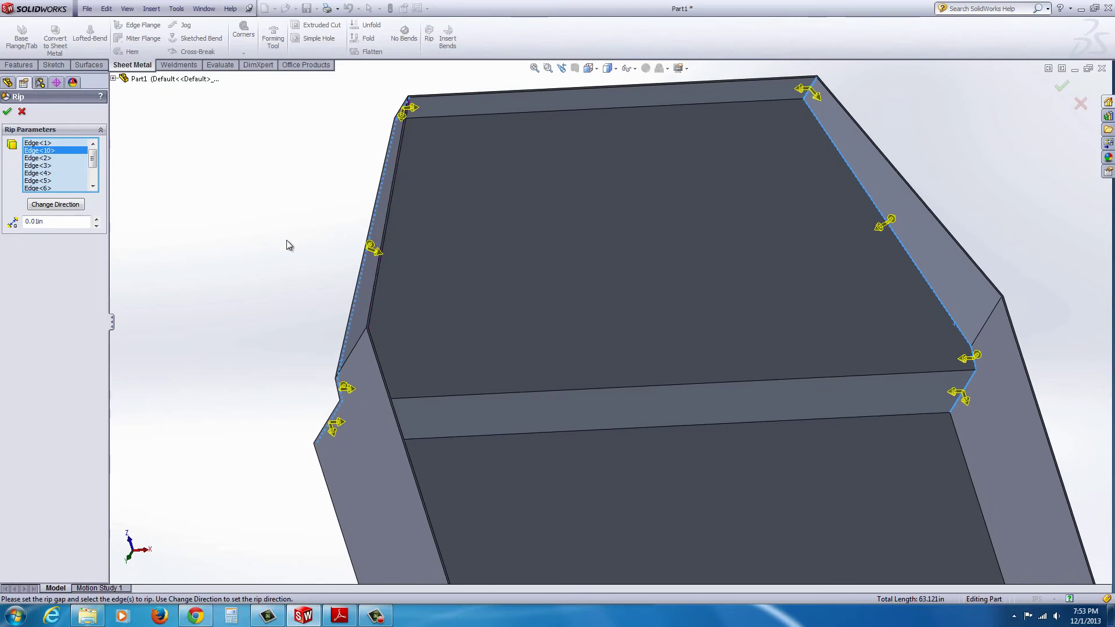
{"action": "key", "text": "f"}
{"action": "mouse_move", "coordinate": [578, 387]}
{"action": "middle_mouse_down"}
{"action": "mouse_move", "coordinate": [494, 527]}
{"action": "mouse_move", "coordinate": [466, 506]}
{"action": "middle_mouse_up"}
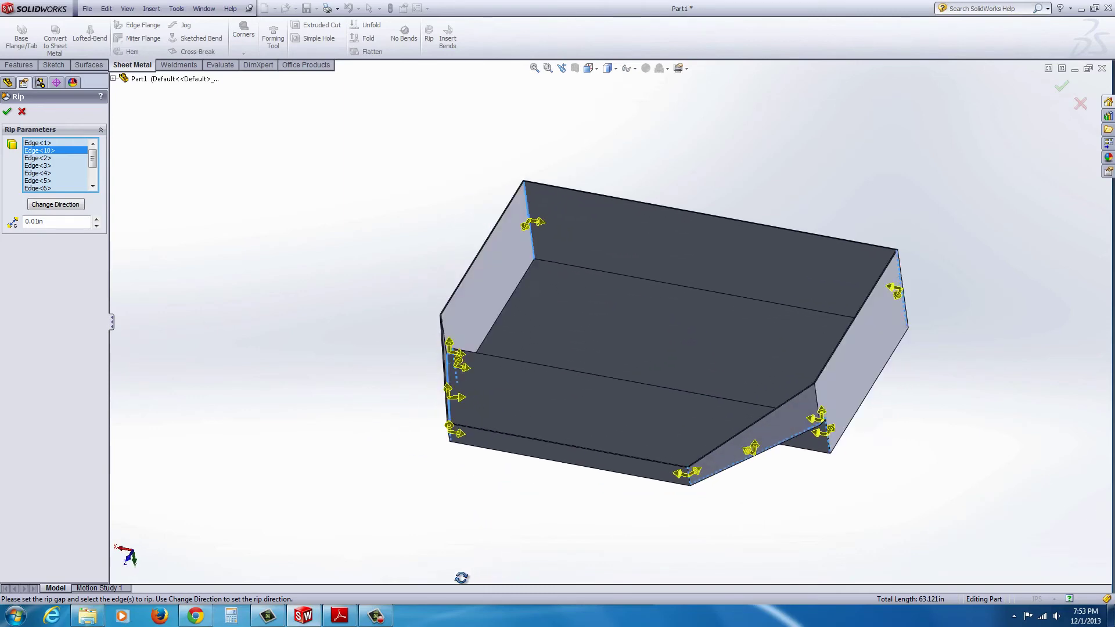
{"action": "scroll", "coordinate": [612, 268], "scroll_direction": "down", "scroll_amount": 3}
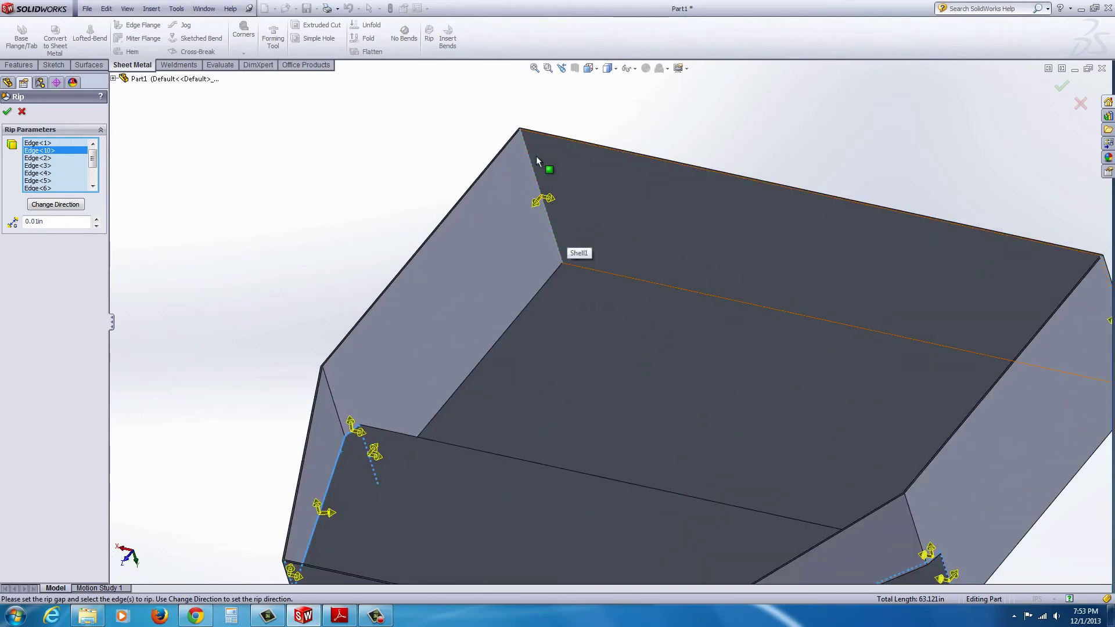
{"action": "mouse_move", "coordinate": [642, 399]}
{"action": "middle_mouse_down"}
{"action": "mouse_move", "coordinate": [722, 433]}
{"action": "mouse_move", "coordinate": [731, 413]}
{"action": "mouse_move", "coordinate": [940, 342]}
{"action": "middle_mouse_up"}
{"action": "scroll", "coordinate": [940, 342], "scroll_direction": "up", "scroll_amount": 2}
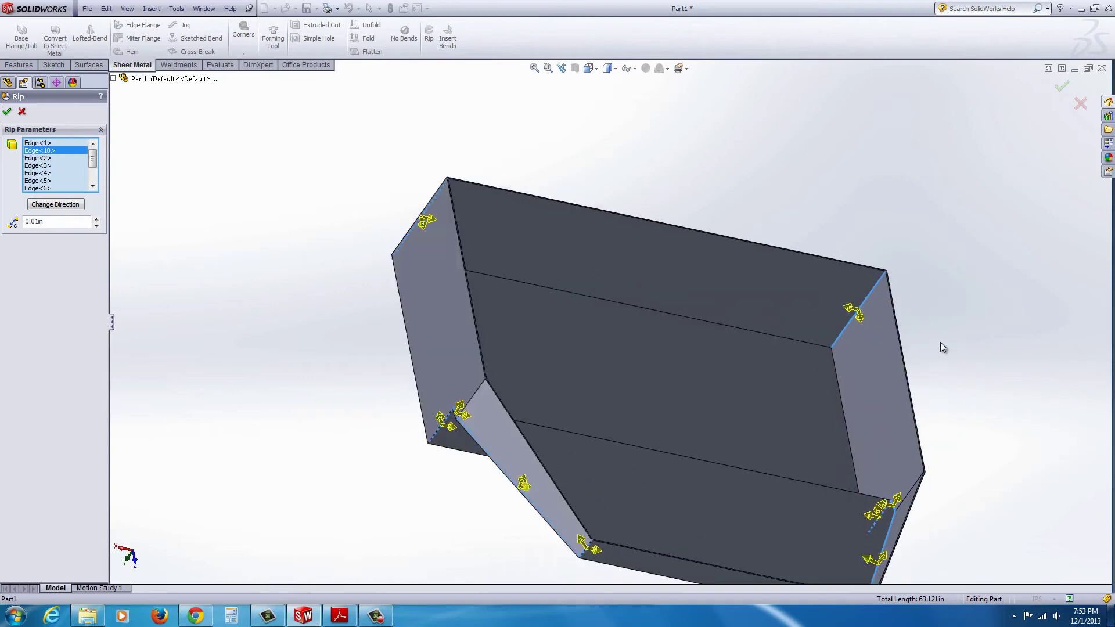
{"action": "scroll", "coordinate": [752, 293], "scroll_direction": "down", "scroll_amount": 4}
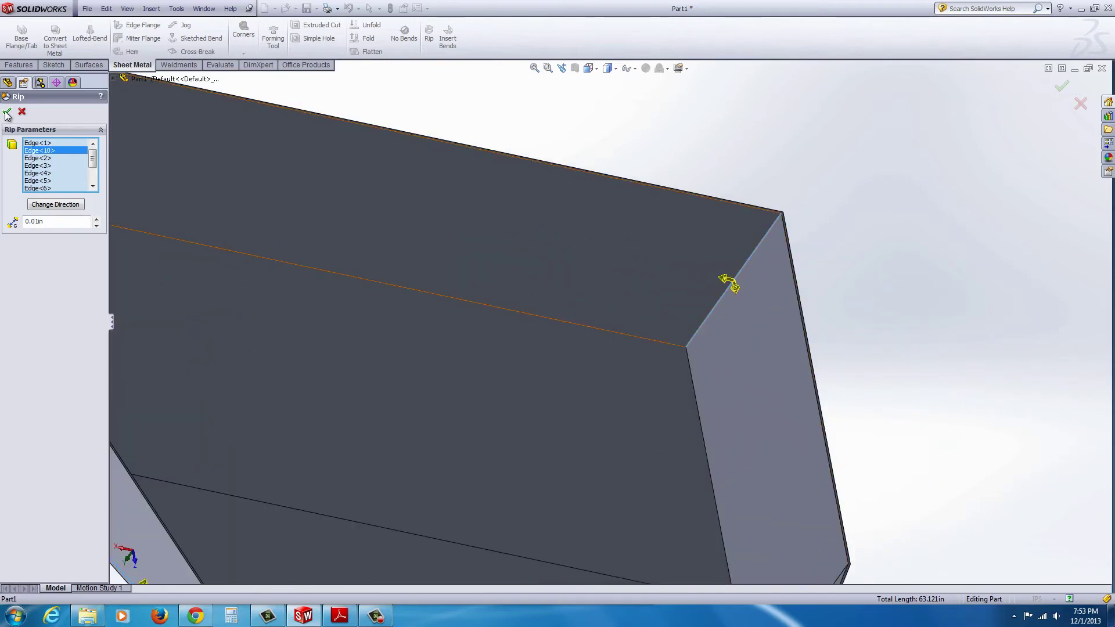
{"action": "key", "text": "Return"}
{"action": "scroll", "coordinate": [245, 341], "scroll_direction": "up", "scroll_amount": 3}
{"action": "mouse_move", "coordinate": [244, 341]}
{"action": "middle_mouse_down"}
{"action": "mouse_move", "coordinate": [447, 424]}
{"action": "mouse_move", "coordinate": [435, 364]}
{"action": "mouse_move", "coordinate": [414, 383]}
{"action": "middle_mouse_up"}
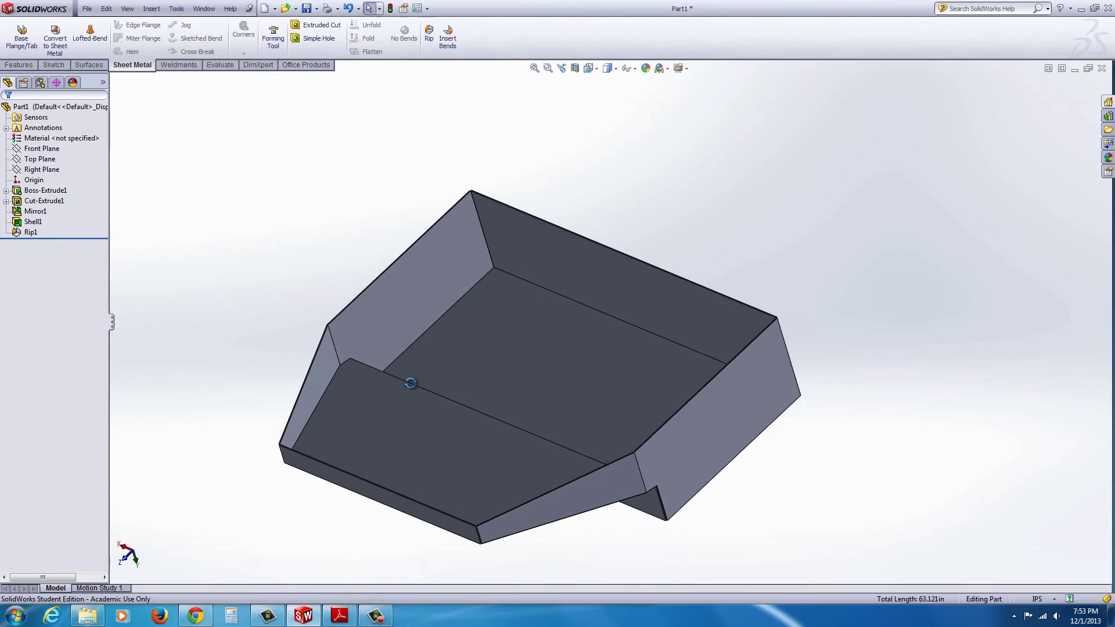
Insert Bends with the tray bottom fixed, K-Factor 0.32 and rectangular relief.
{"action": "left_click", "coordinate": [447, 39]}
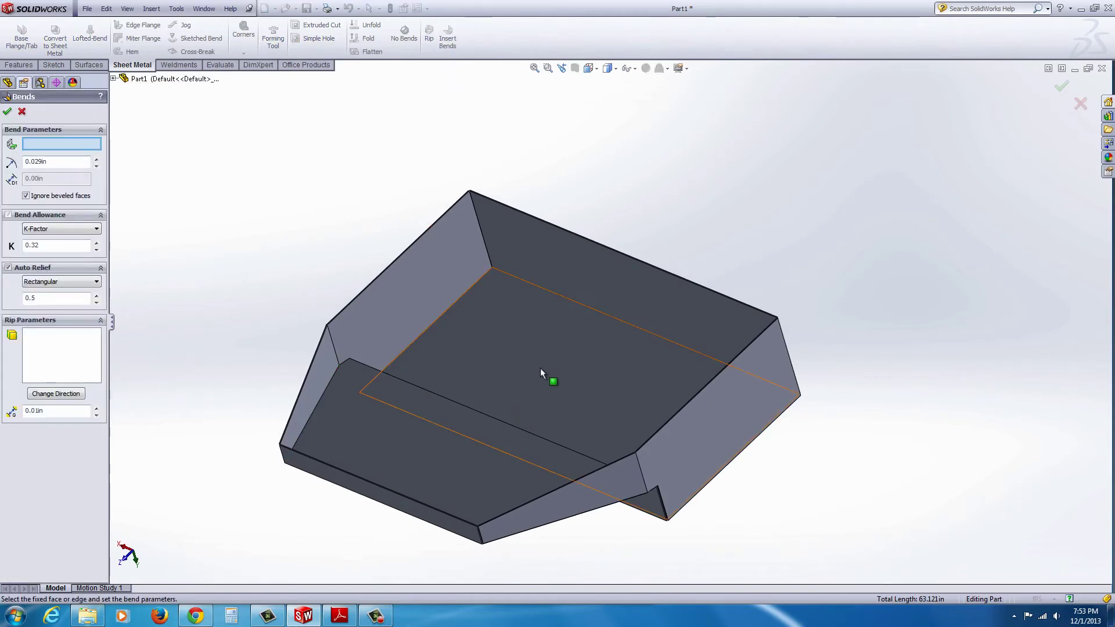
{"action": "left_click", "coordinate": [545, 376]}
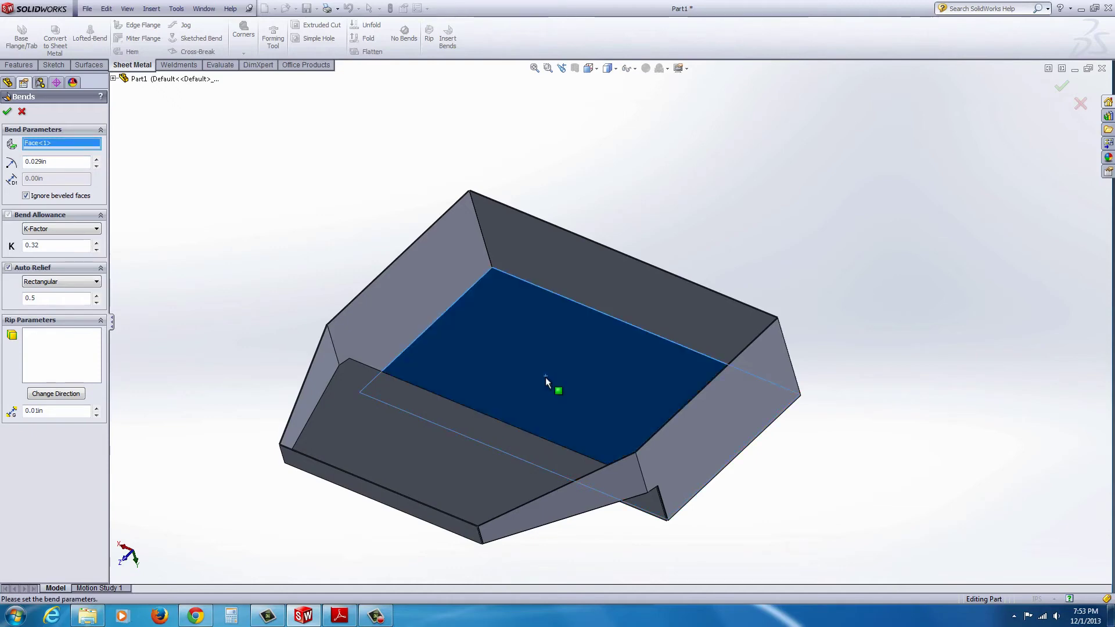
{"action": "left_click", "coordinate": [98, 230]}
{"action": "left_click", "coordinate": [98, 230]}
{"action": "left_click", "coordinate": [99, 286]}
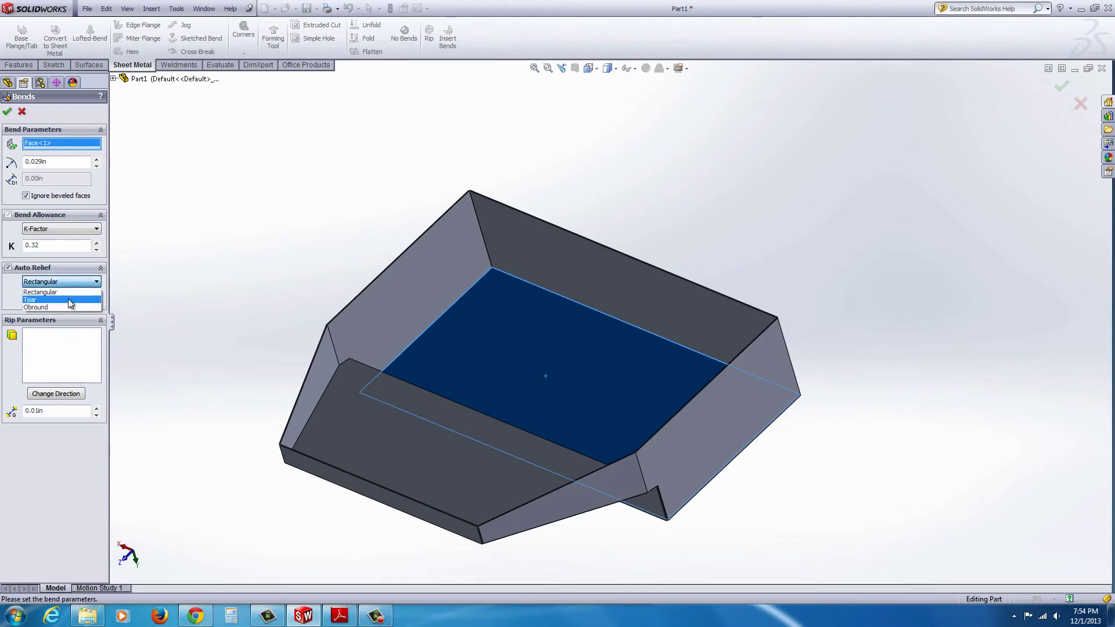
{"action": "left_click", "coordinate": [98, 282]}
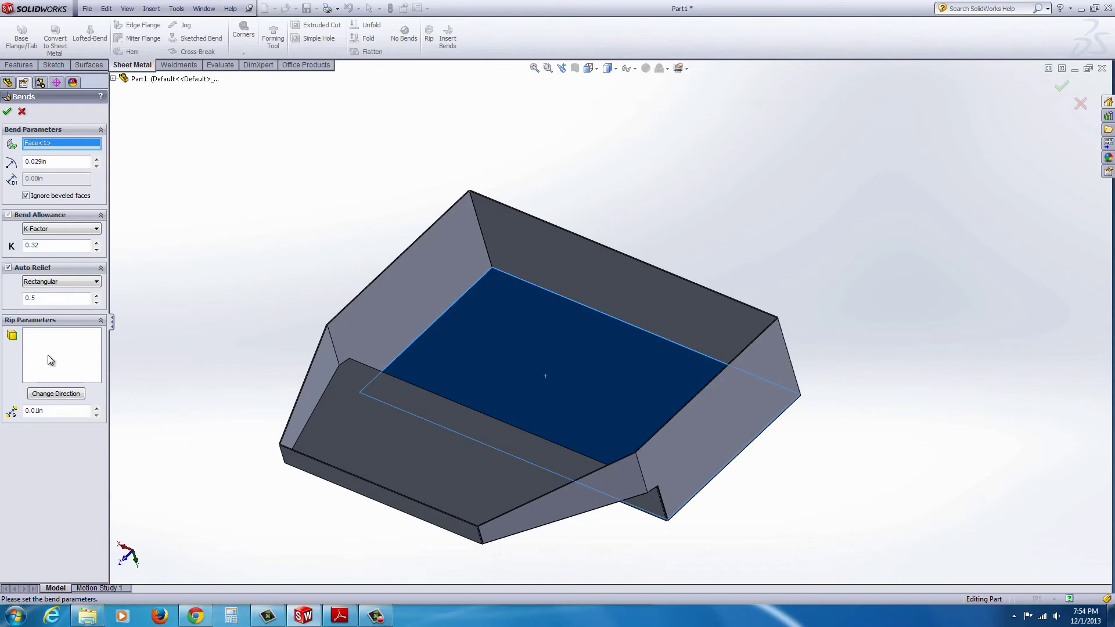
{"action": "left_click", "coordinate": [7, 112]}
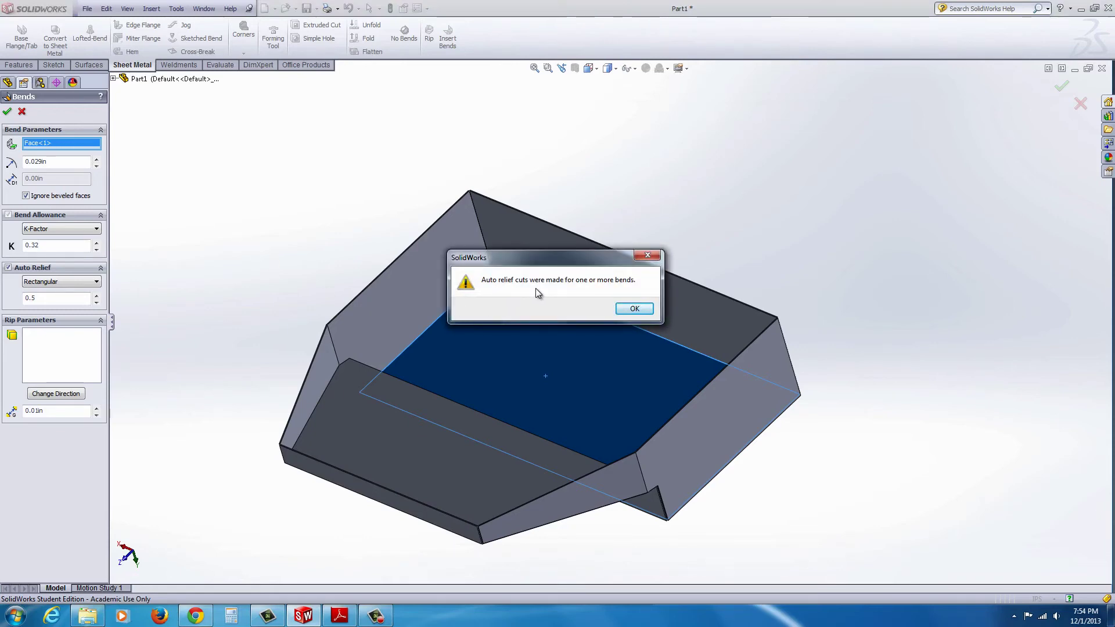
{"action": "left_click", "coordinate": [645, 311]}
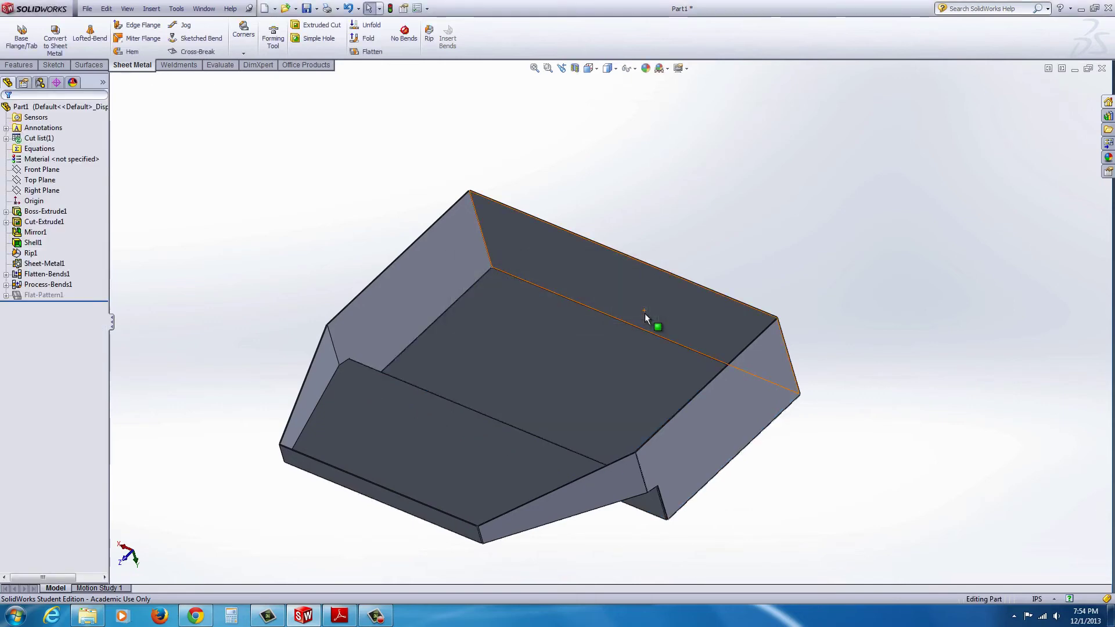
{"action": "middle_click_drag", "start_coordinate": [627, 427], "coordinate": [633, 372]}
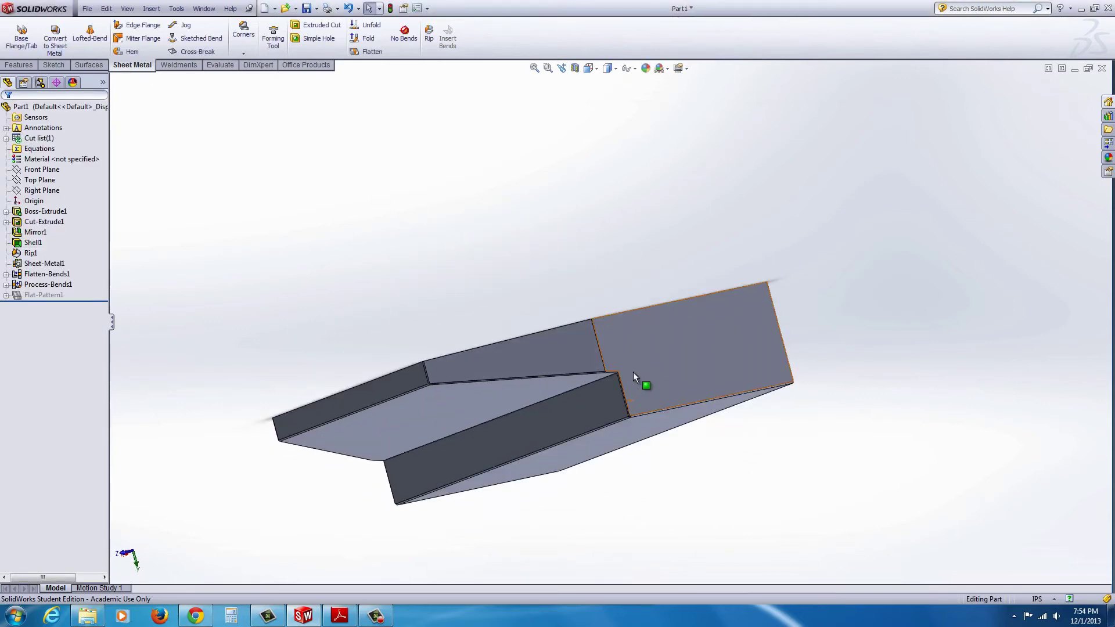
{"action": "scroll", "coordinate": [633, 372], "scroll_direction": "down", "scroll_amount": 5}
{"action": "scroll", "coordinate": [615, 375], "scroll_direction": "down", "scroll_amount": 5}
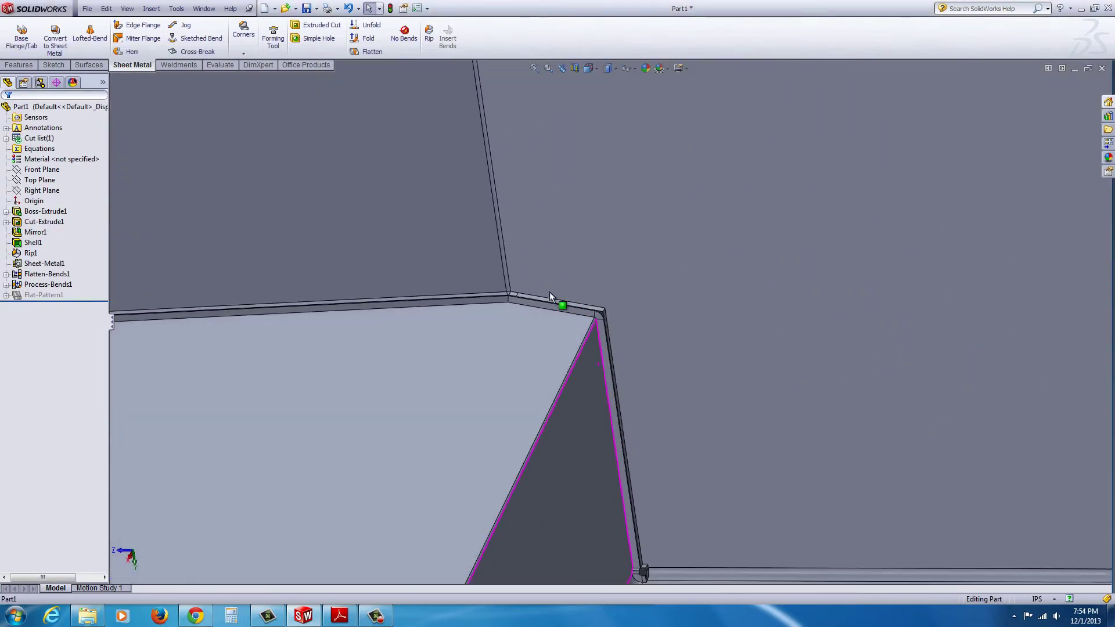
{"action": "mouse_move", "coordinate": [550, 292]}
{"action": "middle_mouse_down"}
{"action": "mouse_move", "coordinate": [655, 389]}
{"action": "mouse_move", "coordinate": [631, 412]}
{"action": "mouse_move", "coordinate": [614, 191]}
{"action": "middle_mouse_up"}
{"action": "scroll", "coordinate": [583, 421], "scroll_direction": "up", "scroll_amount": 5}
{"action": "scroll", "coordinate": [582, 449], "scroll_direction": "up", "scroll_amount": 5}
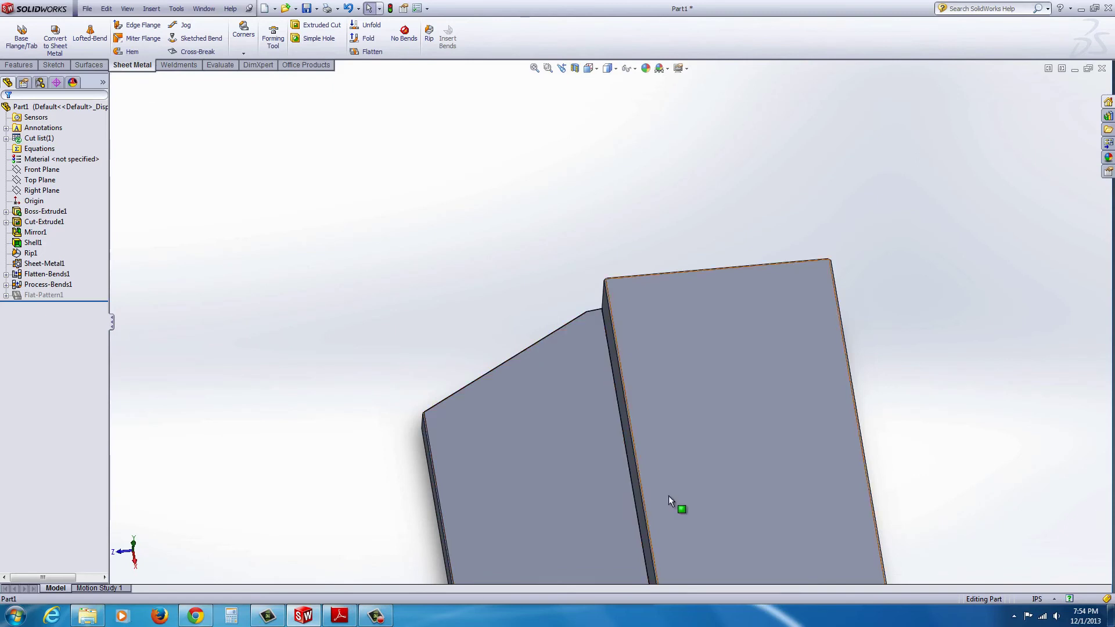
{"action": "middle_click_drag", "start_coordinate": [667, 495], "coordinate": [725, 382]}
{"action": "scroll", "coordinate": [750, 445], "scroll_direction": "up", "scroll_amount": 3}
{"action": "scroll", "coordinate": [693, 416], "scroll_direction": "down", "scroll_amount": 2}
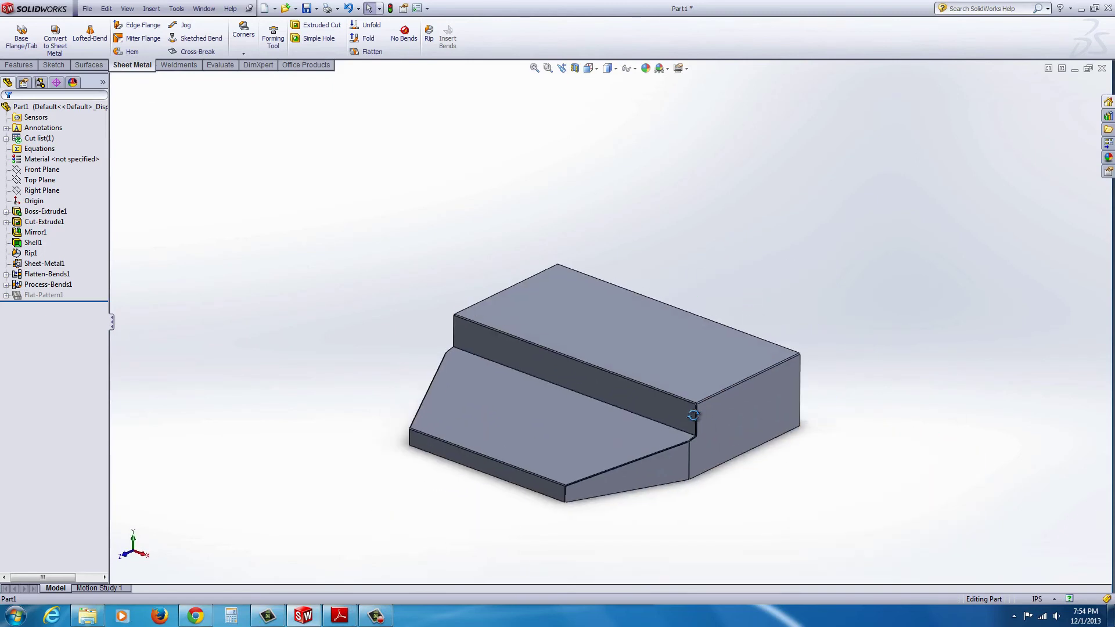
{"action": "middle_click_drag", "start_coordinate": [693, 416], "coordinate": [688, 429]}
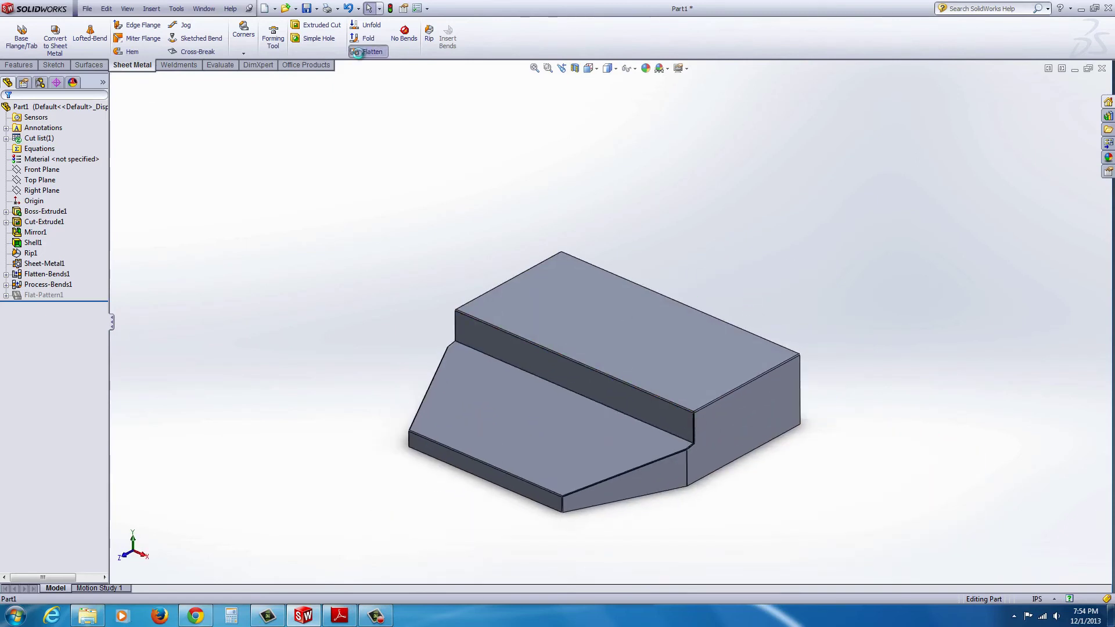
{"action": "mouse_move", "coordinate": [486, 323]}
{"action": "middle_mouse_down"}
{"action": "mouse_move", "coordinate": [498, 390]}
{"action": "mouse_move", "coordinate": [487, 357]}
{"action": "middle_mouse_up"}
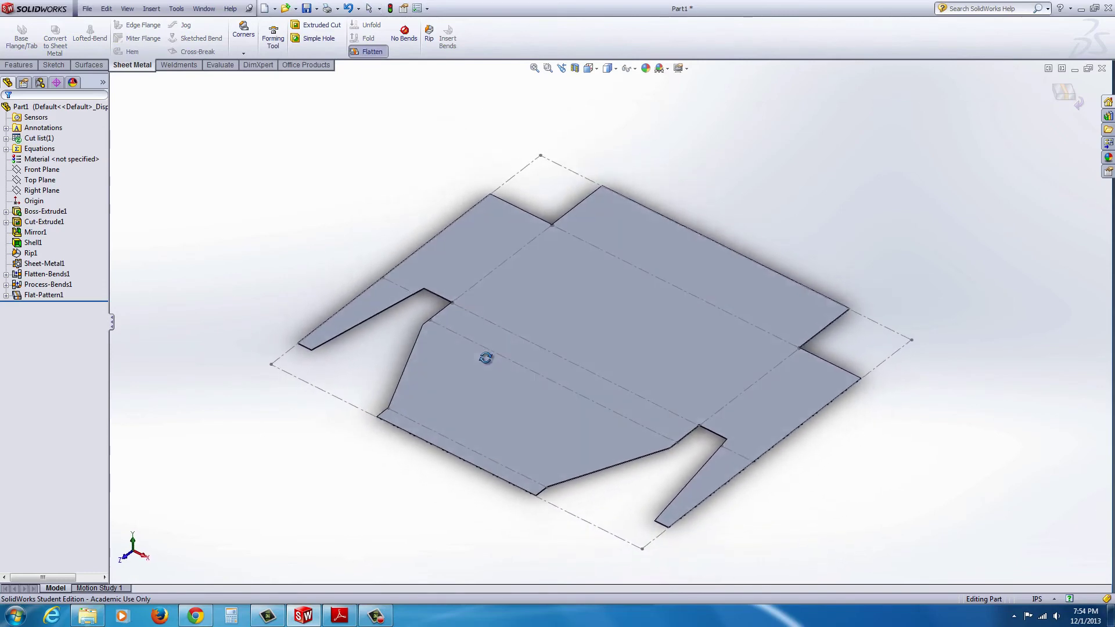
{"action": "left_click", "coordinate": [372, 52]}
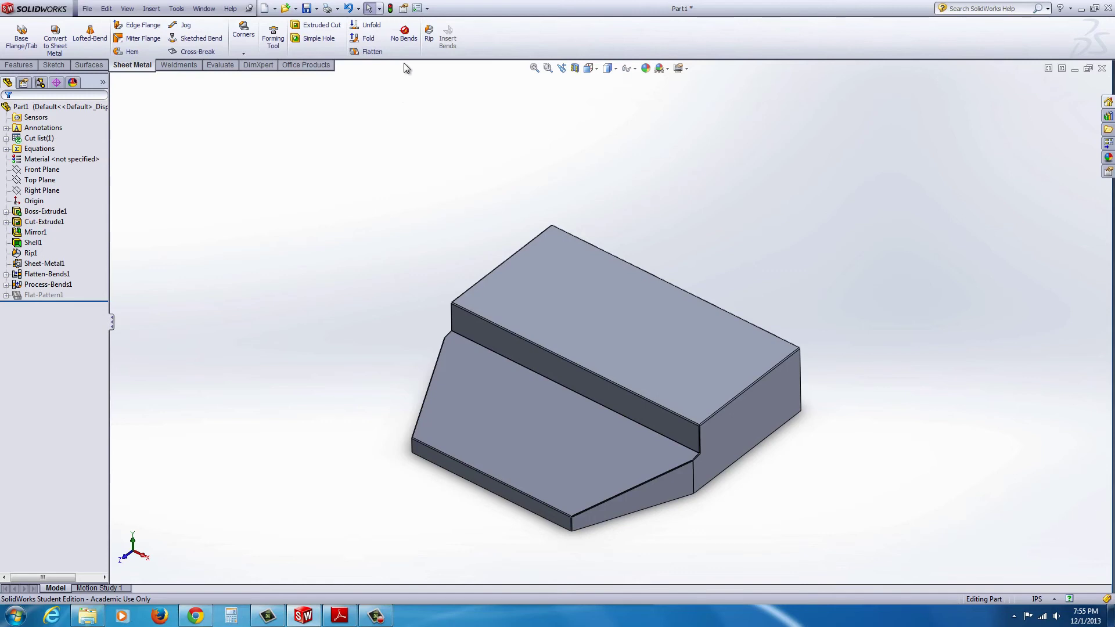
Start a sketch on the hood's top face and draw a corner rectangle.
{"action": "left_click", "coordinate": [626, 324]}
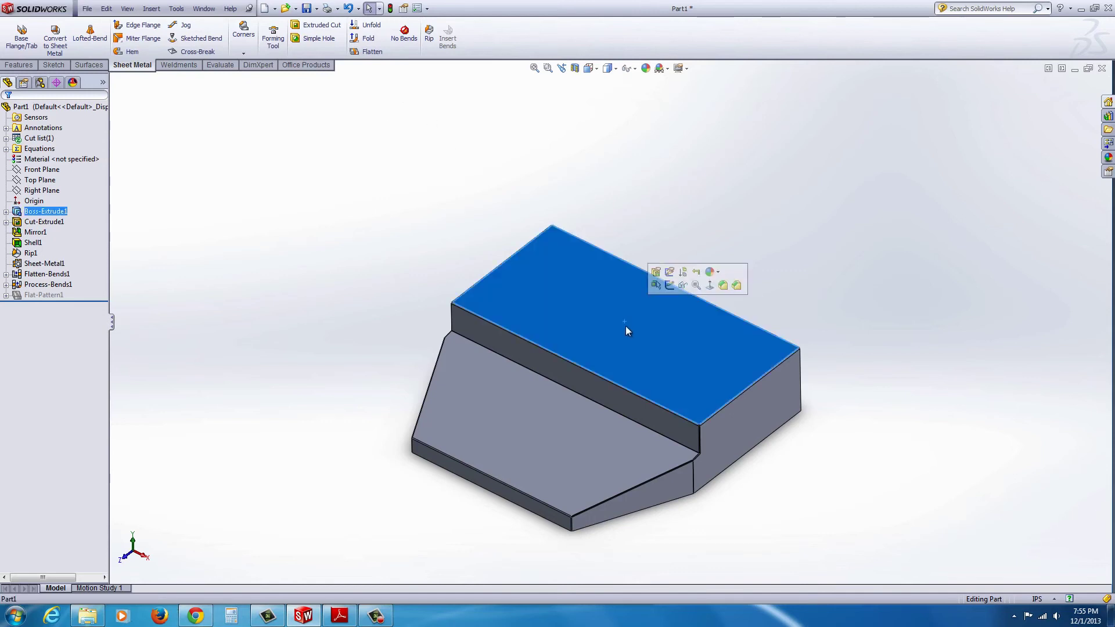
{"action": "left_click", "coordinate": [653, 287]}
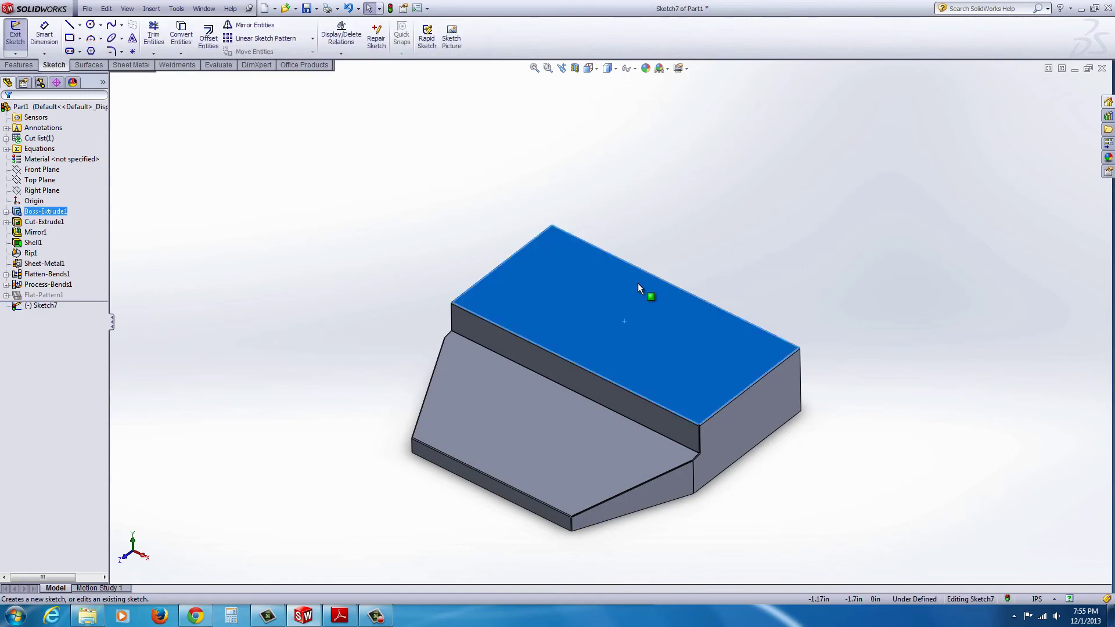
{"action": "left_click", "coordinate": [70, 38]}
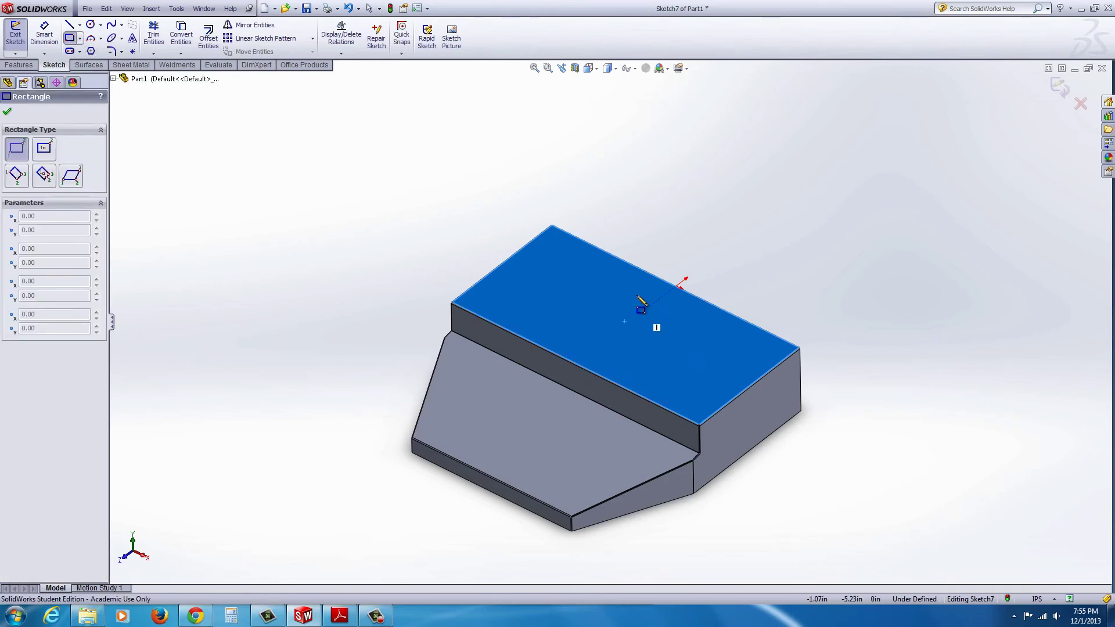
{"action": "left_click_drag", "start_coordinate": [626, 301], "coordinate": [607, 289]}
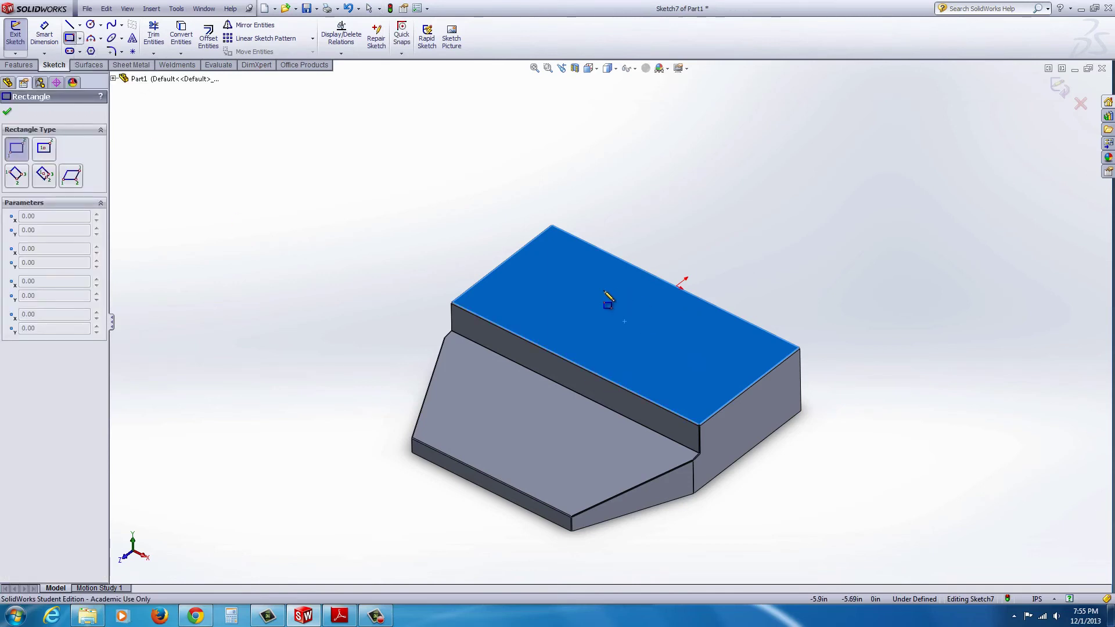
{"action": "left_click", "coordinate": [653, 358]}
Dimension the rectangle 7.00 wide and 12.00 long.
{"action": "left_click", "coordinate": [44, 34]}
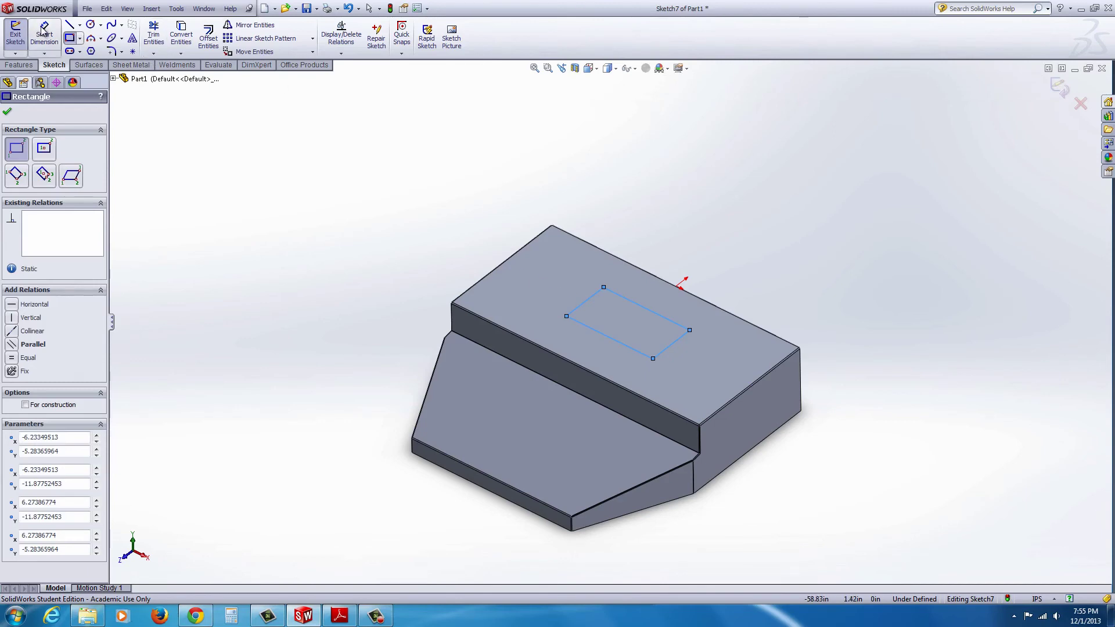
{"action": "left_click", "coordinate": [588, 305]}
{"action": "left_click", "coordinate": [547, 282]}
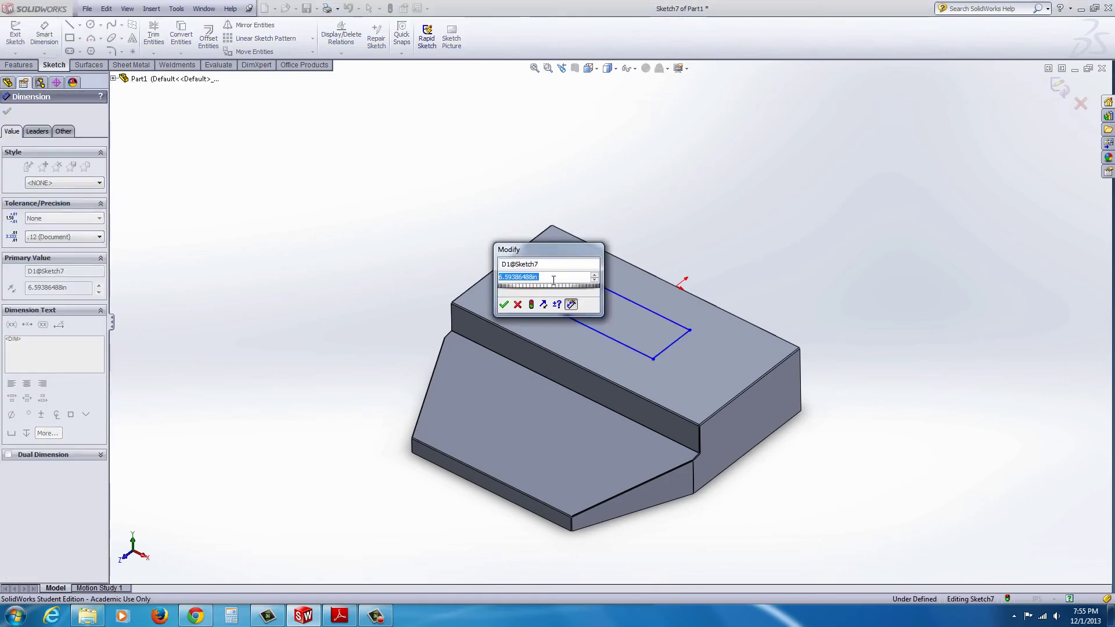
{"action": "key", "text": "Return"}
{"action": "left_click", "coordinate": [642, 306]}
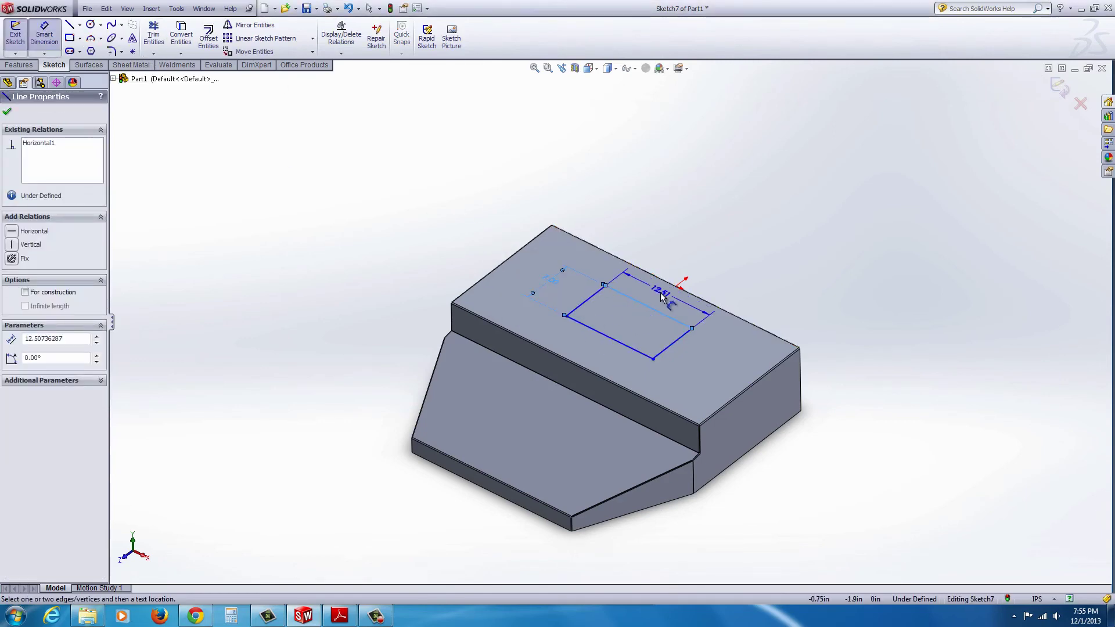
{"action": "type", "text": "12.00in"}
{"action": "key", "text": "Return"}
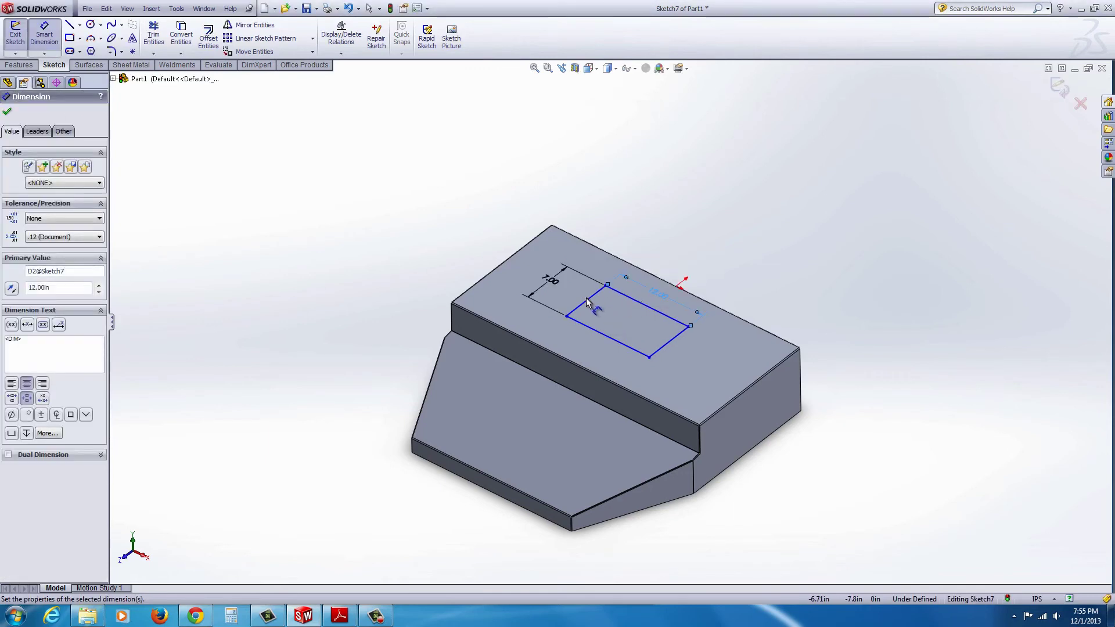
Draw construction centerlines along the top face diagonal and the rectangle's diagonal.
{"action": "left_click", "coordinate": [80, 26]}
{"action": "left_click", "coordinate": [87, 52]}
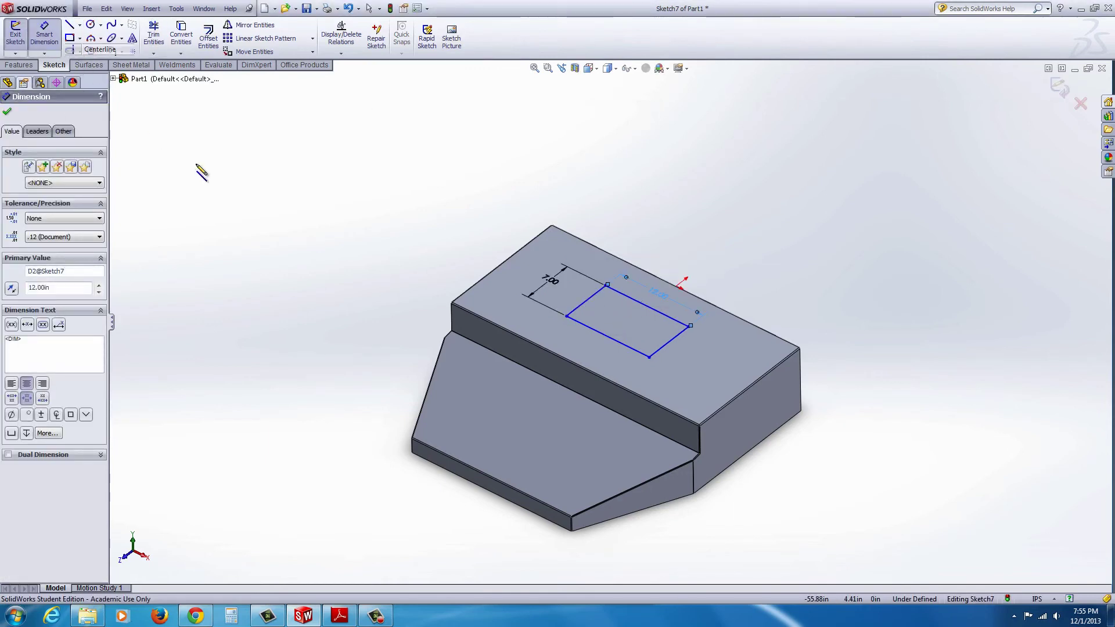
{"action": "left_click", "coordinate": [551, 227]}
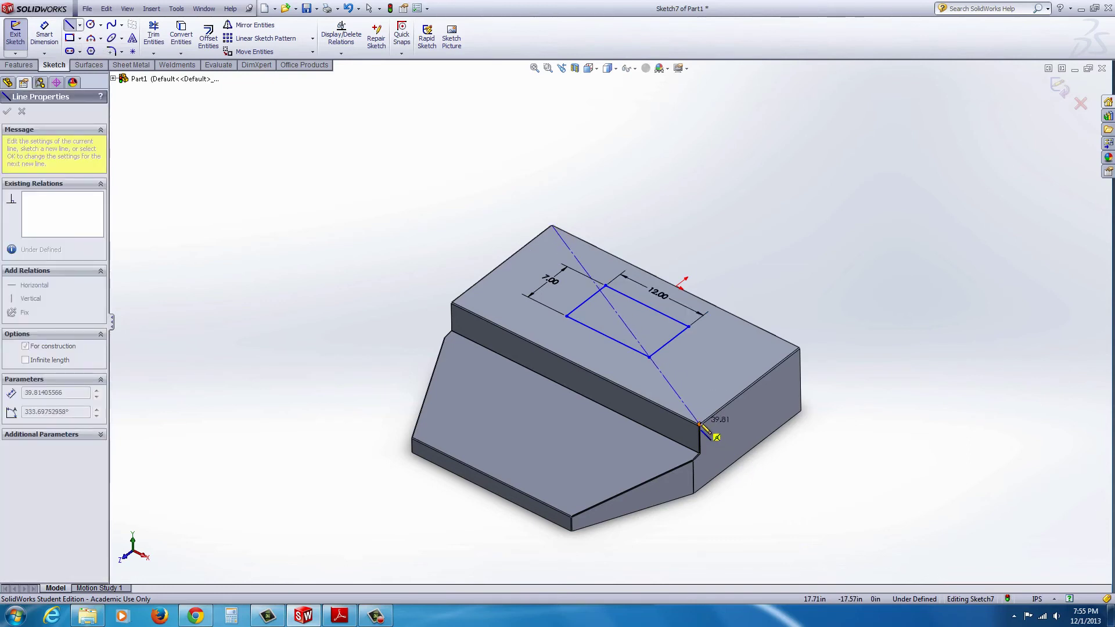
{"action": "left_click", "coordinate": [700, 425]}
{"action": "key", "text": "Escape"}
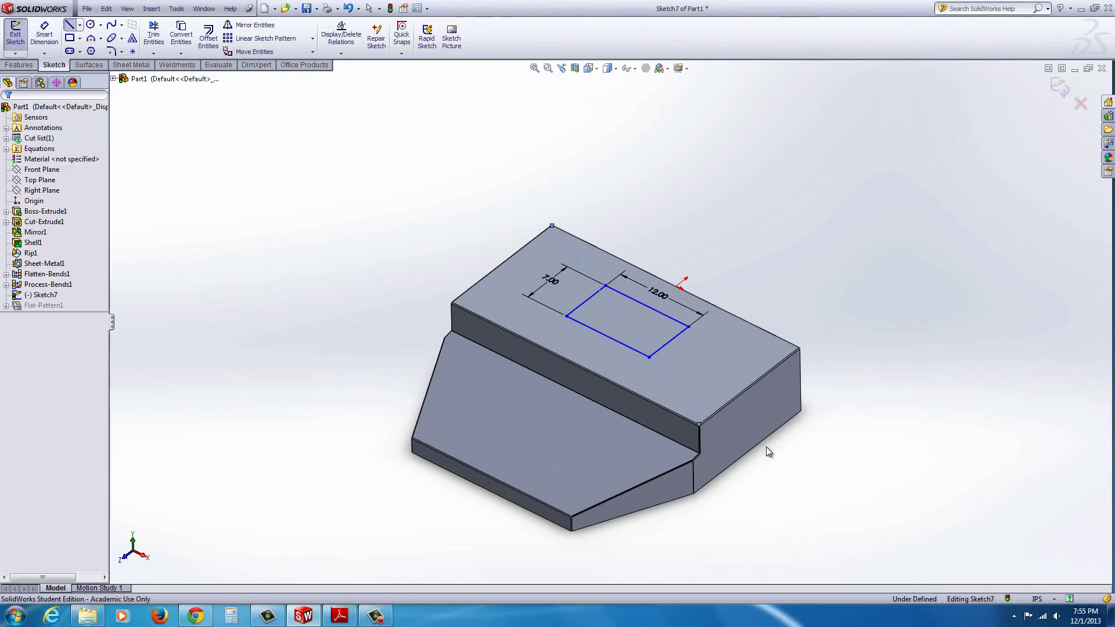
{"action": "left_click", "coordinate": [71, 26]}
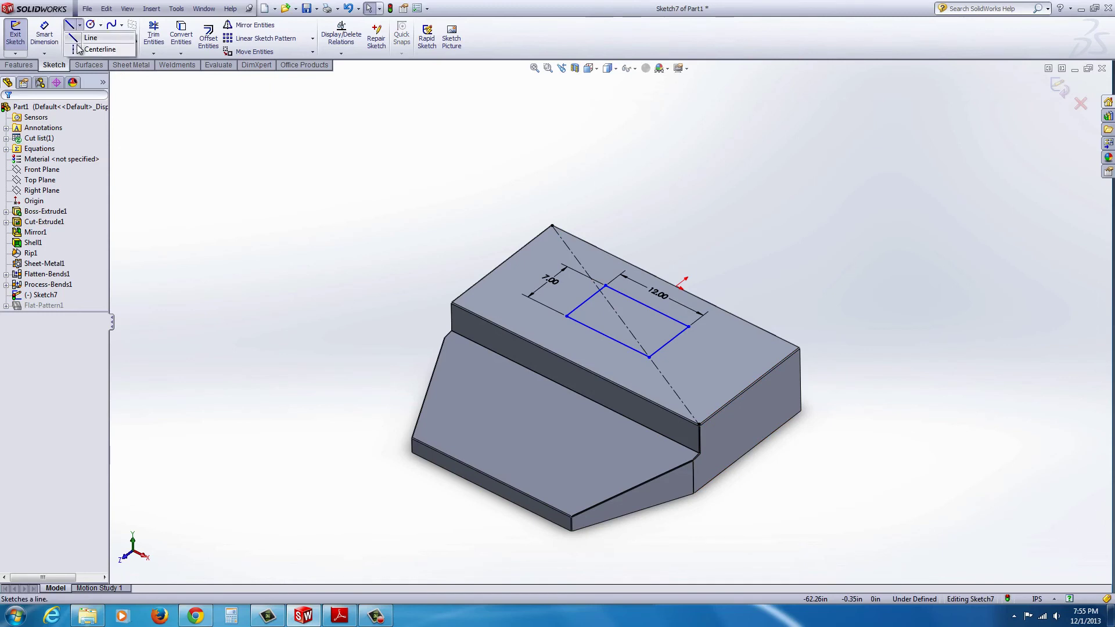
{"action": "left_click", "coordinate": [690, 328]}
{"action": "left_click", "coordinate": [566, 315]}
{"action": "key", "text": "Escape"}
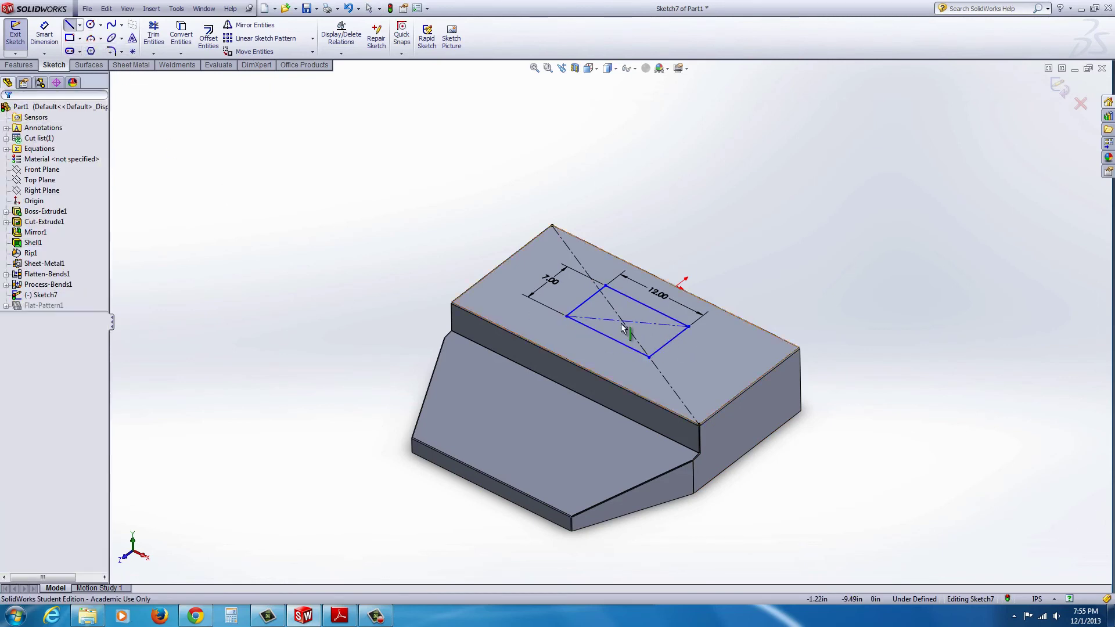
Select the two diagonal centerlines and view their options, leaving them unchanged.
{"action": "left_click", "coordinate": [627, 329]}
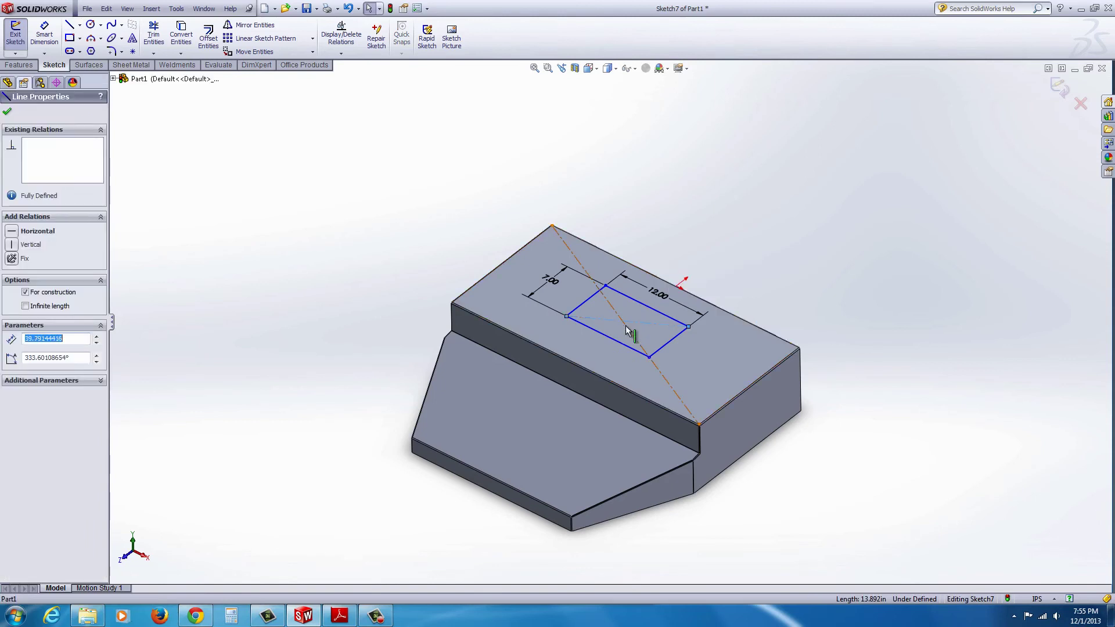
{"action": "left_click", "coordinate": [627, 331], "text": "ctrl"}
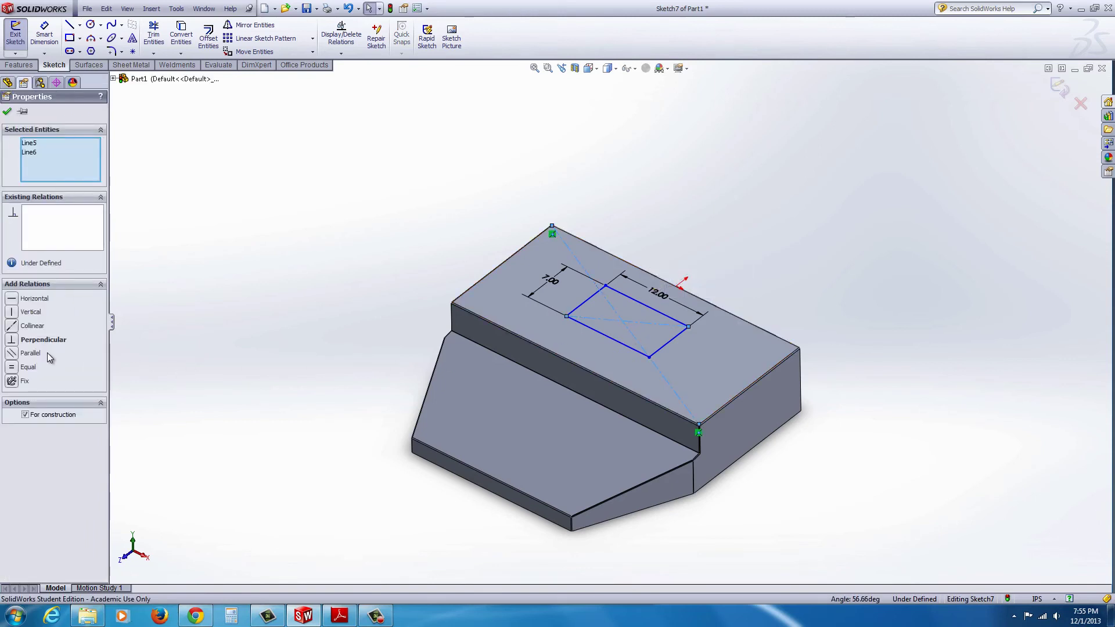
{"action": "left_click", "coordinate": [229, 363]}
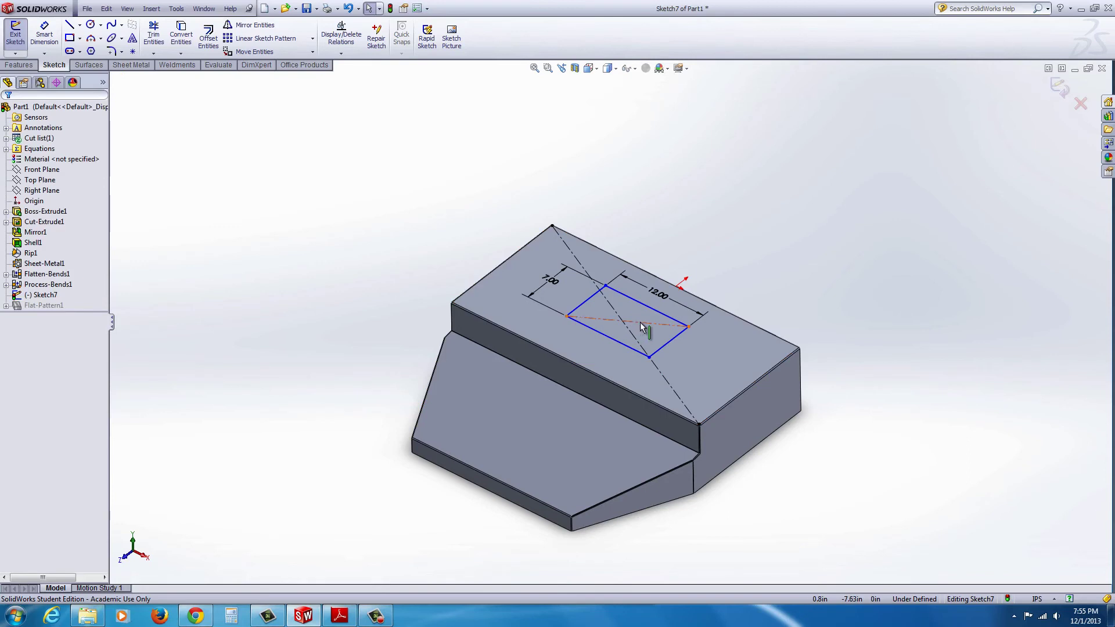
{"action": "right_click", "coordinate": [641, 328]}
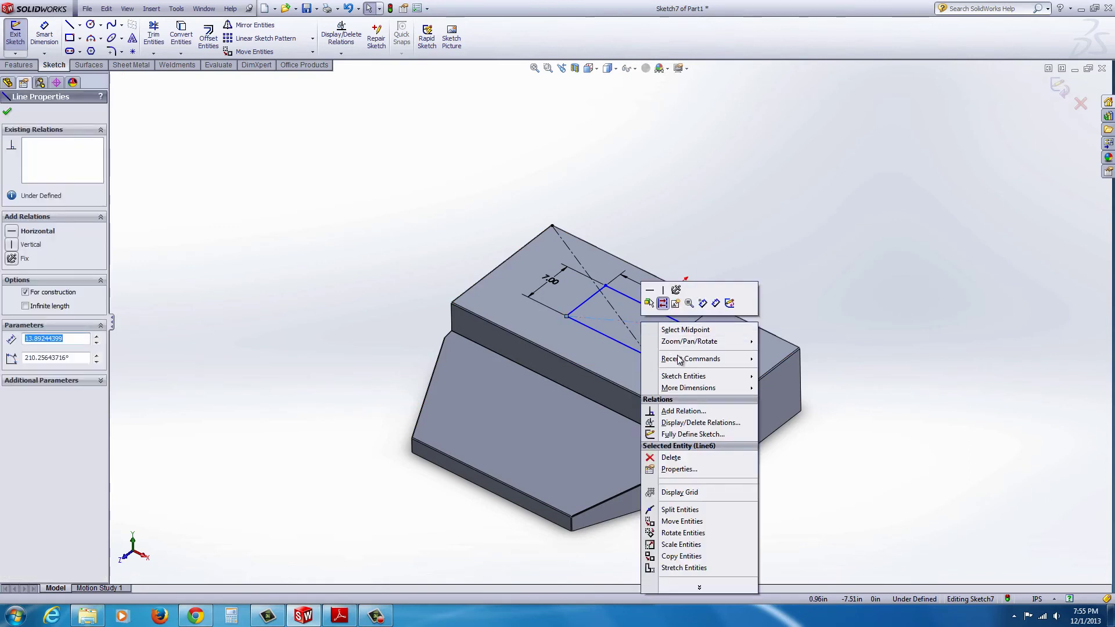
{"action": "left_click", "coordinate": [361, 170]}
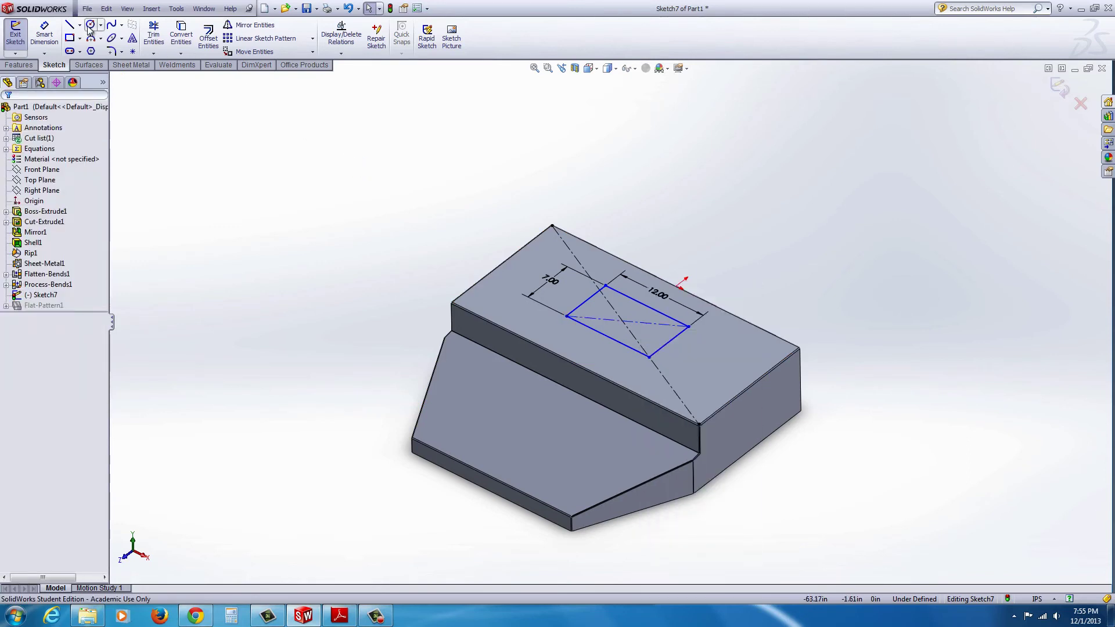
Place a point at the rectangle's centre and make it coincident with the face diagonal.
{"action": "left_click", "coordinate": [133, 53]}
{"action": "left_click", "coordinate": [627, 322]}
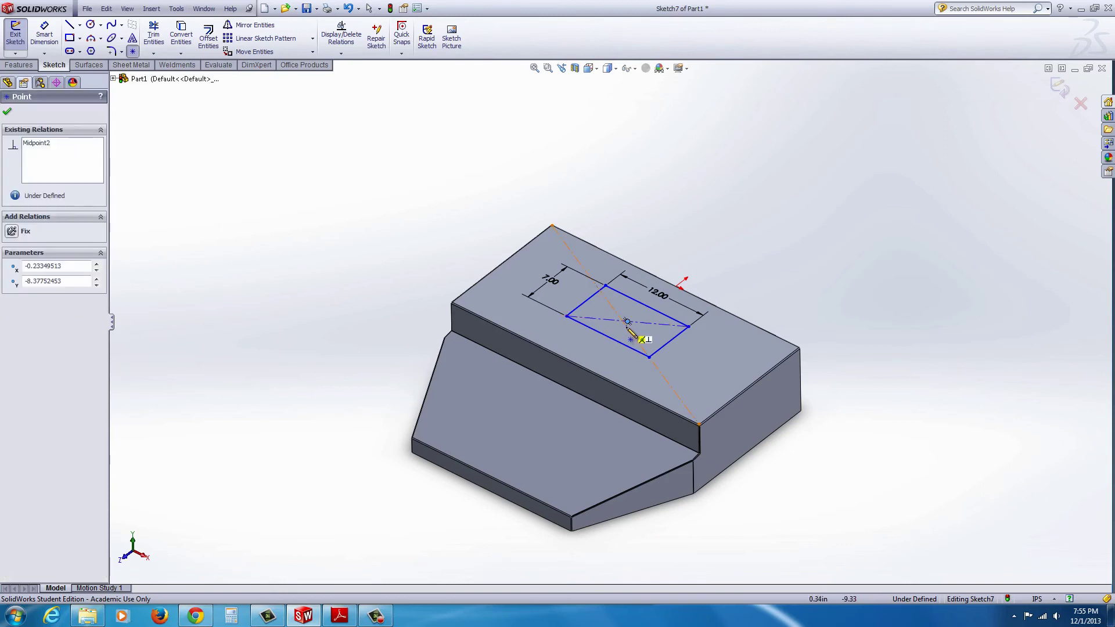
{"action": "key", "text": "Escape"}
{"action": "scroll", "coordinate": [620, 319], "scroll_direction": "down", "scroll_amount": 3}
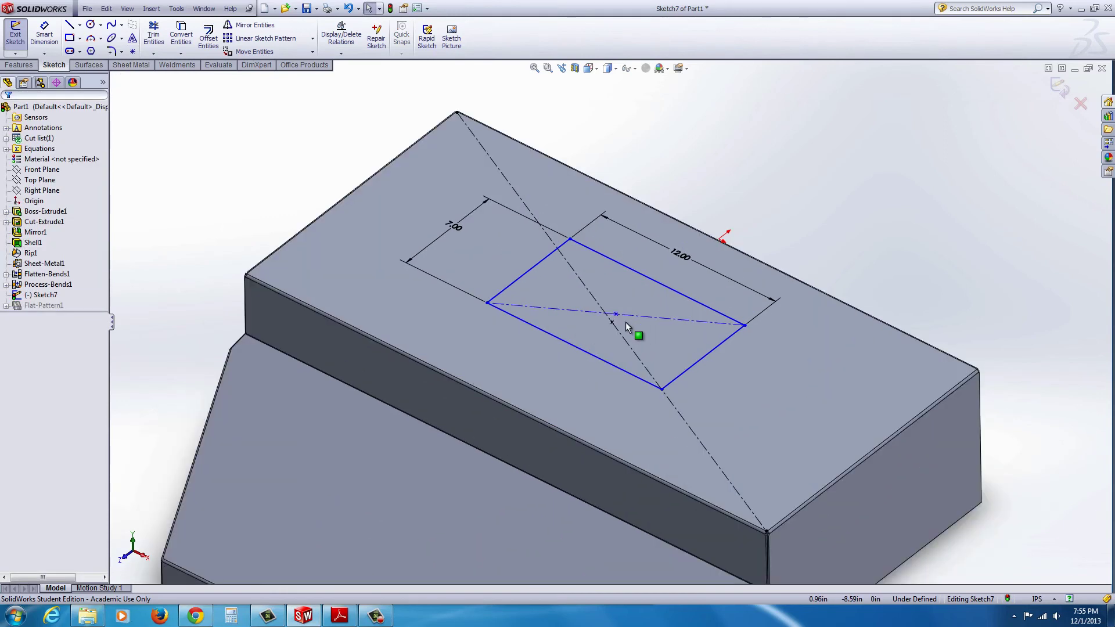
{"action": "left_click_drag", "start_coordinate": [616, 316], "coordinate": [609, 318]}
{"action": "left_click", "coordinate": [857, 291]}
{"action": "scroll", "coordinate": [807, 388], "scroll_direction": "up", "scroll_amount": 3}
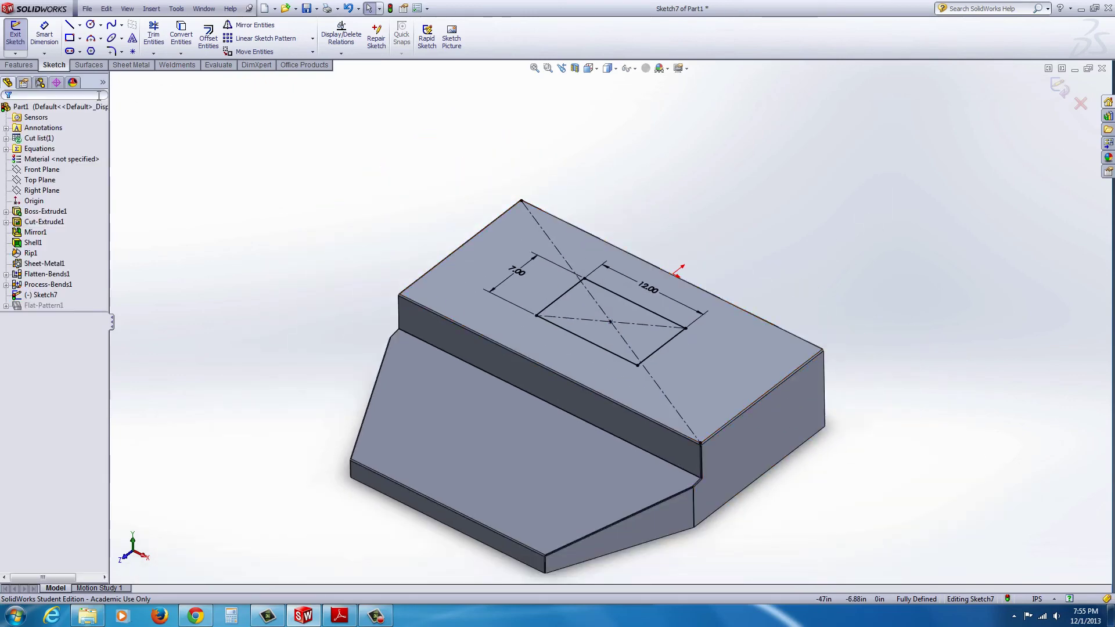
{"action": "left_click", "coordinate": [18, 65]}
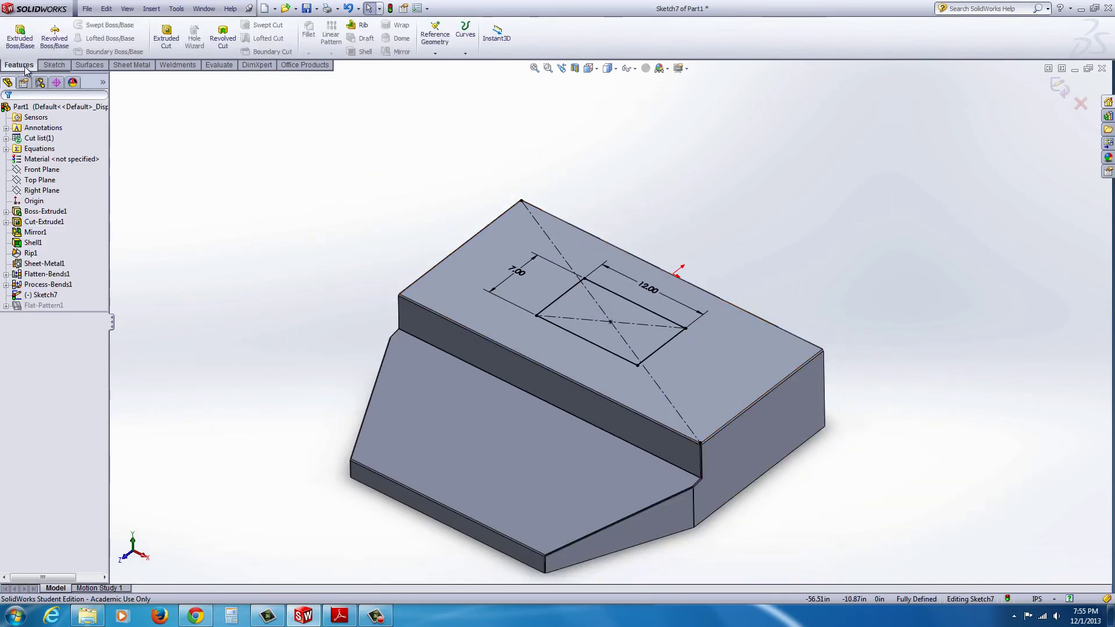
Extrude-cut Sketch7's rectangle through the top face, linked to sheet thickness.
{"action": "left_click", "coordinate": [166, 38]}
{"action": "left_click", "coordinate": [43, 236]}
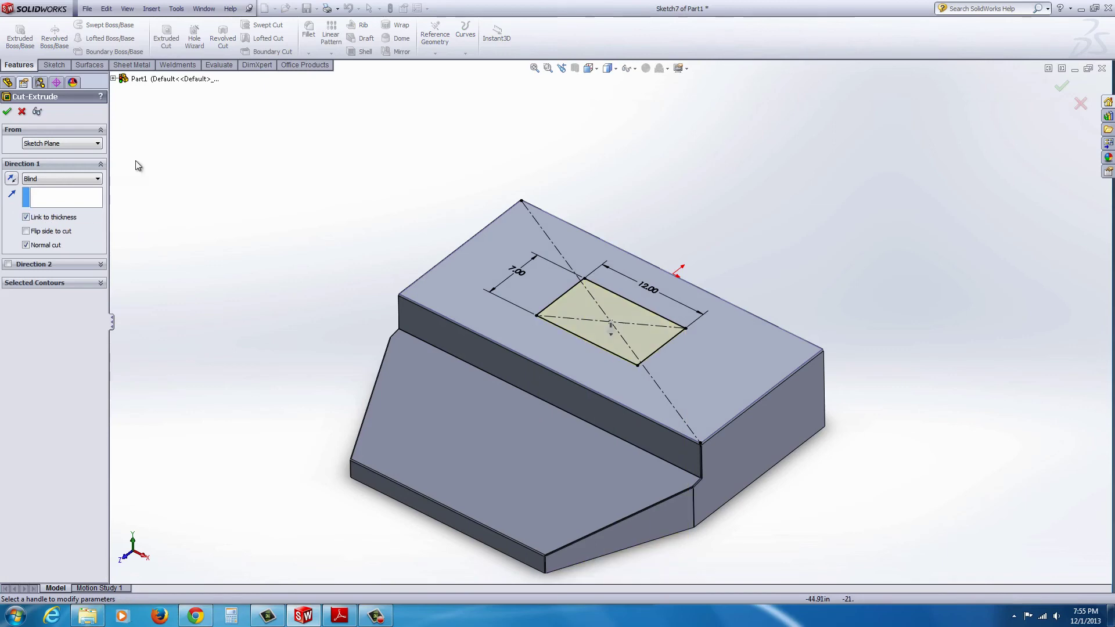
{"action": "right_click", "coordinate": [209, 183]}
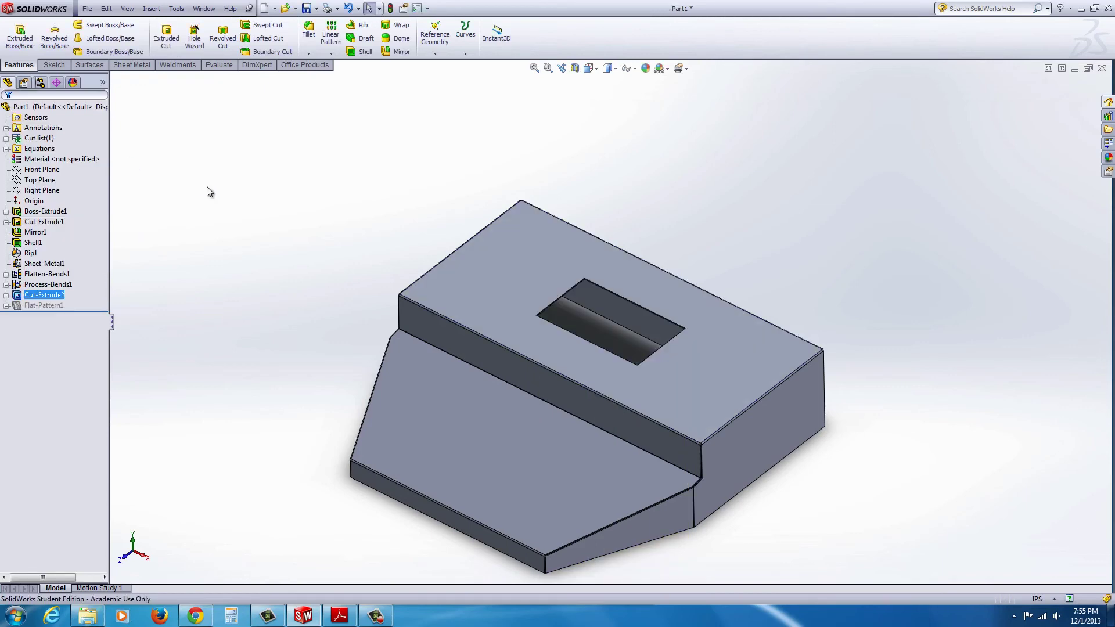
{"action": "mouse_move", "coordinate": [321, 300]}
{"action": "middle_mouse_down"}
{"action": "mouse_move", "coordinate": [345, 402]}
{"action": "mouse_move", "coordinate": [393, 267]}
{"action": "middle_mouse_up"}
{"action": "left_click", "coordinate": [539, 379]}
Start a sketch on the front face and draw a thin slot rectangle.
{"action": "left_click", "coordinate": [585, 340]}
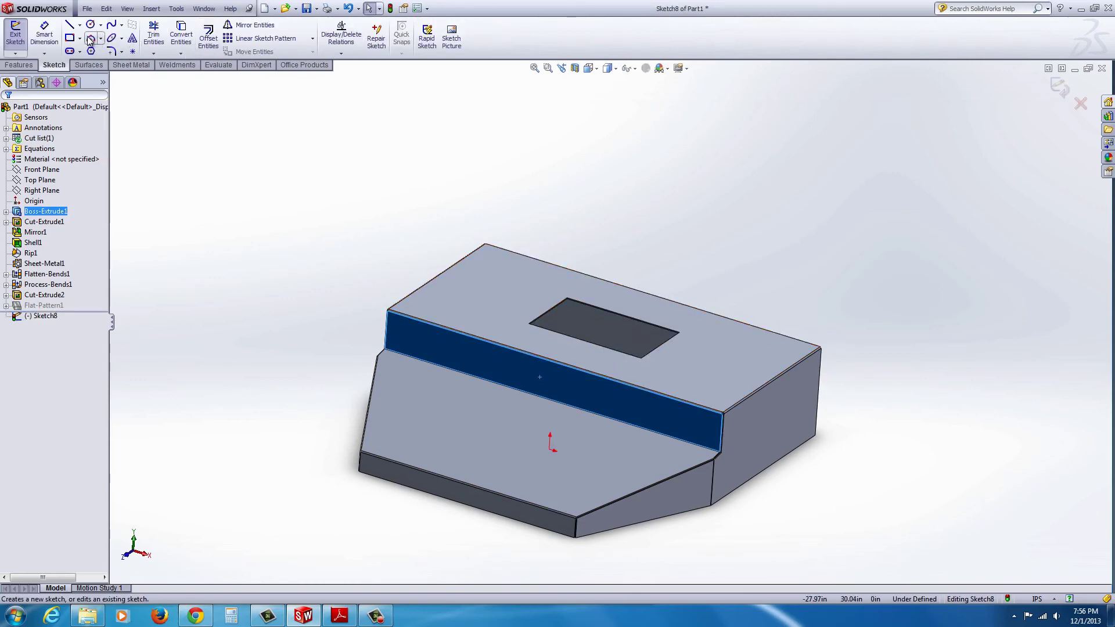
{"action": "left_click", "coordinate": [70, 39]}
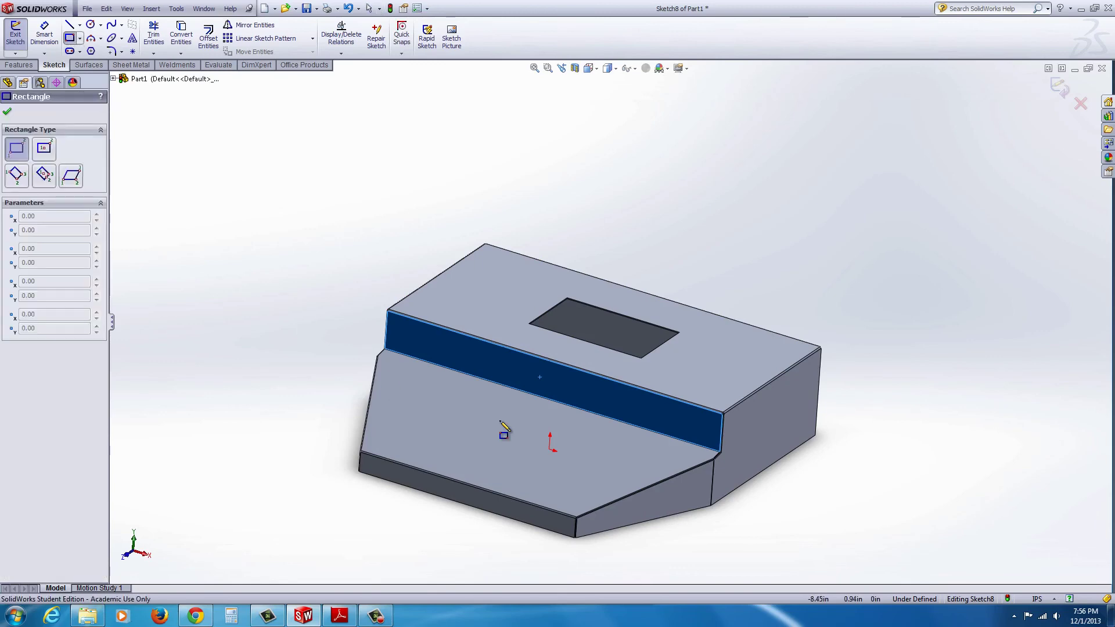
{"action": "left_click", "coordinate": [507, 354]}
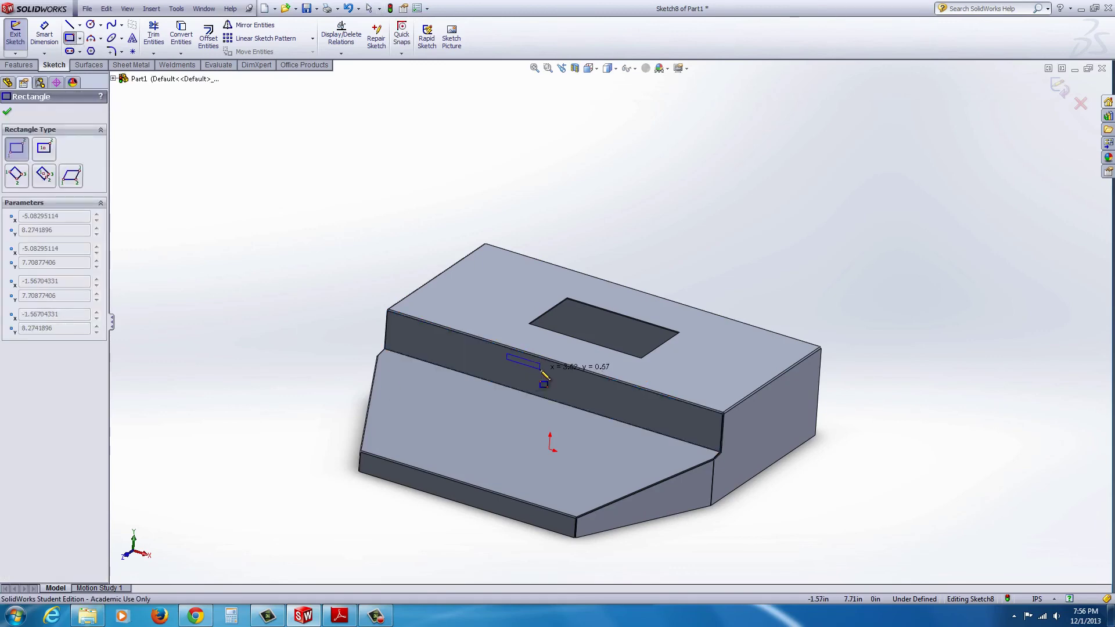
{"action": "left_click", "coordinate": [541, 367]}
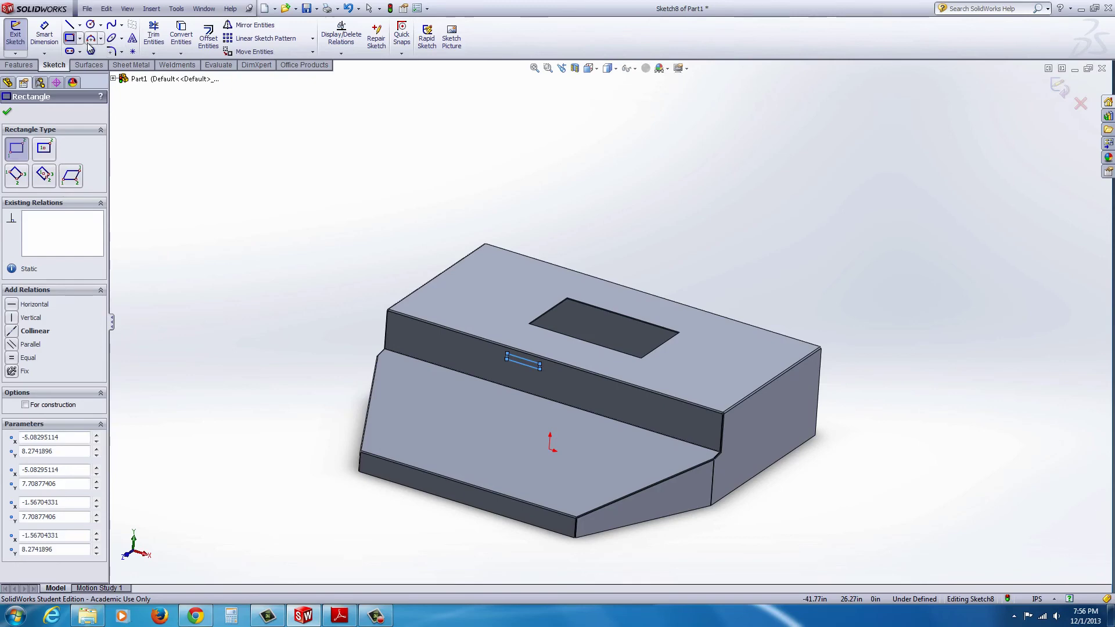
Pattern the slot into three reversed vertical copies spaced 1in apart, one column.
{"action": "left_click", "coordinate": [261, 38]}
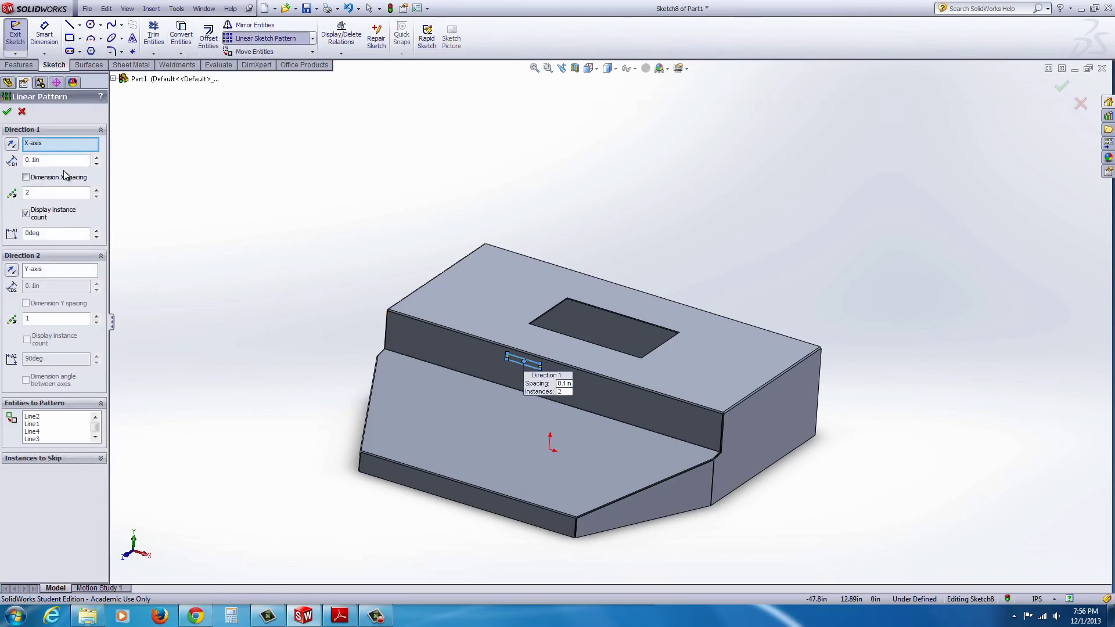
{"action": "left_click", "coordinate": [98, 189]}
{"action": "left_click", "coordinate": [97, 197]}
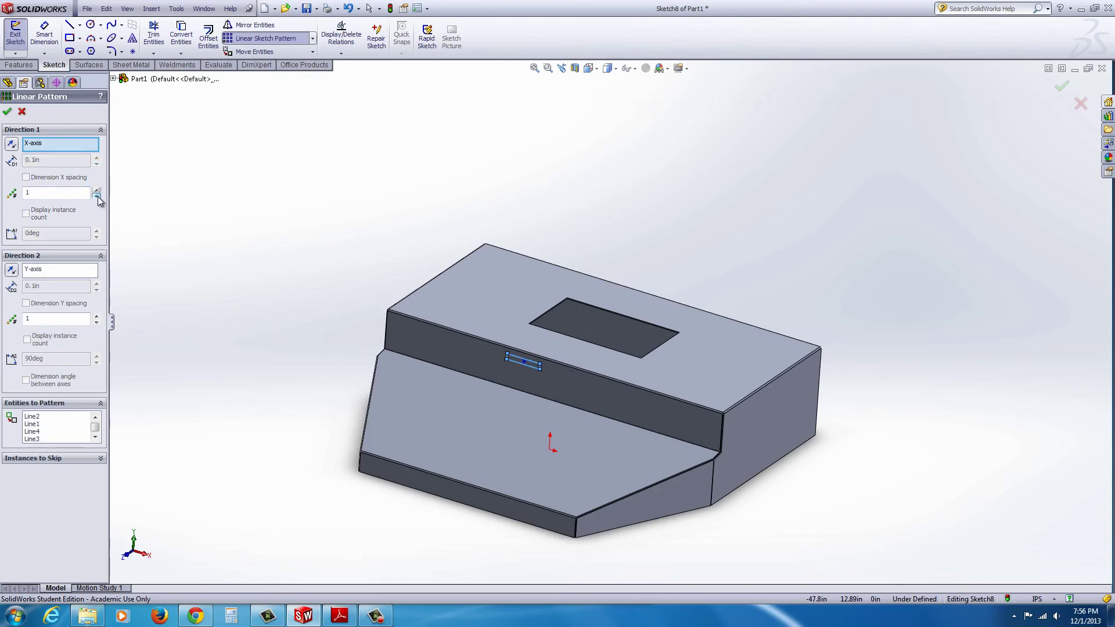
{"action": "left_click", "coordinate": [97, 316]}
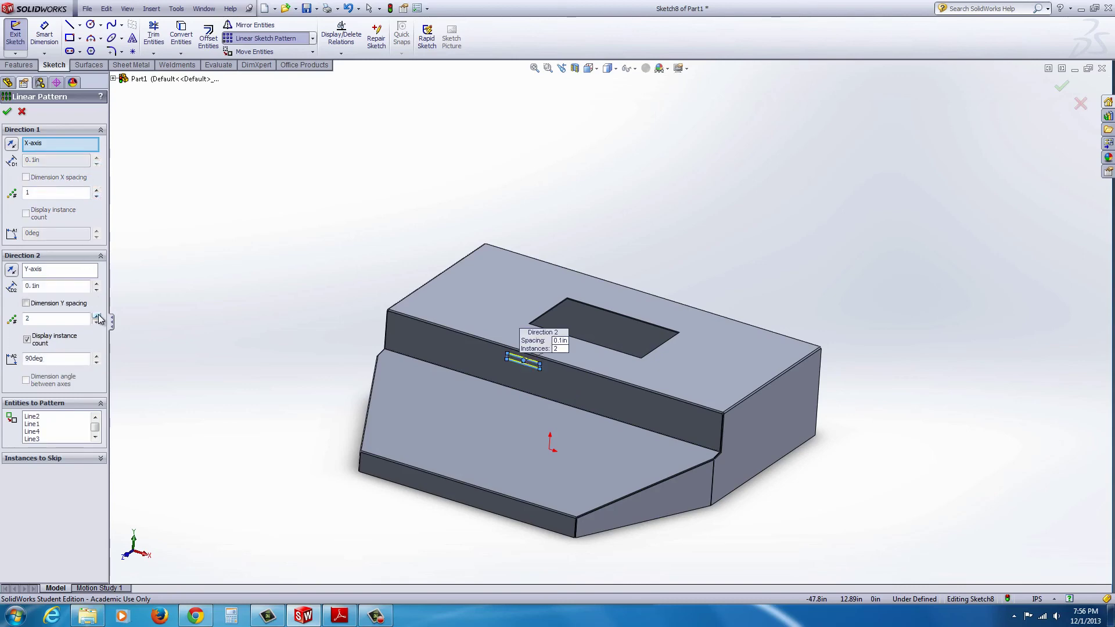
{"action": "left_click", "coordinate": [96, 284]}
{"action": "left_click", "coordinate": [97, 285]}
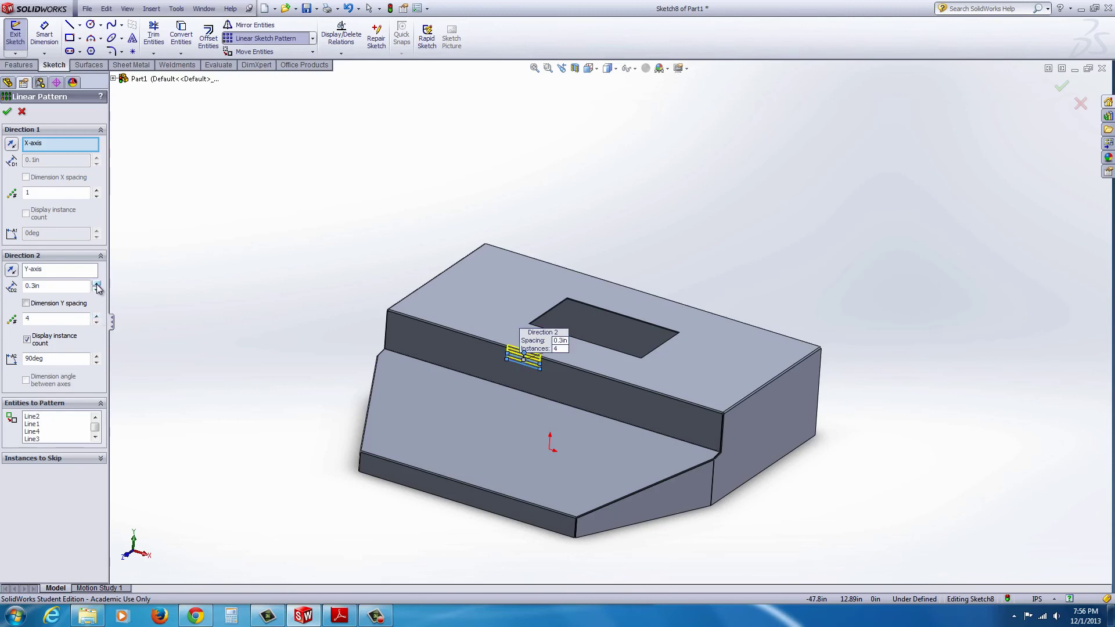
{"action": "left_click", "coordinate": [96, 285]}
{"action": "left_click", "coordinate": [97, 284]}
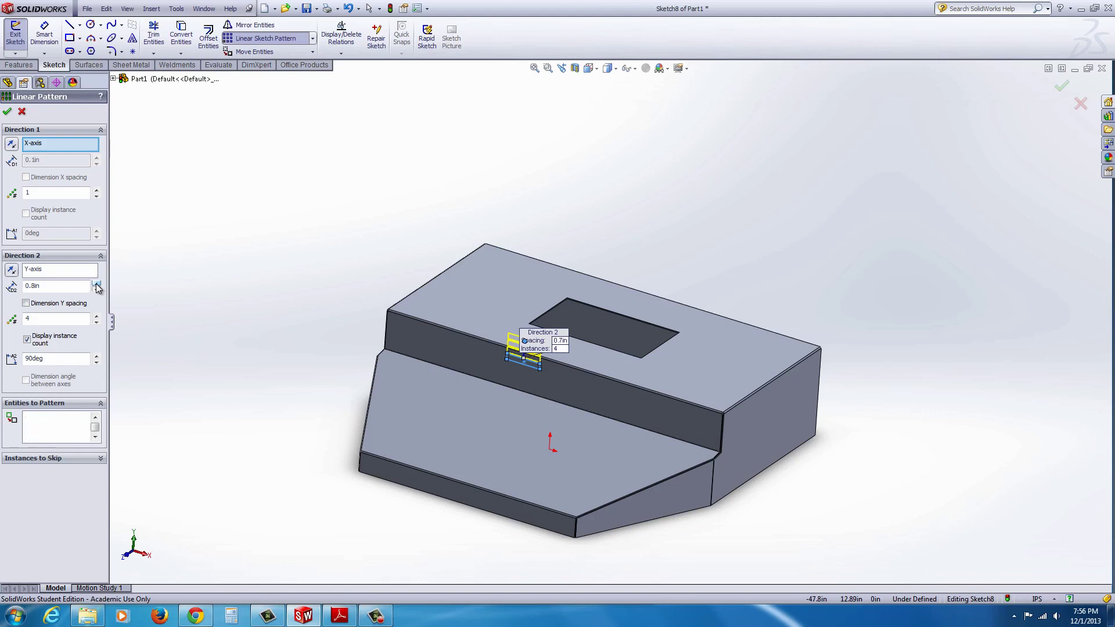
{"action": "left_click", "coordinate": [25, 303]}
{"action": "left_click", "coordinate": [12, 270]}
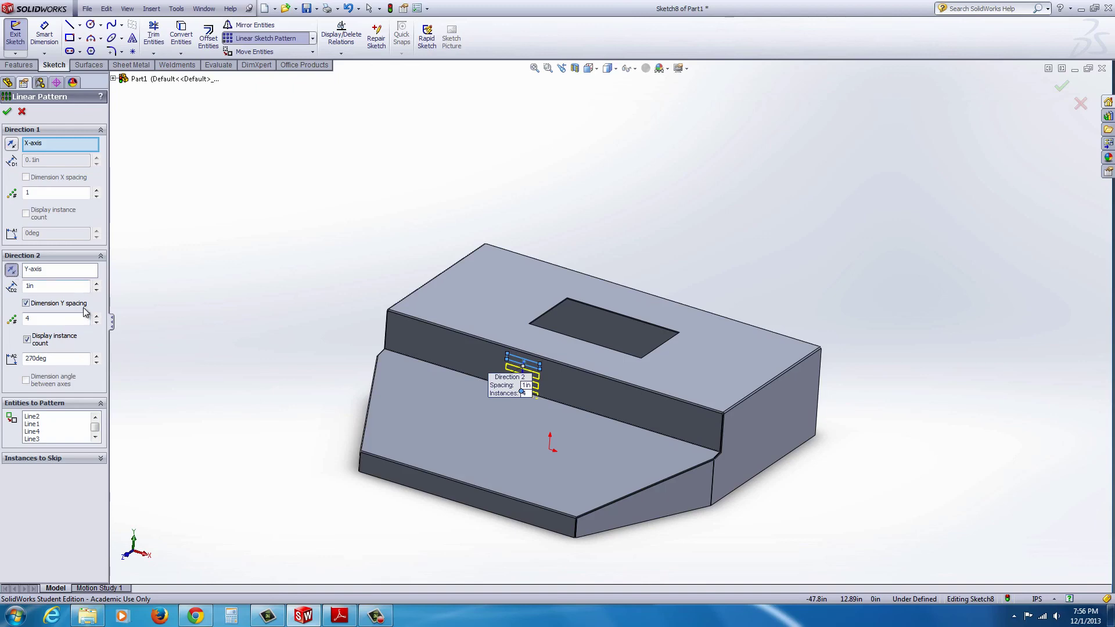
{"action": "left_click", "coordinate": [8, 112]}
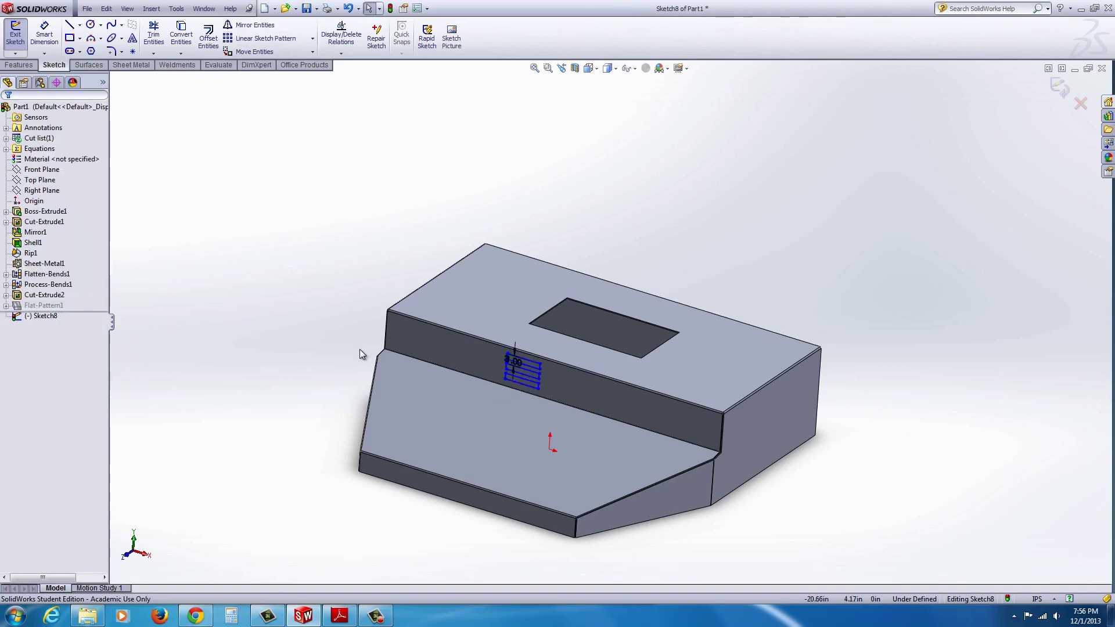
Draw a vertical centerline up from the sketch origin past the top vent.
{"action": "middle_click_drag", "start_coordinate": [316, 219], "coordinate": [349, 256]}
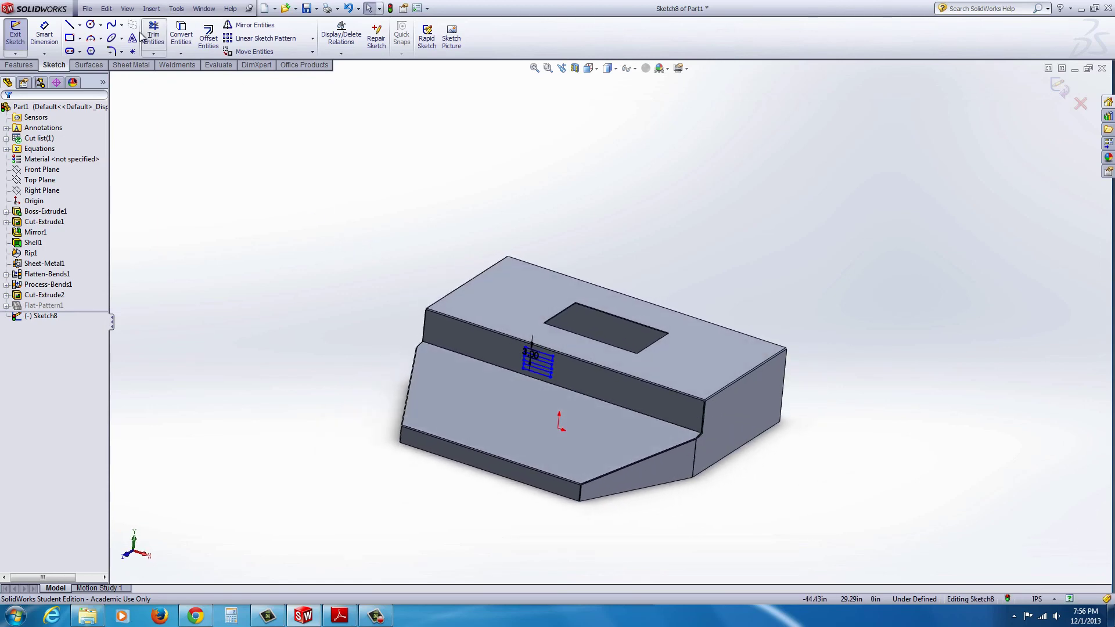
{"action": "left_click", "coordinate": [80, 26]}
{"action": "left_click", "coordinate": [88, 49]}
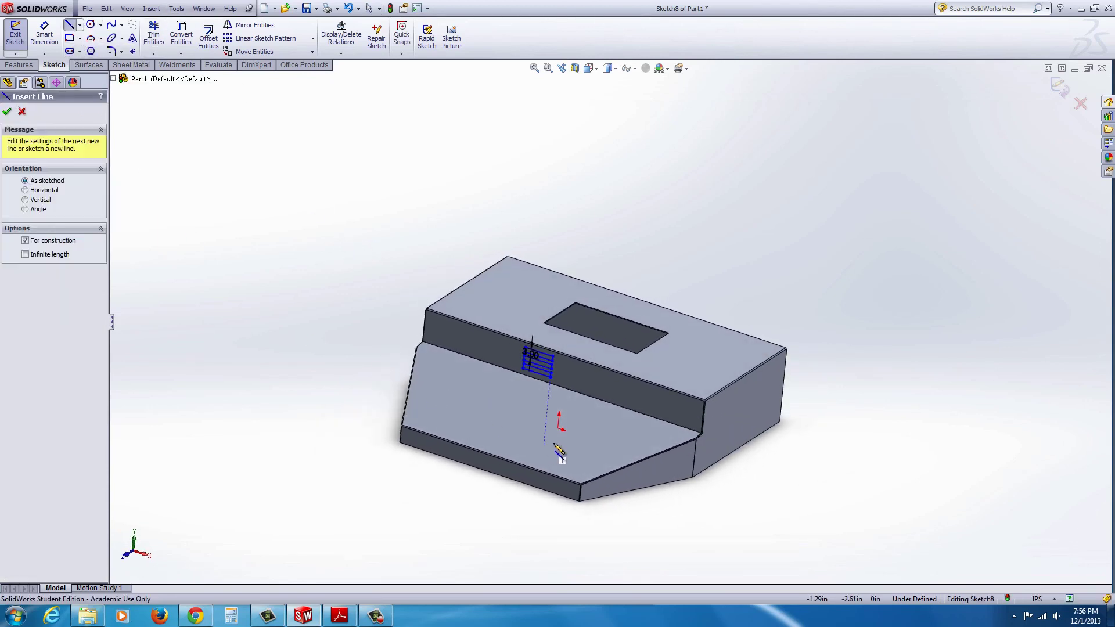
{"action": "left_click", "coordinate": [560, 425]}
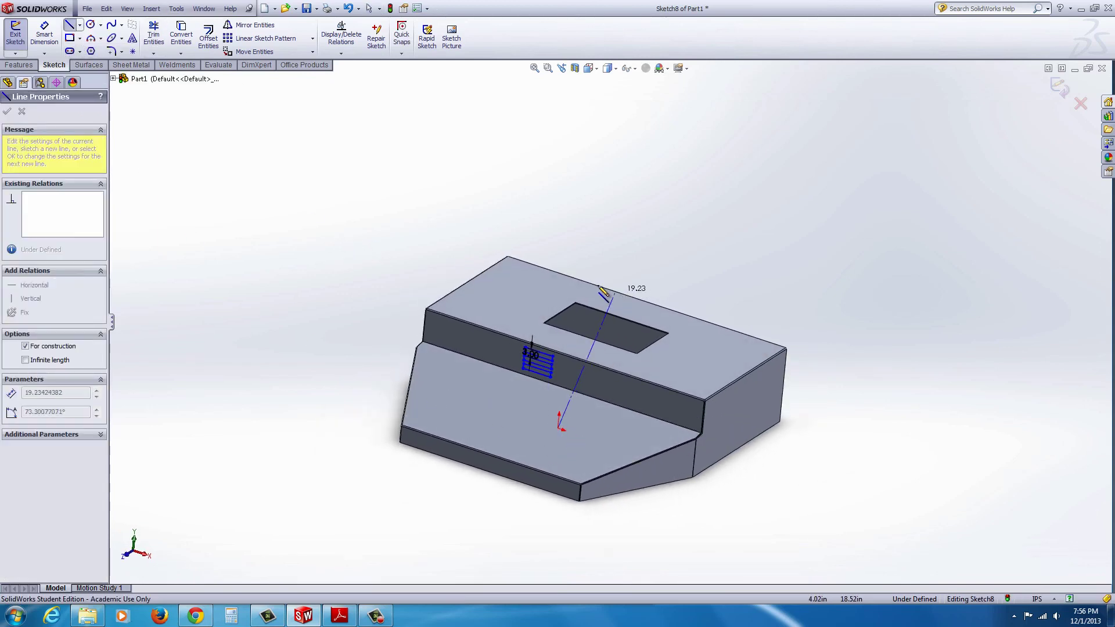
{"action": "left_click", "coordinate": [575, 268]}
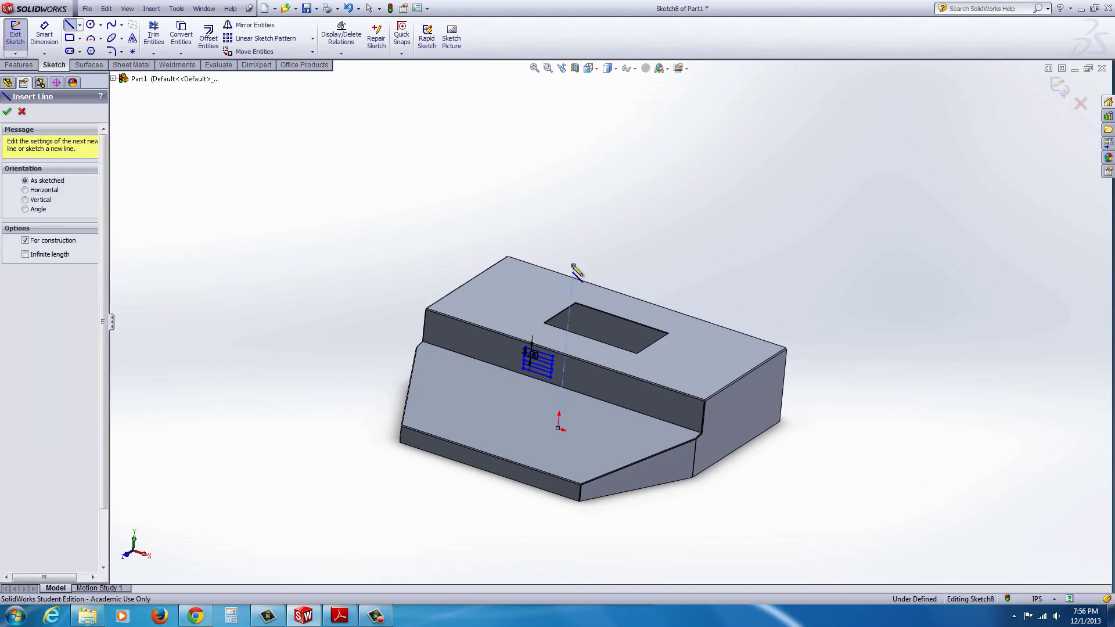
{"action": "key", "text": "Escape"}
Mirror the three slot rectangles across the centerline.
{"action": "left_click_drag", "start_coordinate": [471, 222], "coordinate": [638, 454]}
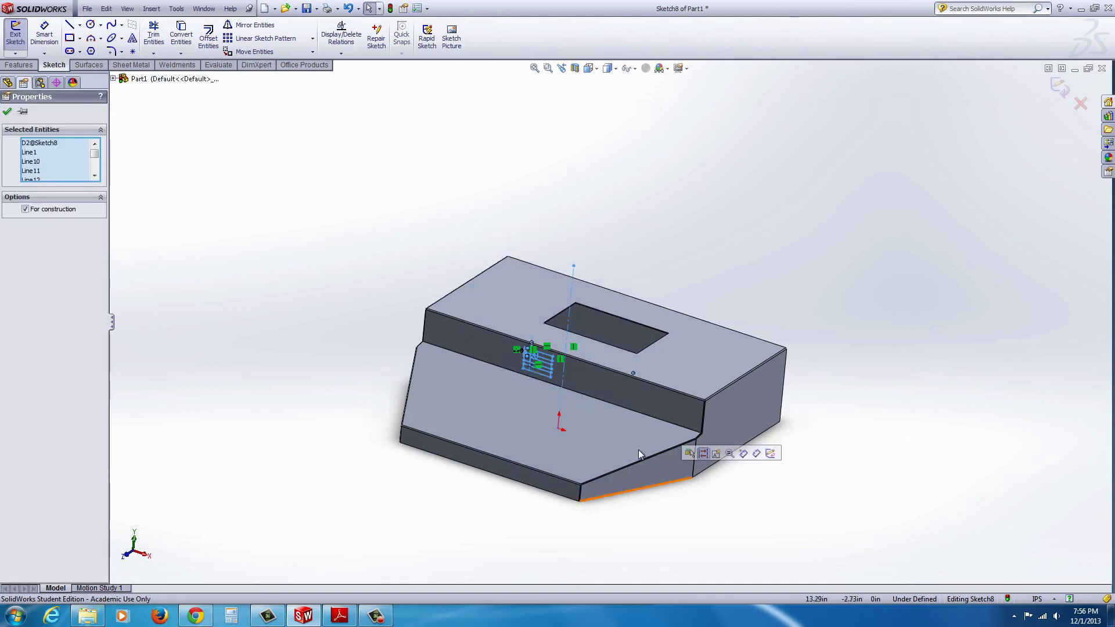
{"action": "left_click", "coordinate": [249, 25]}
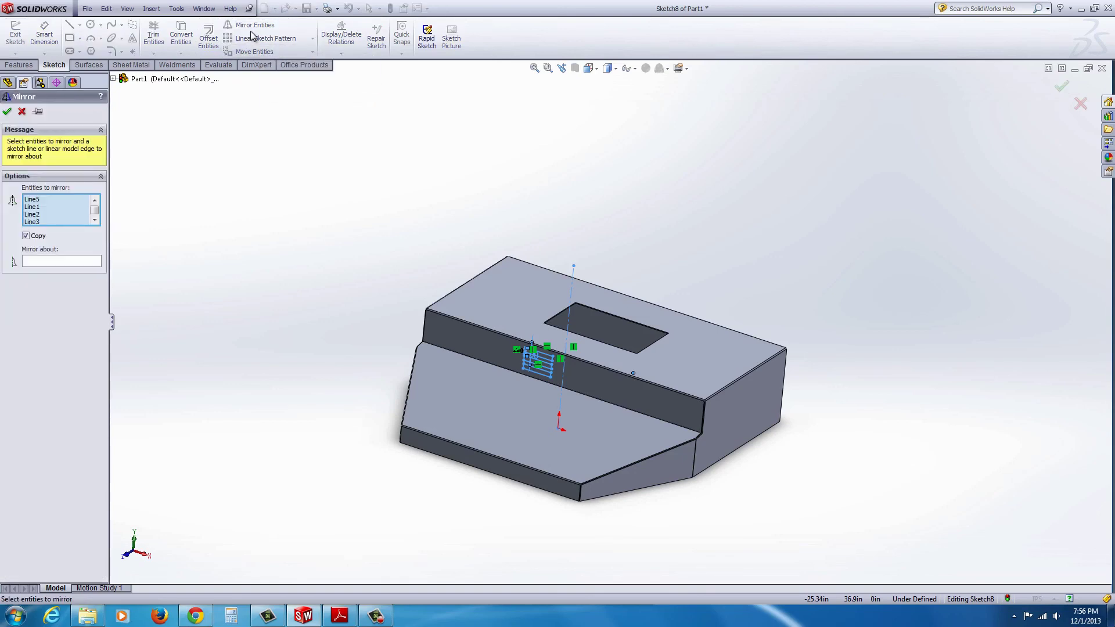
{"action": "left_click", "coordinate": [89, 262]}
{"action": "left_click", "coordinate": [572, 302]}
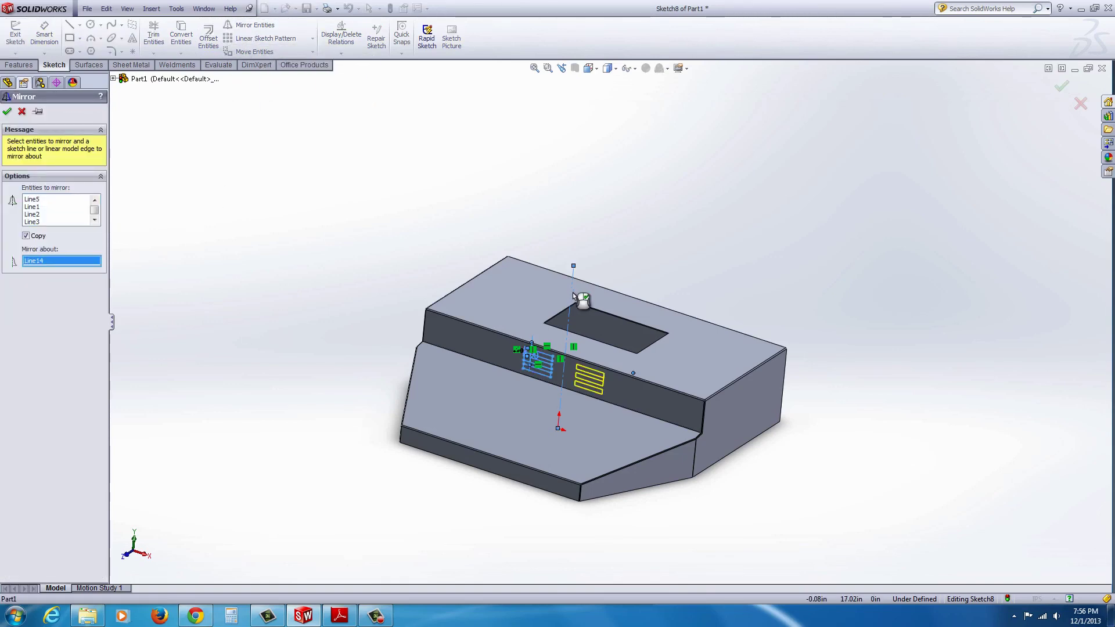
{"action": "key", "text": "Return"}
{"action": "scroll", "coordinate": [577, 370], "scroll_direction": "down", "scroll_amount": 2}
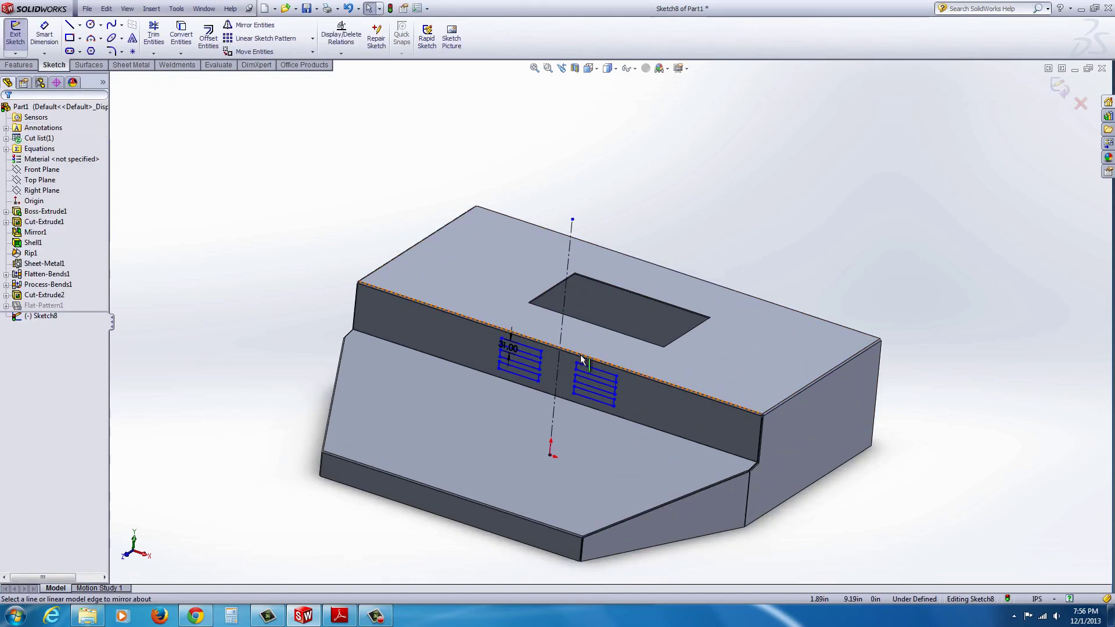
Extrude-cut both slot groups through the front face, linked to sheet thickness.
{"action": "left_click", "coordinate": [22, 65]}
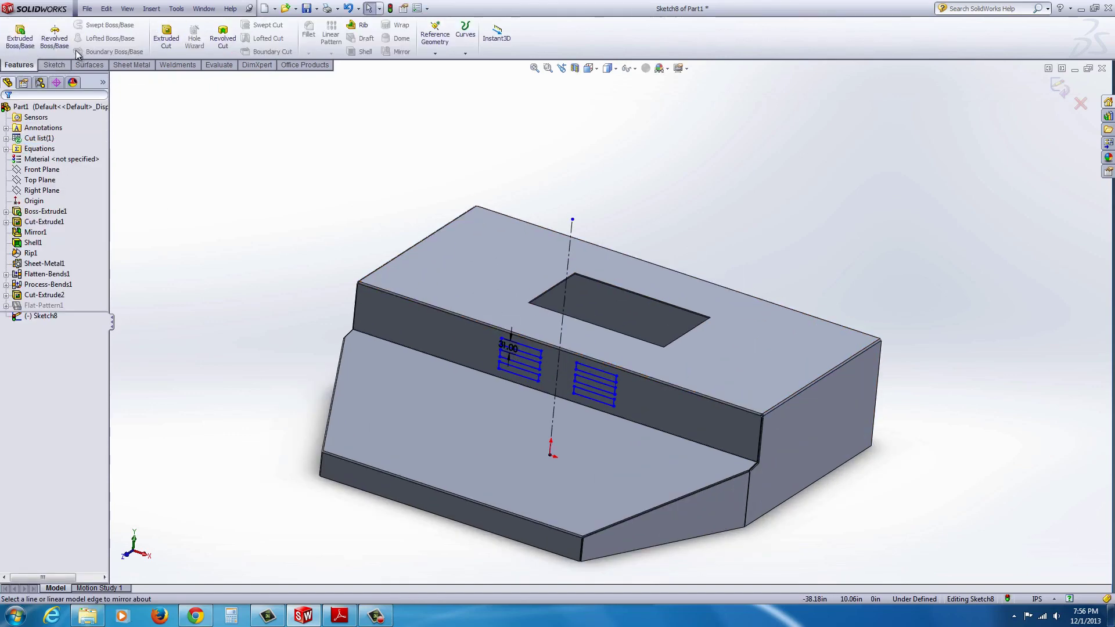
{"action": "left_click", "coordinate": [166, 39]}
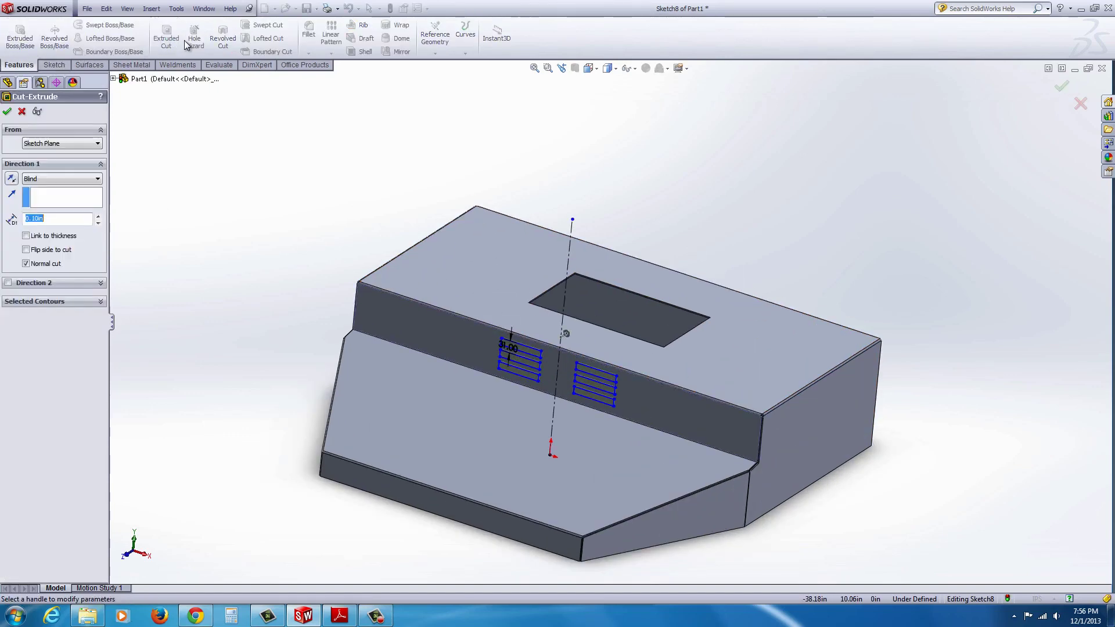
{"action": "left_click", "coordinate": [26, 236]}
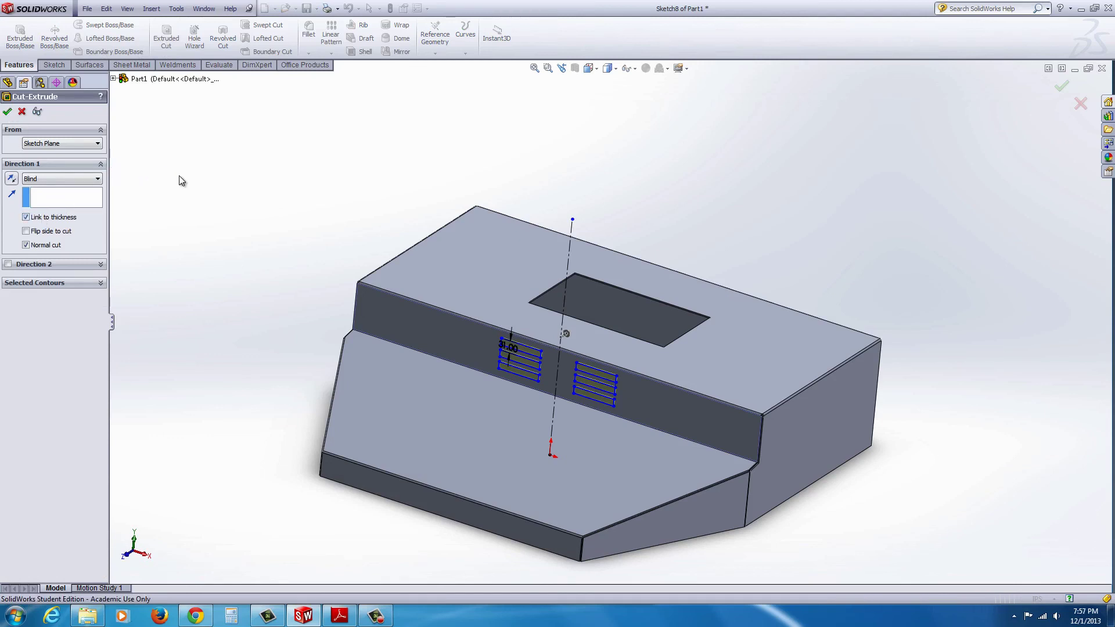
{"action": "left_click", "coordinate": [9, 112]}
{"action": "scroll", "coordinate": [431, 278], "scroll_direction": "up", "scroll_amount": 3}
{"action": "mouse_move", "coordinate": [431, 278]}
{"action": "middle_mouse_down"}
{"action": "mouse_move", "coordinate": [416, 325]}
{"action": "mouse_move", "coordinate": [423, 316]}
{"action": "middle_mouse_up"}
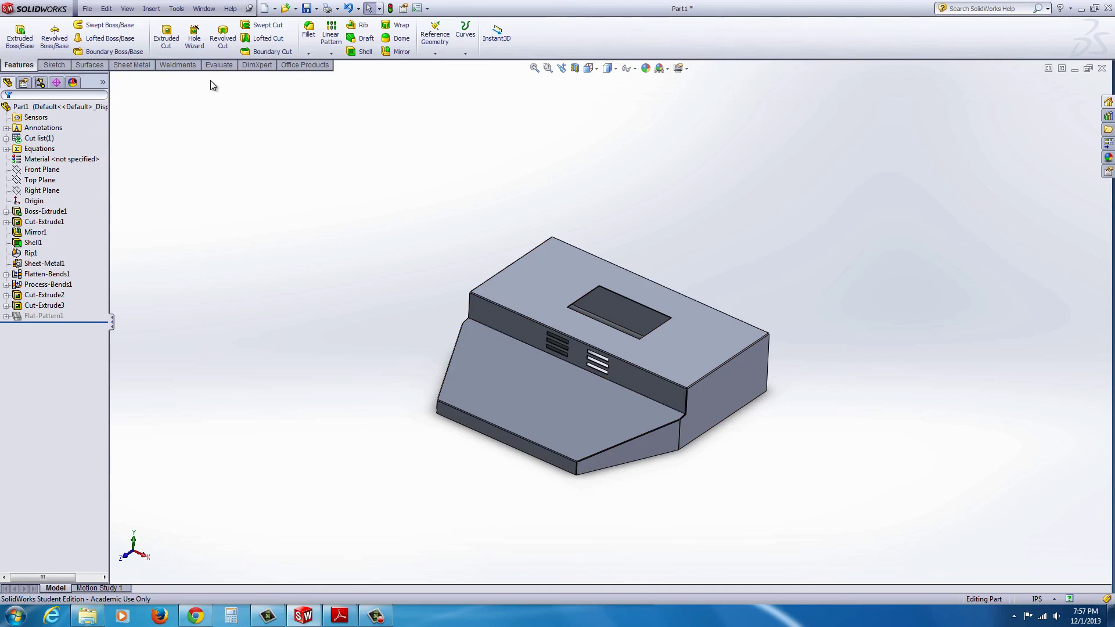
{"action": "left_click", "coordinate": [137, 65]}
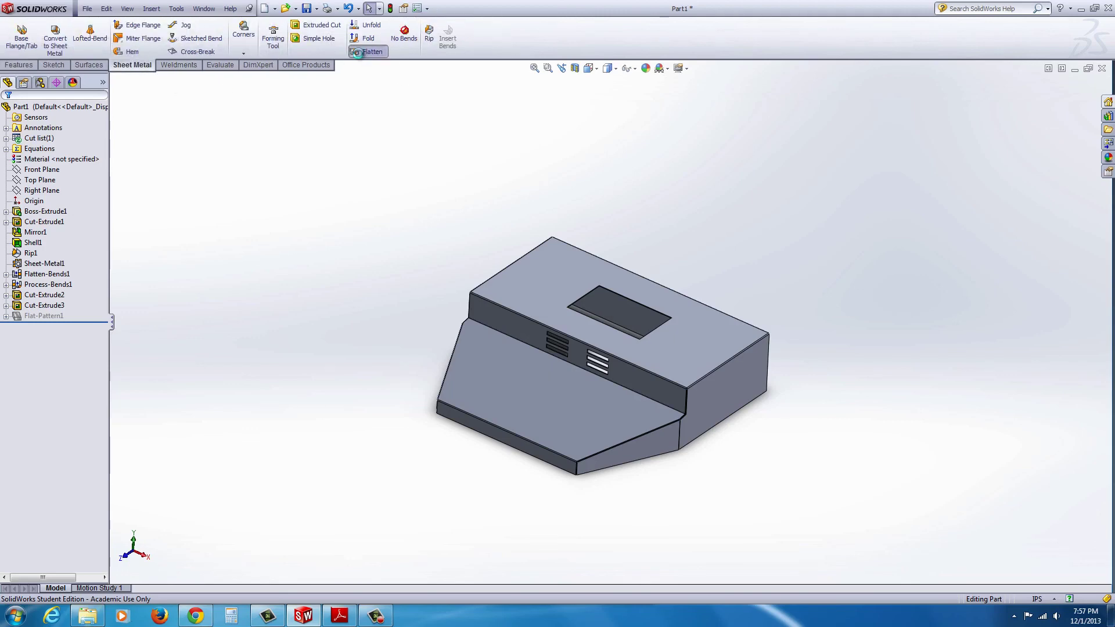
{"action": "left_click", "coordinate": [355, 52]}
{"action": "mouse_move", "coordinate": [383, 262]}
{"action": "middle_mouse_down"}
{"action": "mouse_move", "coordinate": [366, 356]}
{"action": "mouse_move", "coordinate": [354, 314]}
{"action": "mouse_move", "coordinate": [375, 279]}
{"action": "middle_mouse_up"}
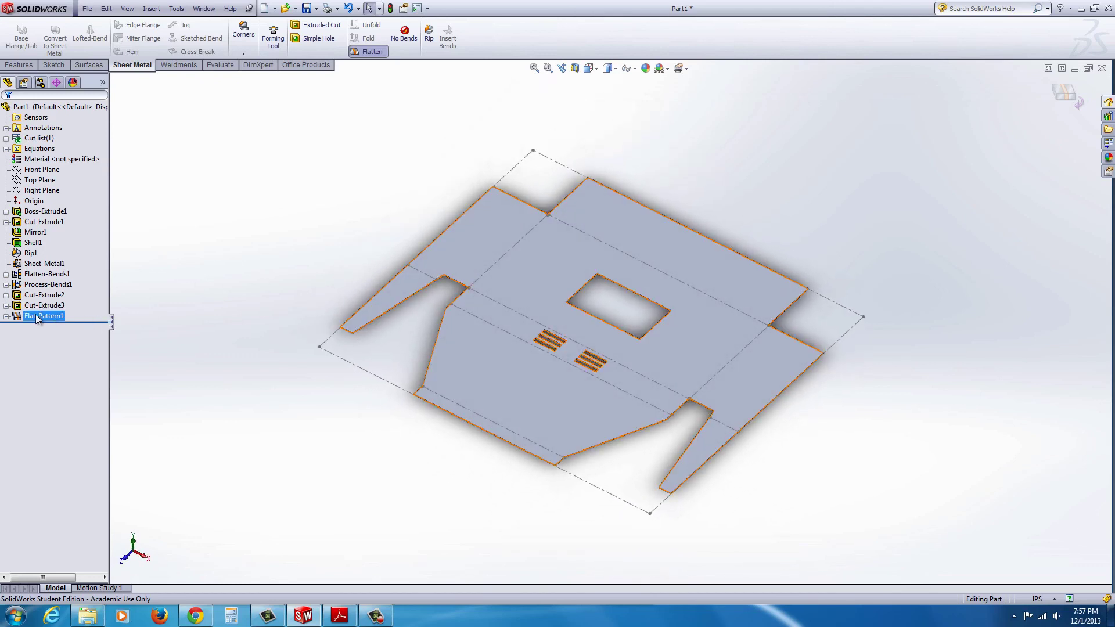
{"action": "left_click", "coordinate": [275, 193]}
{"action": "left_click", "coordinate": [366, 52]}
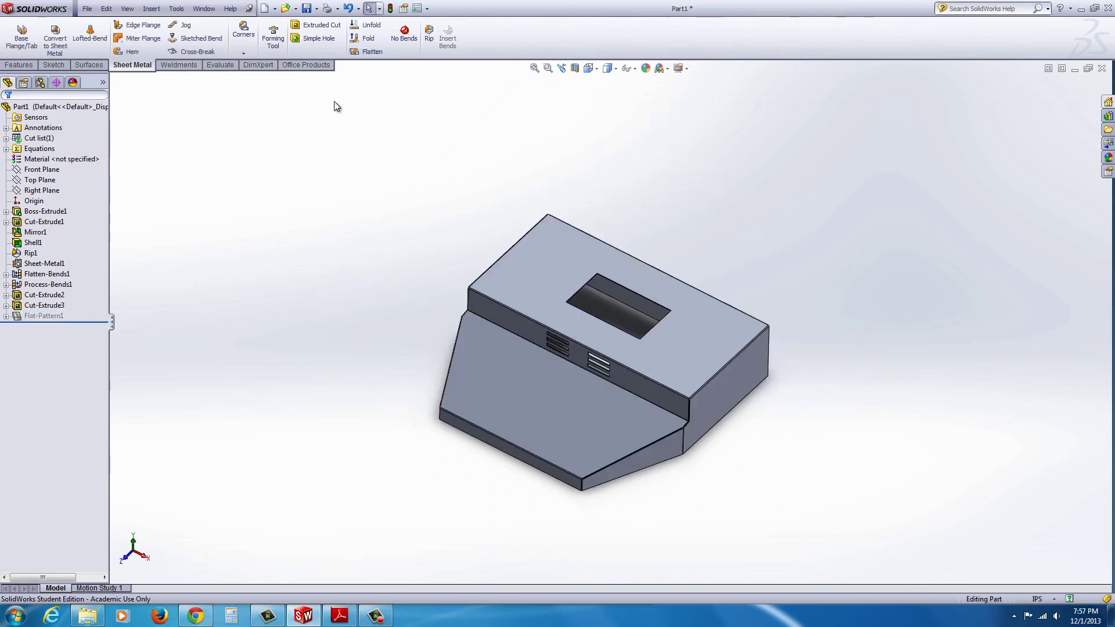
{"action": "scroll", "coordinate": [602, 368], "scroll_direction": "up", "scroll_amount": 3}
{"action": "middle_click_drag", "start_coordinate": [597, 392], "coordinate": [659, 349]}
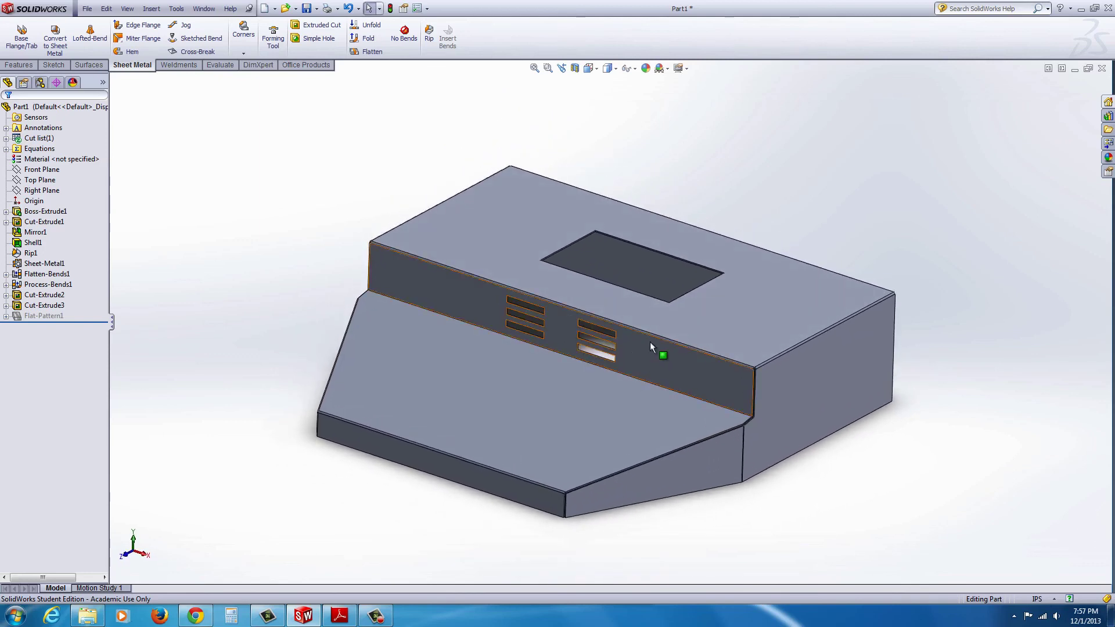